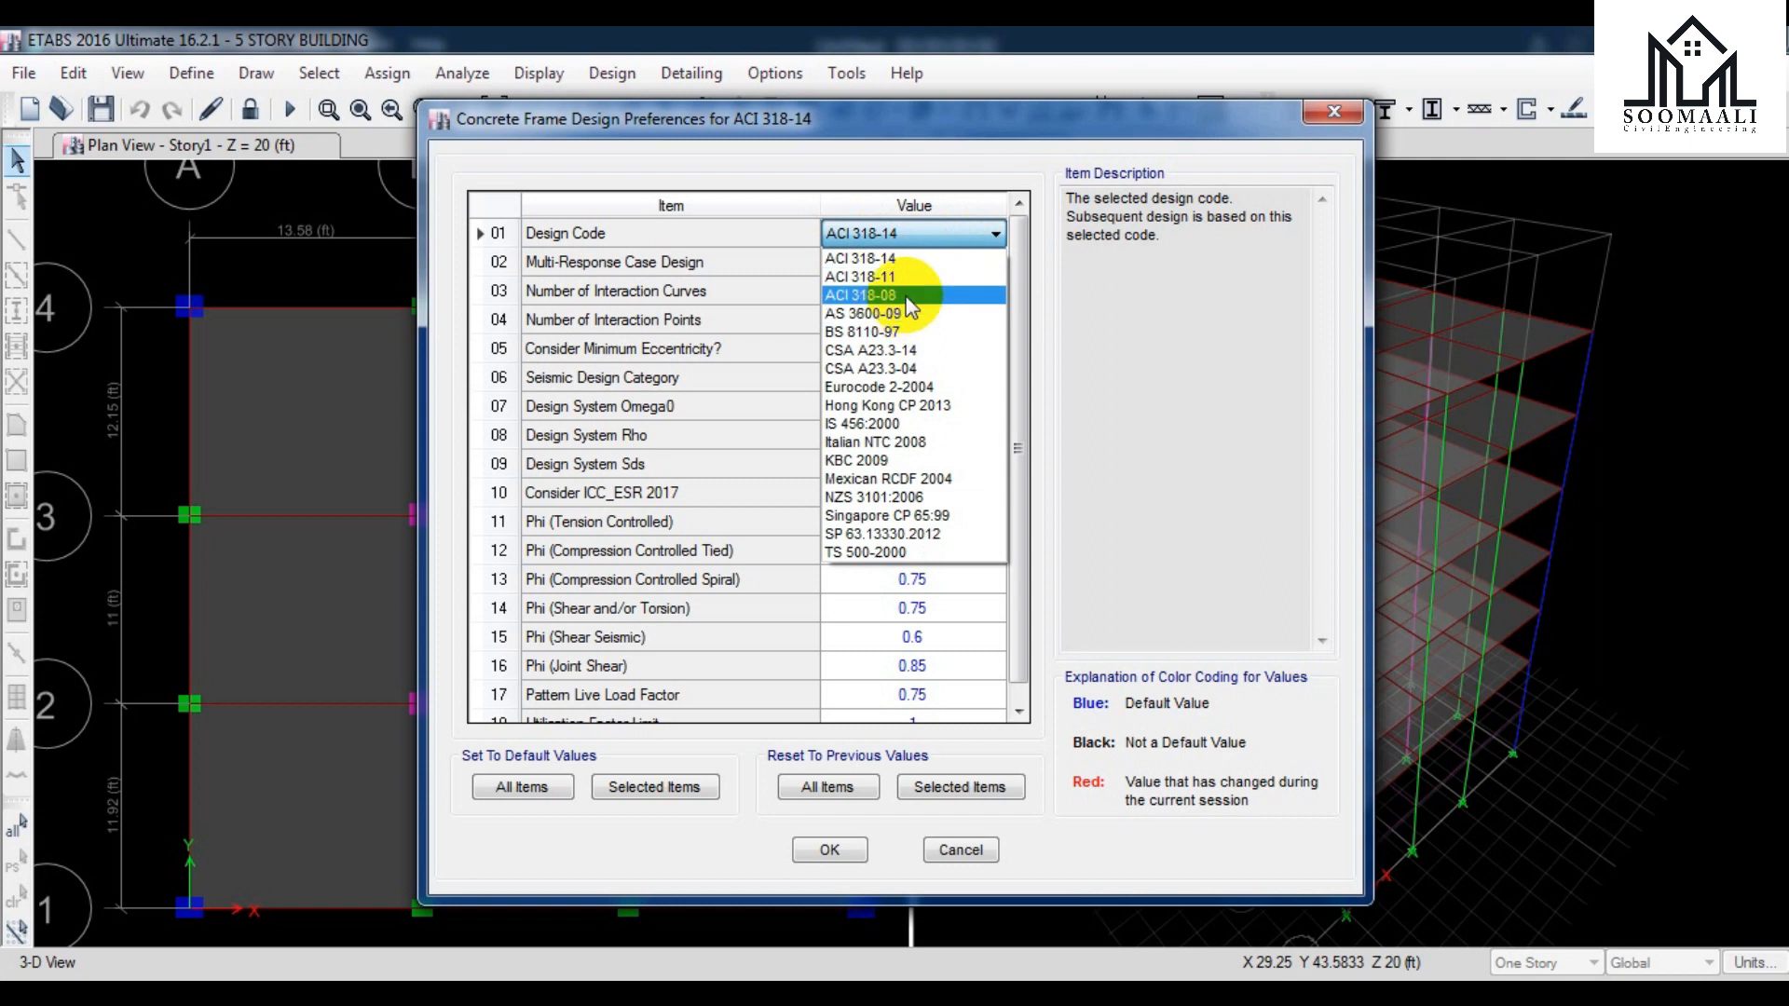
- Set the design code in the concrete frame design preferences to ACI 318-08
left_click(811, 851)
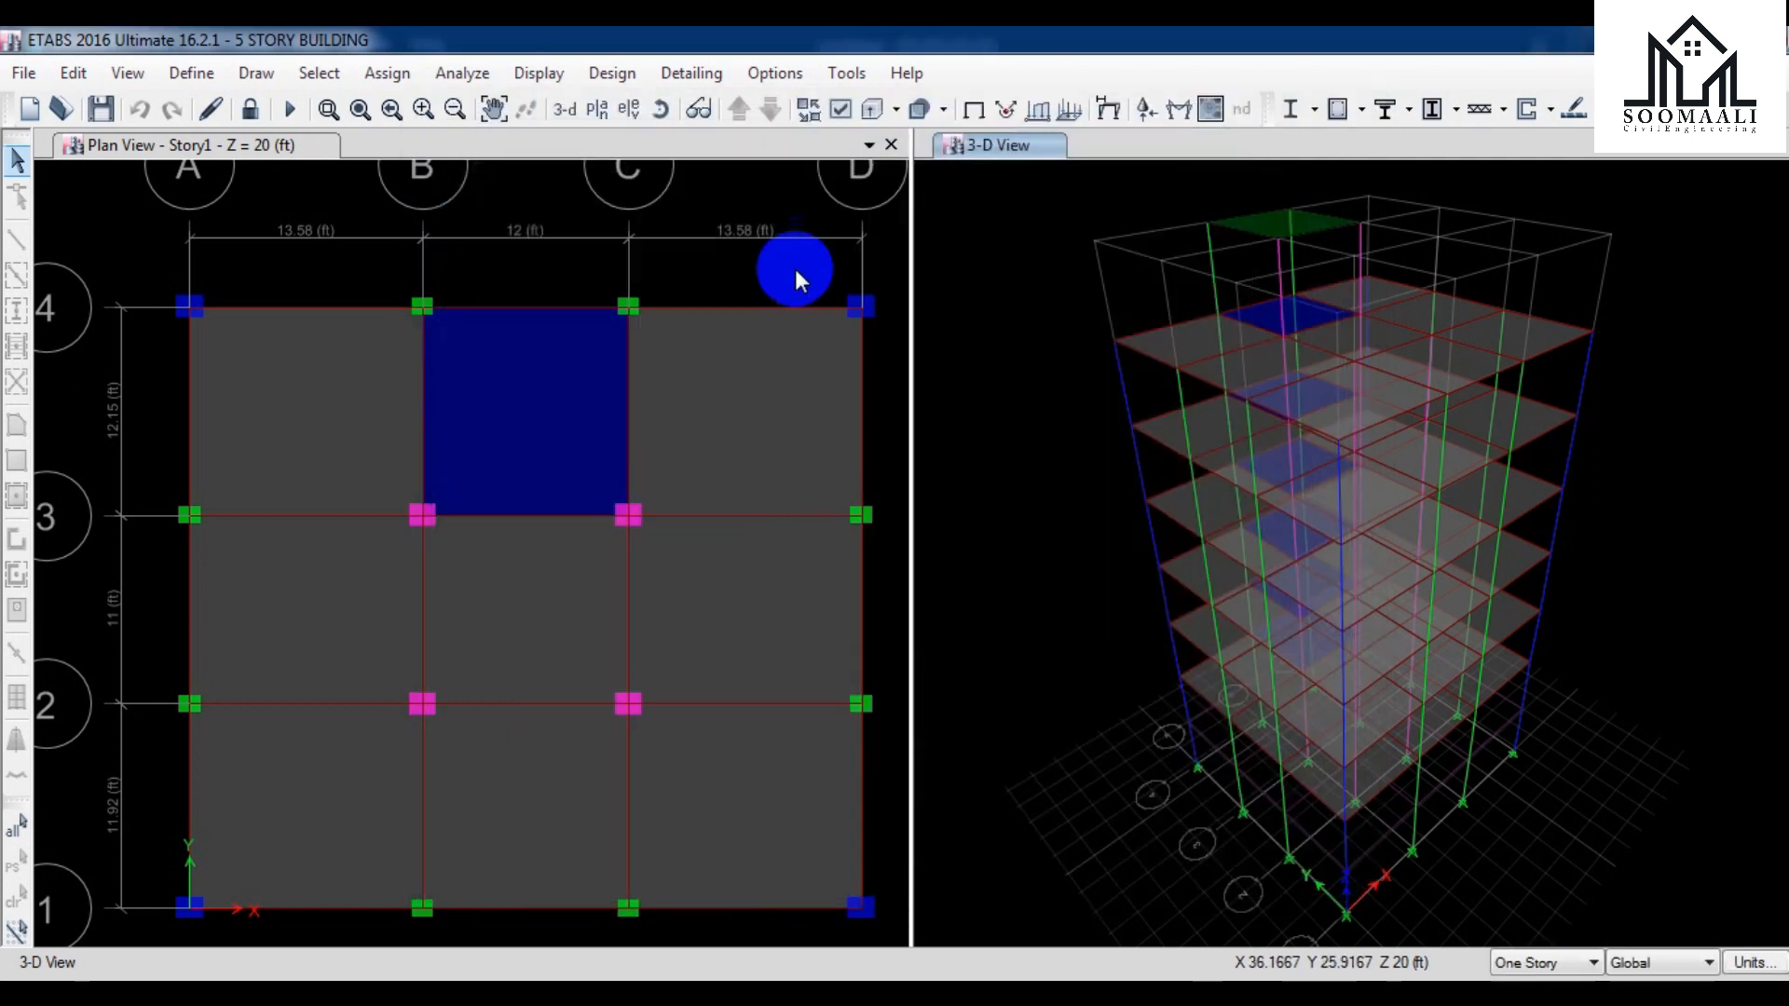
- Clear the existing strength design combinations for concrete frame design and add Total Comb as the design combination
left_click(604, 74)
mouse_move(633, 159)
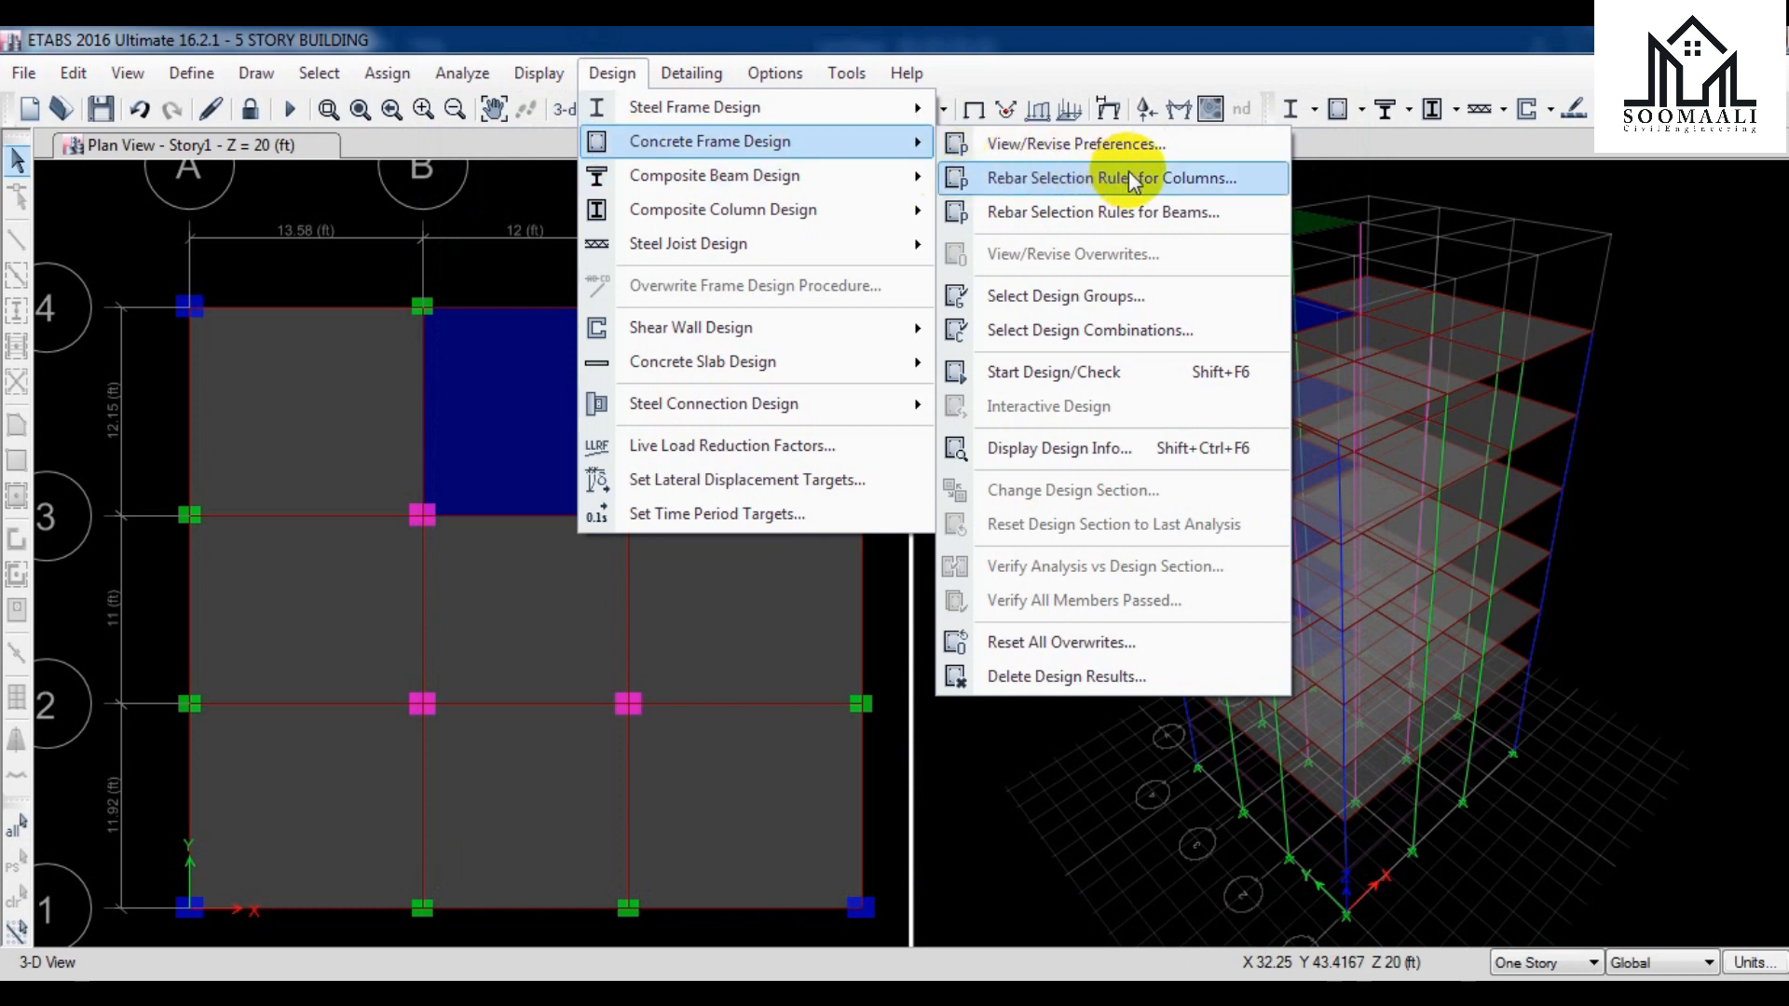
left_click(1120, 331)
left_click(979, 411)
left_click(877, 528)
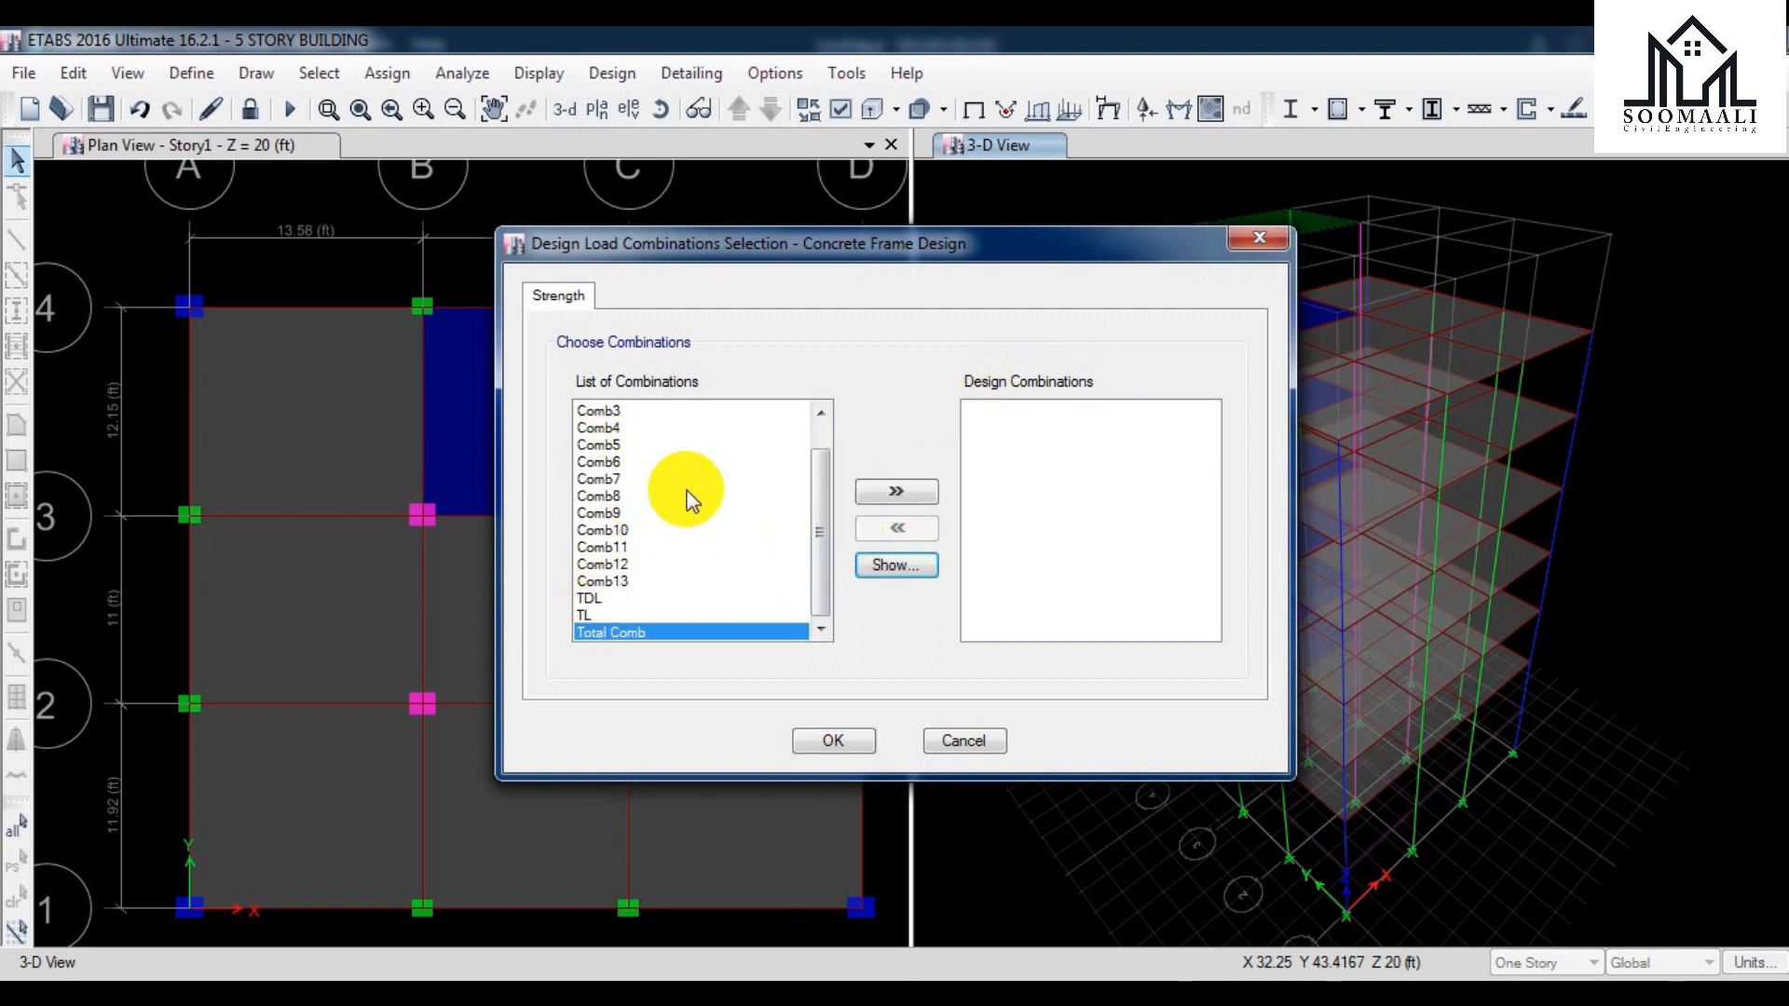
left_click(630, 632)
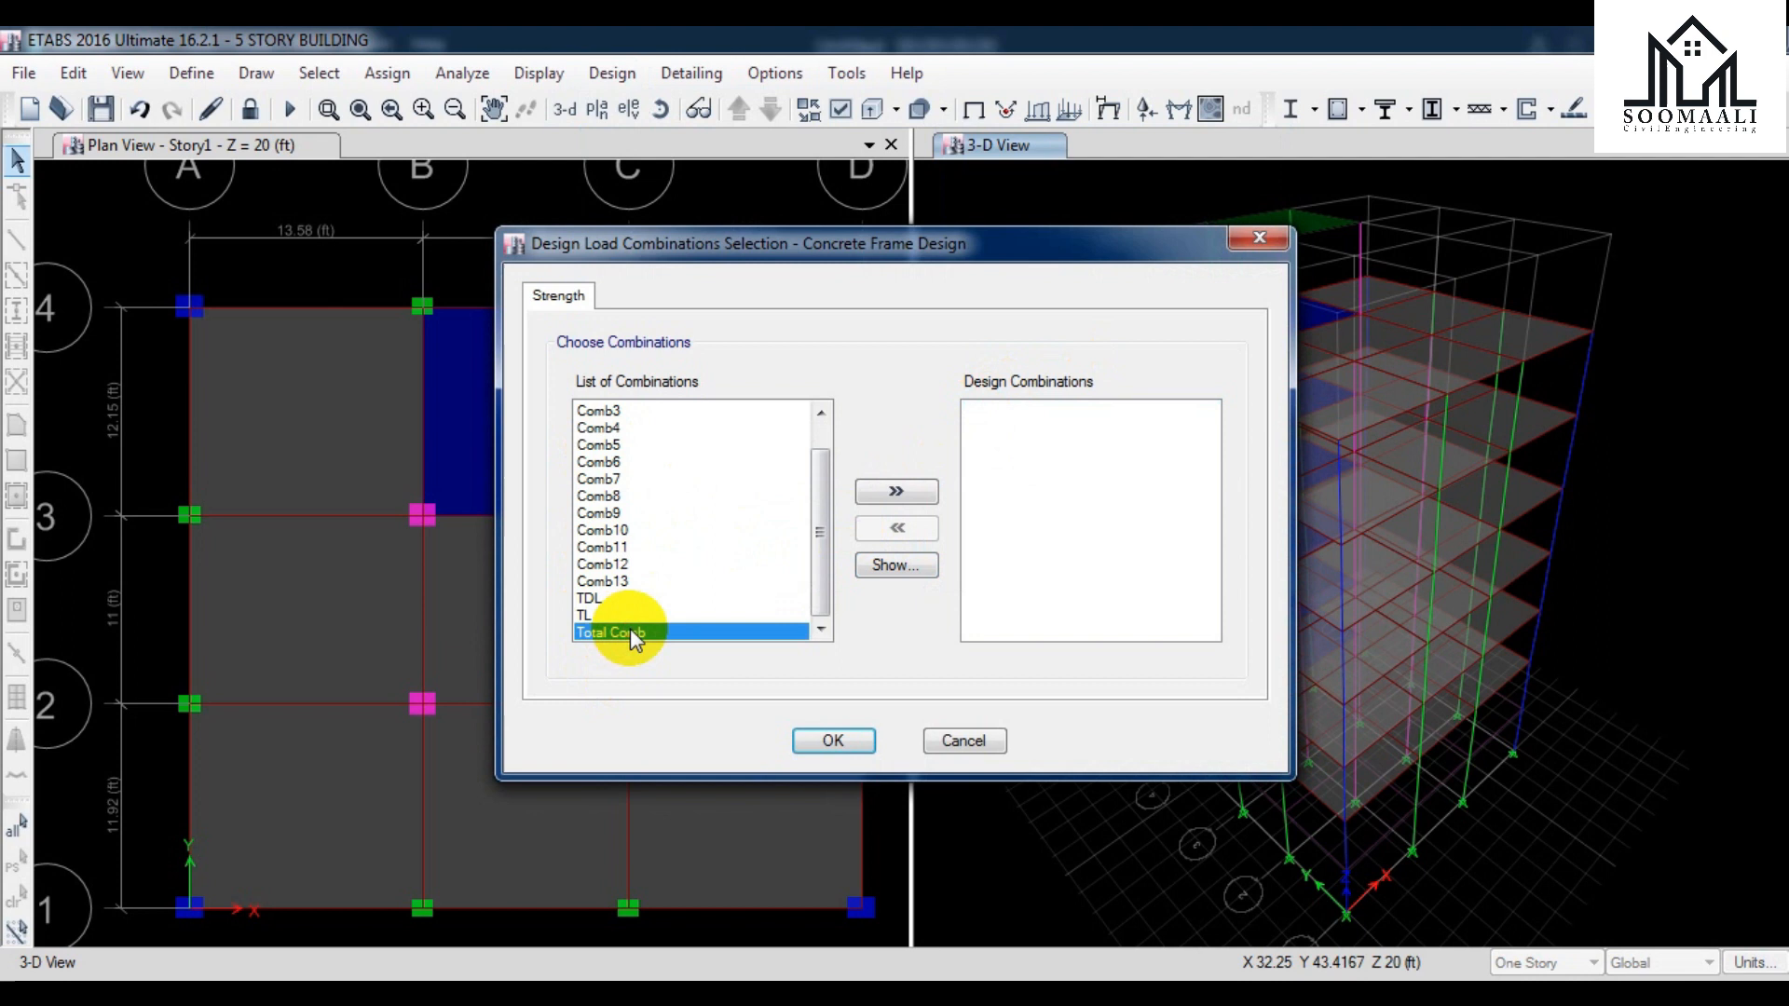
left_click(890, 494)
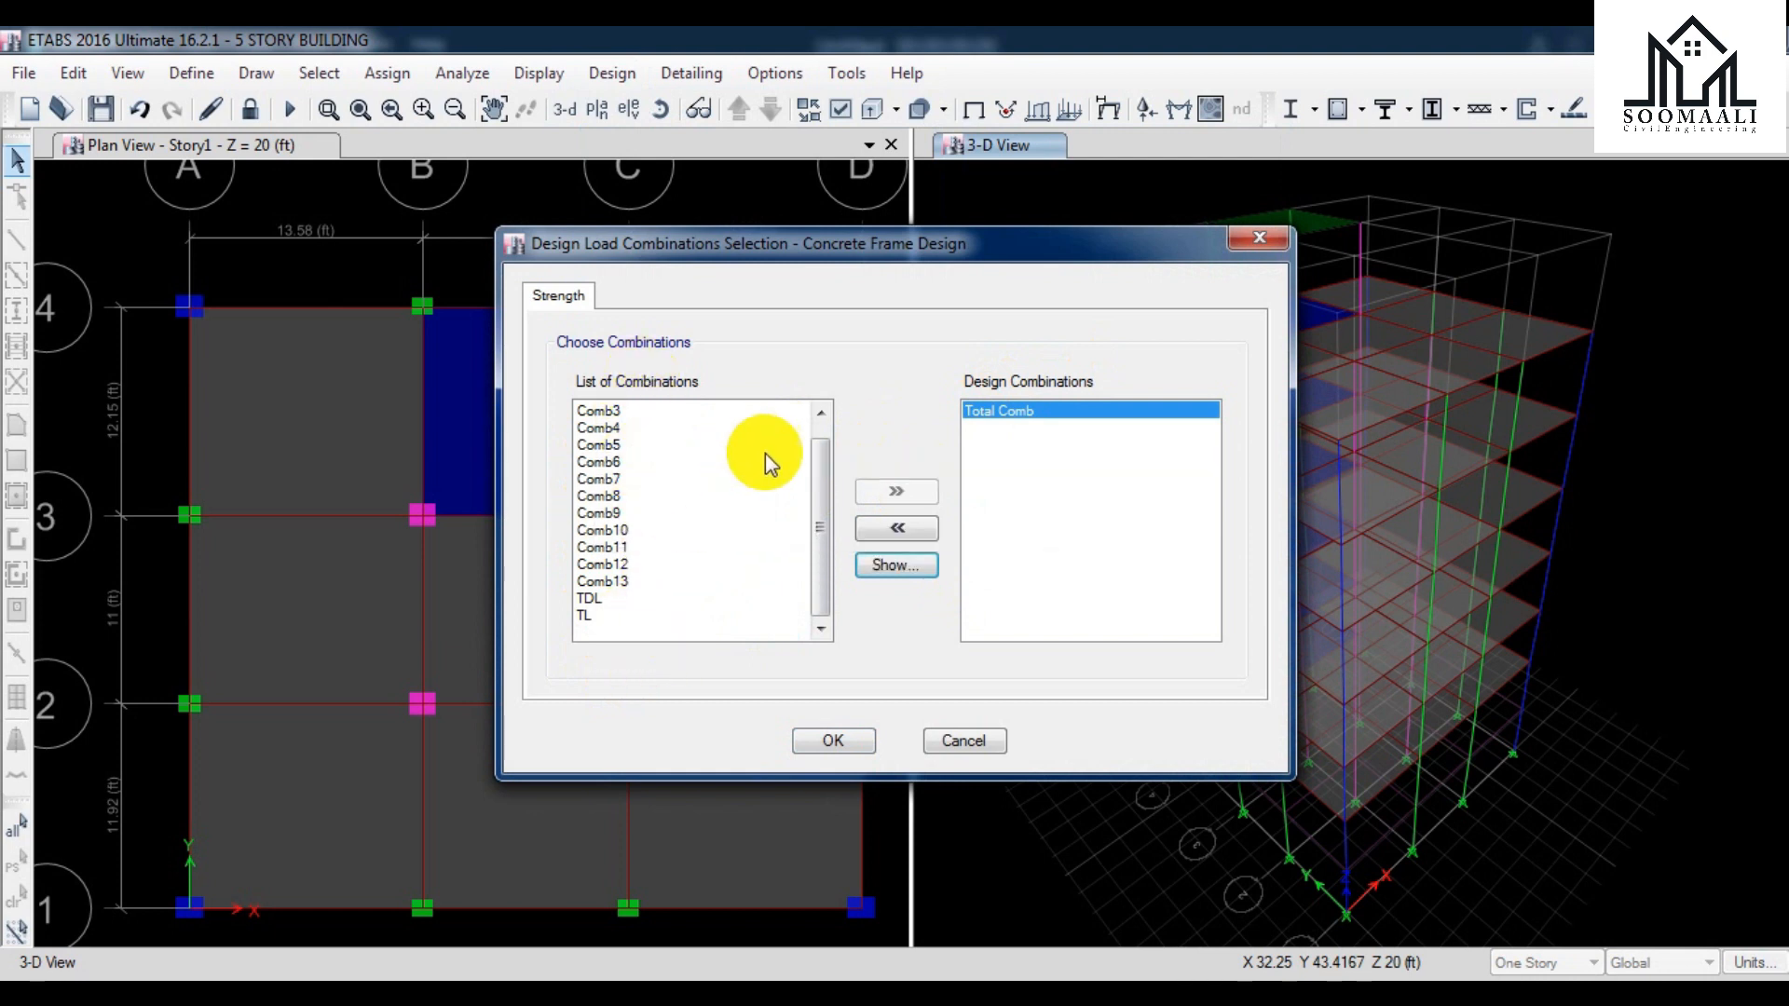
left_click_drag(822, 449, 816, 610)
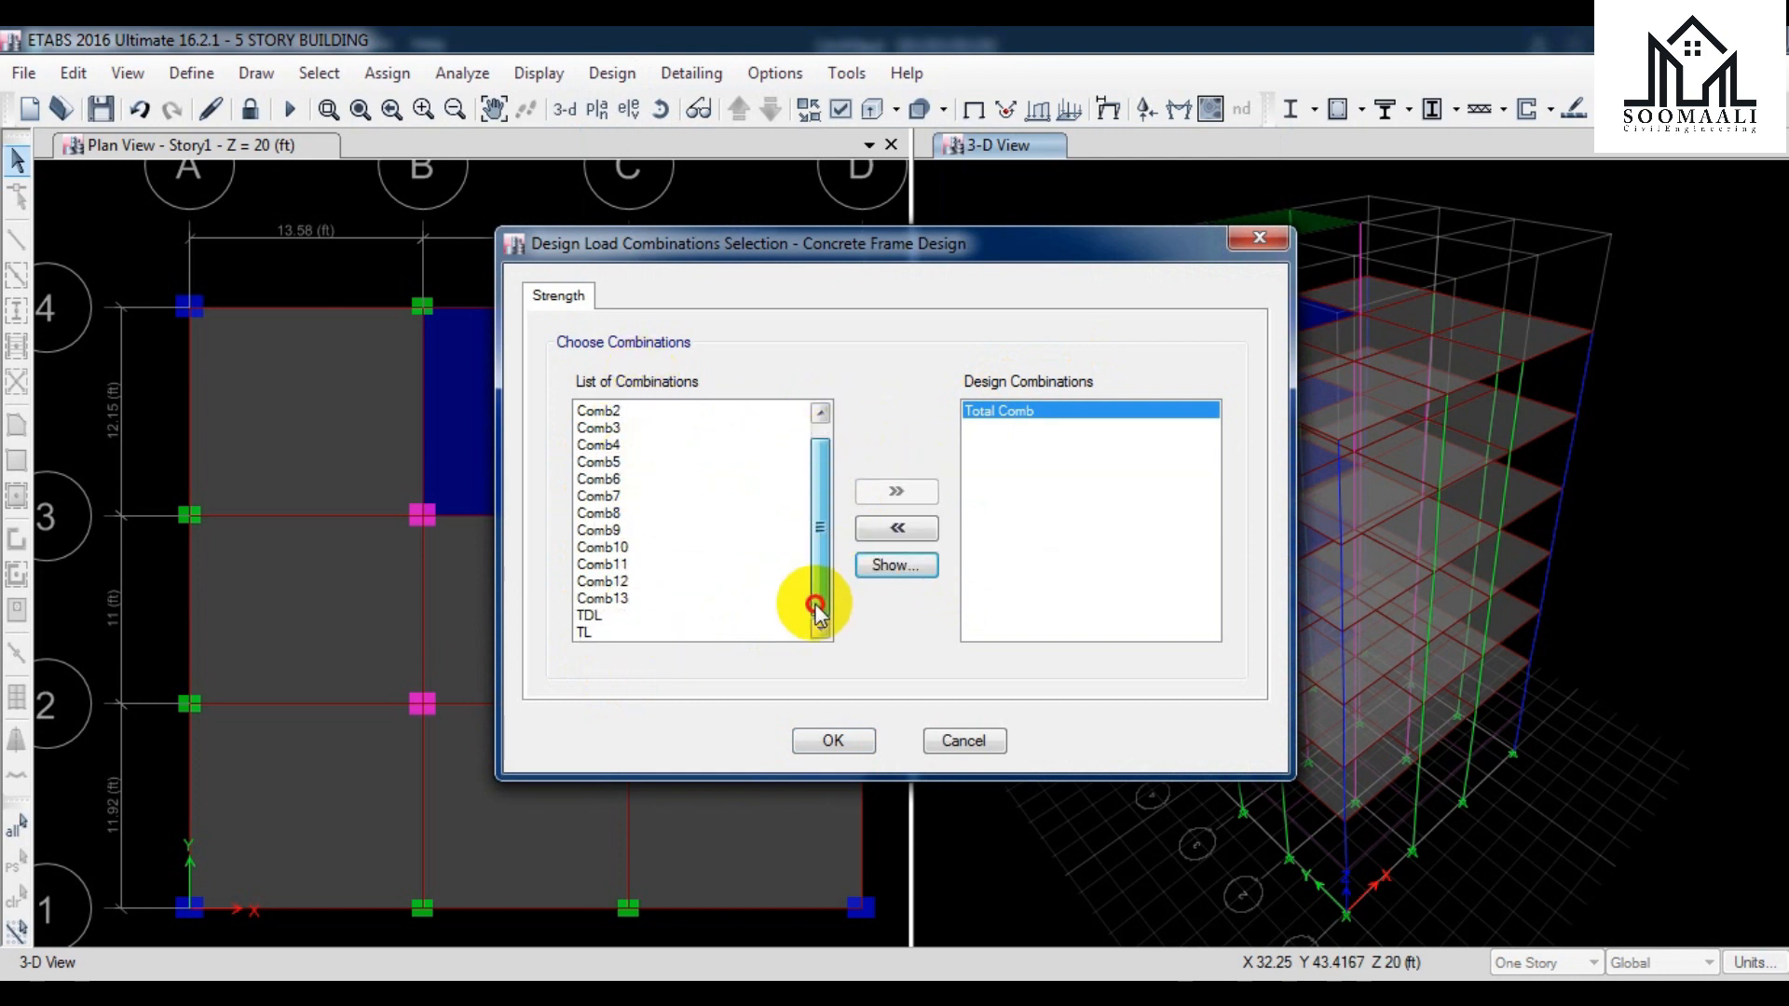
left_click(833, 740)
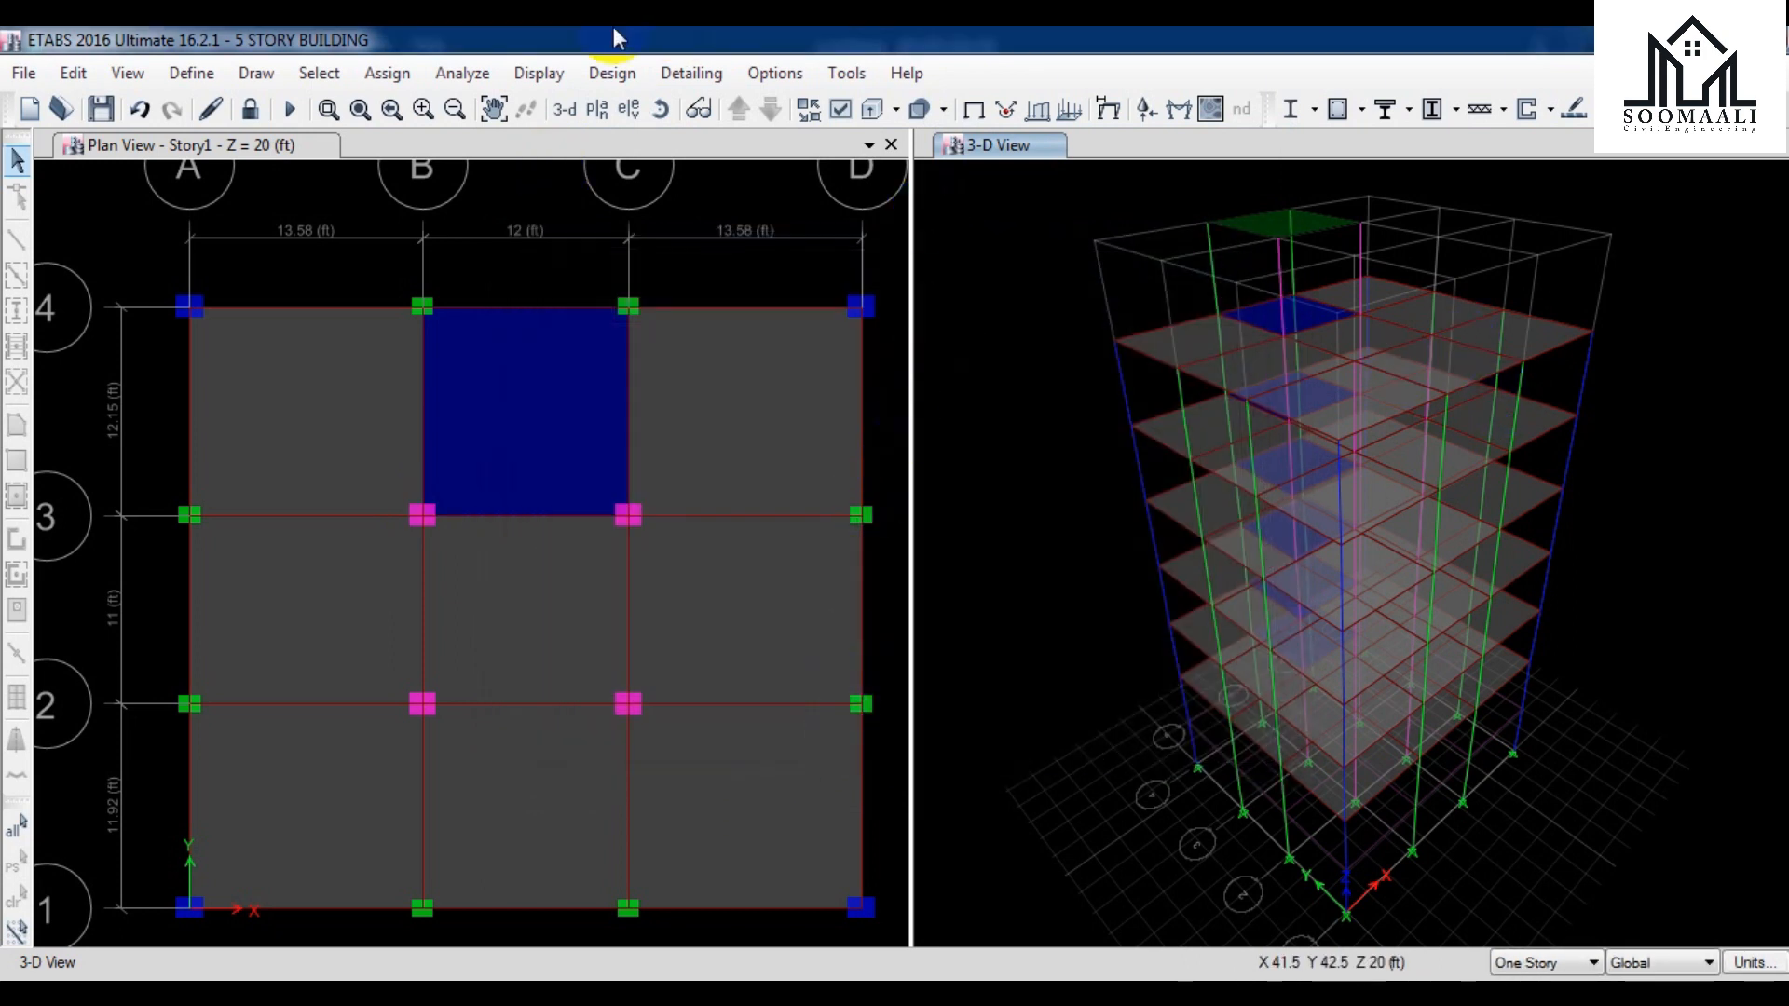
- Run the concrete frame design check on the building
left_click(600, 75)
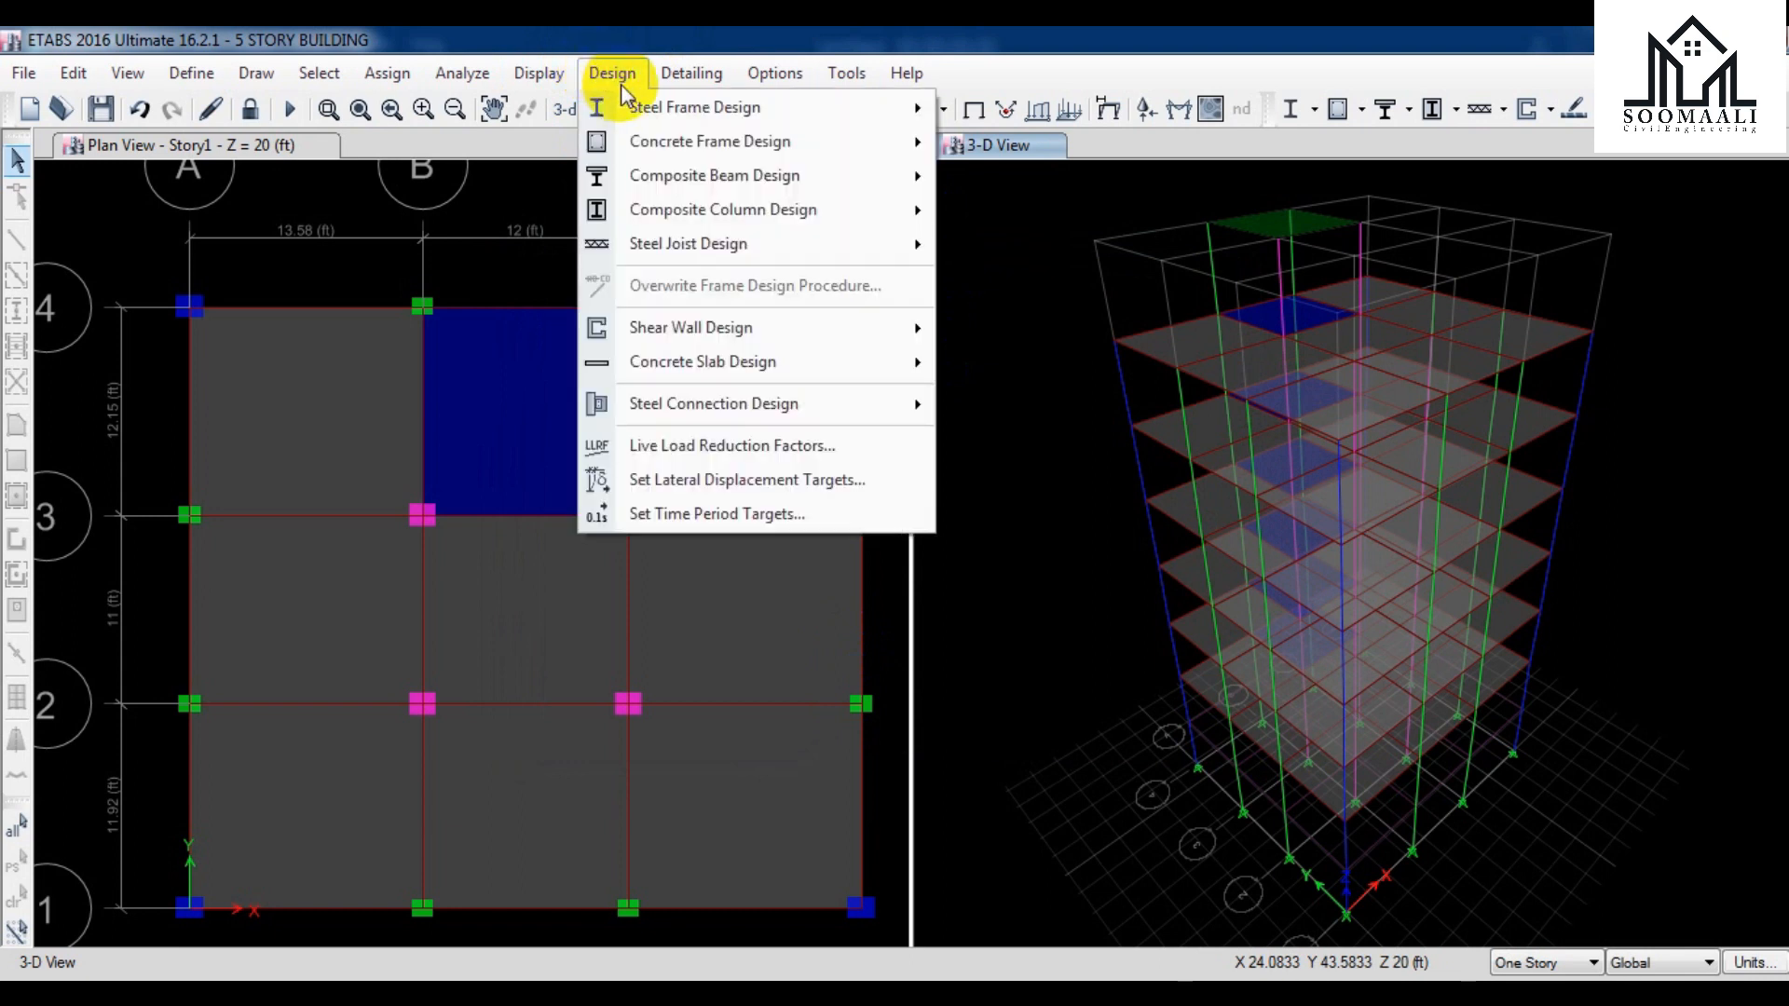
mouse_move(690, 142)
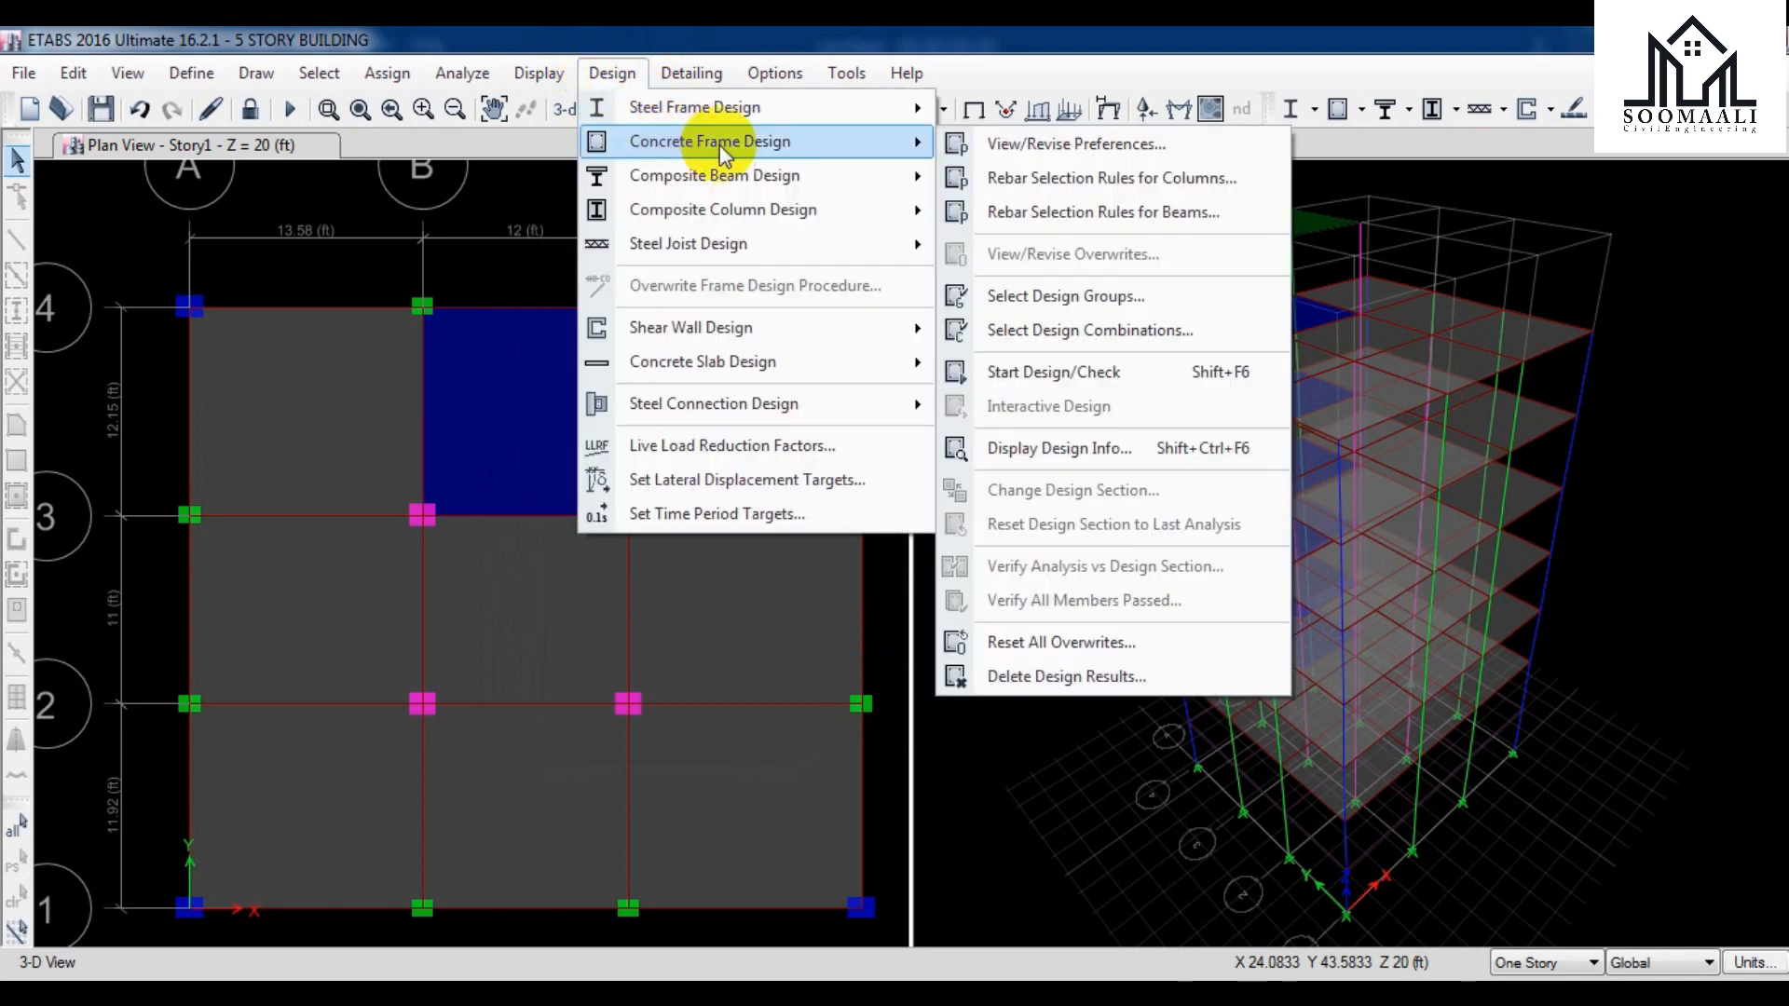
left_click(1074, 376)
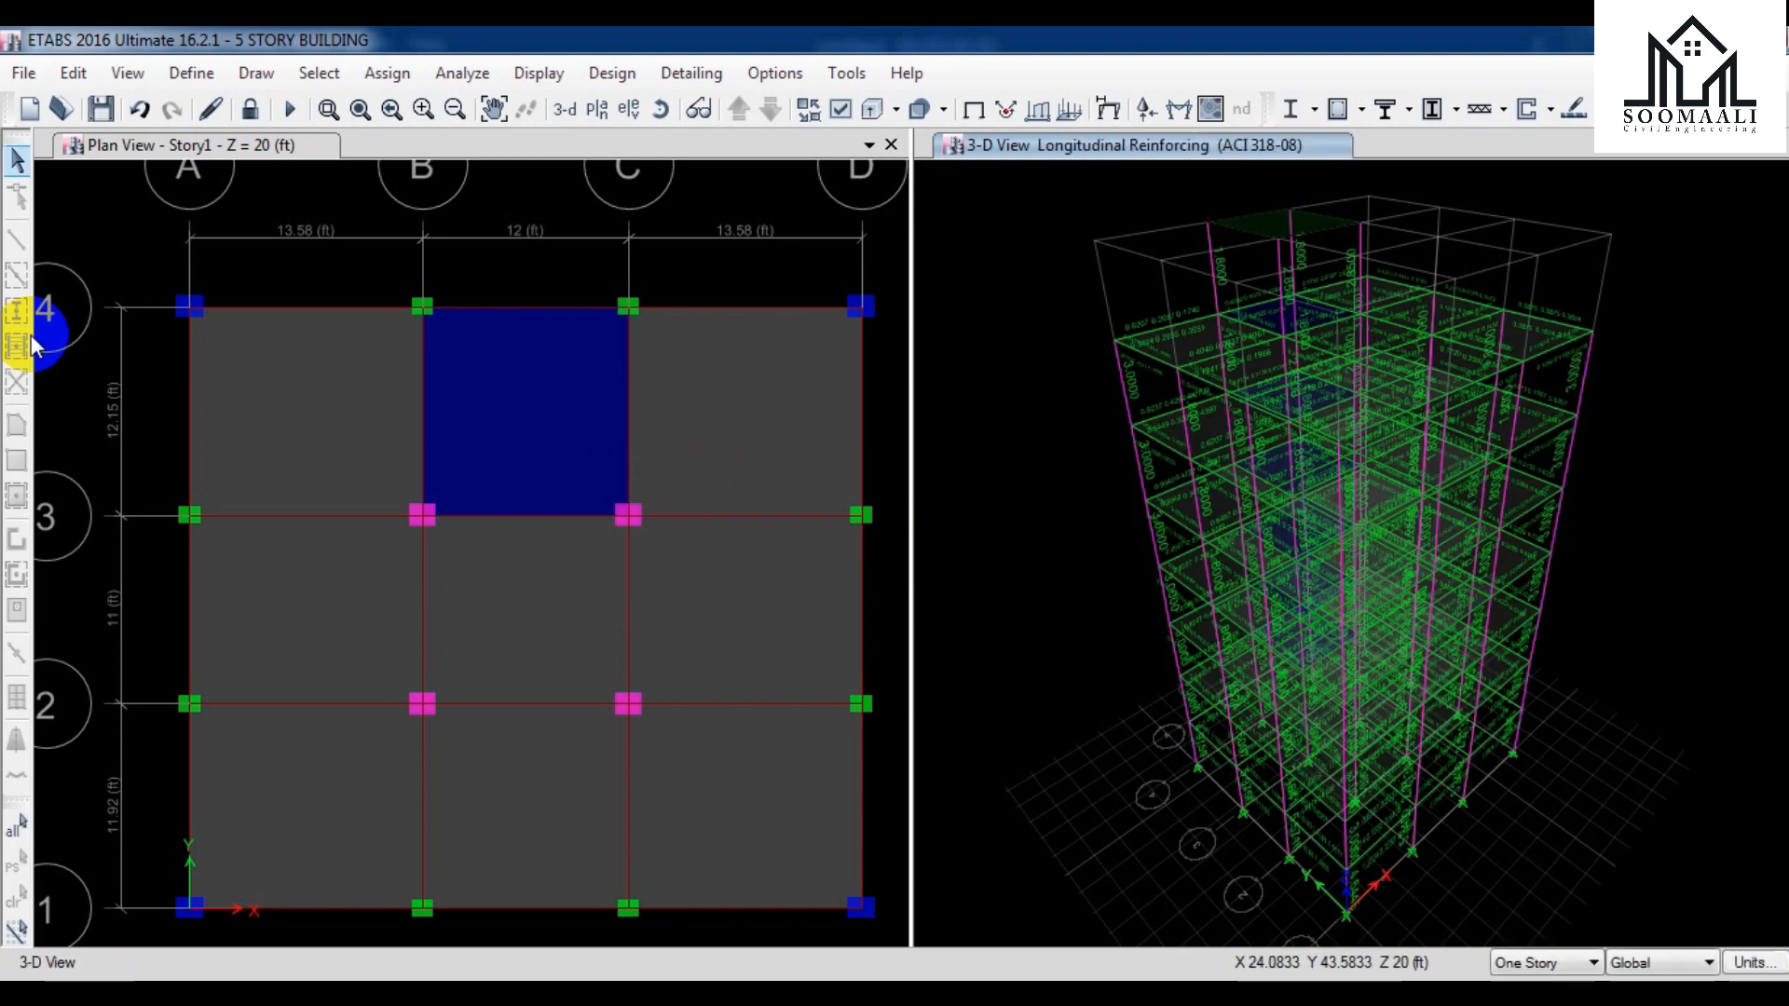
- Switch the 3D longitudinal reinforcing view to the Story1 plan view
left_click(867, 145)
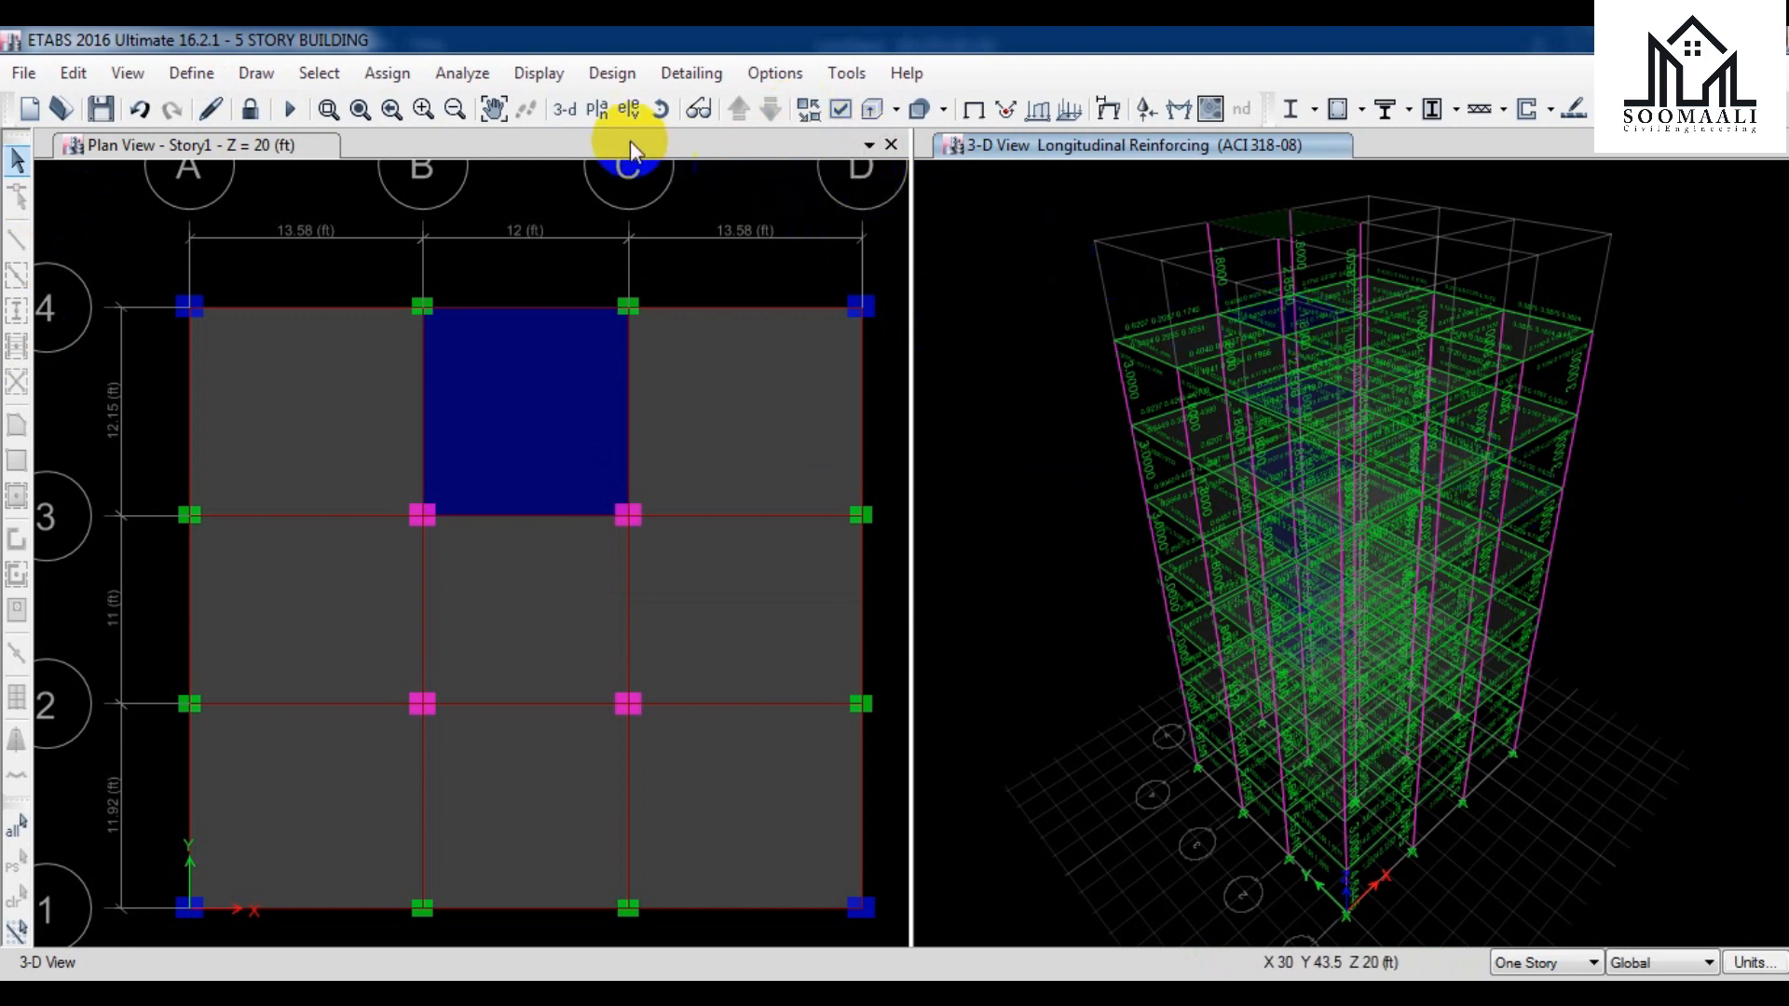
left_click(598, 109)
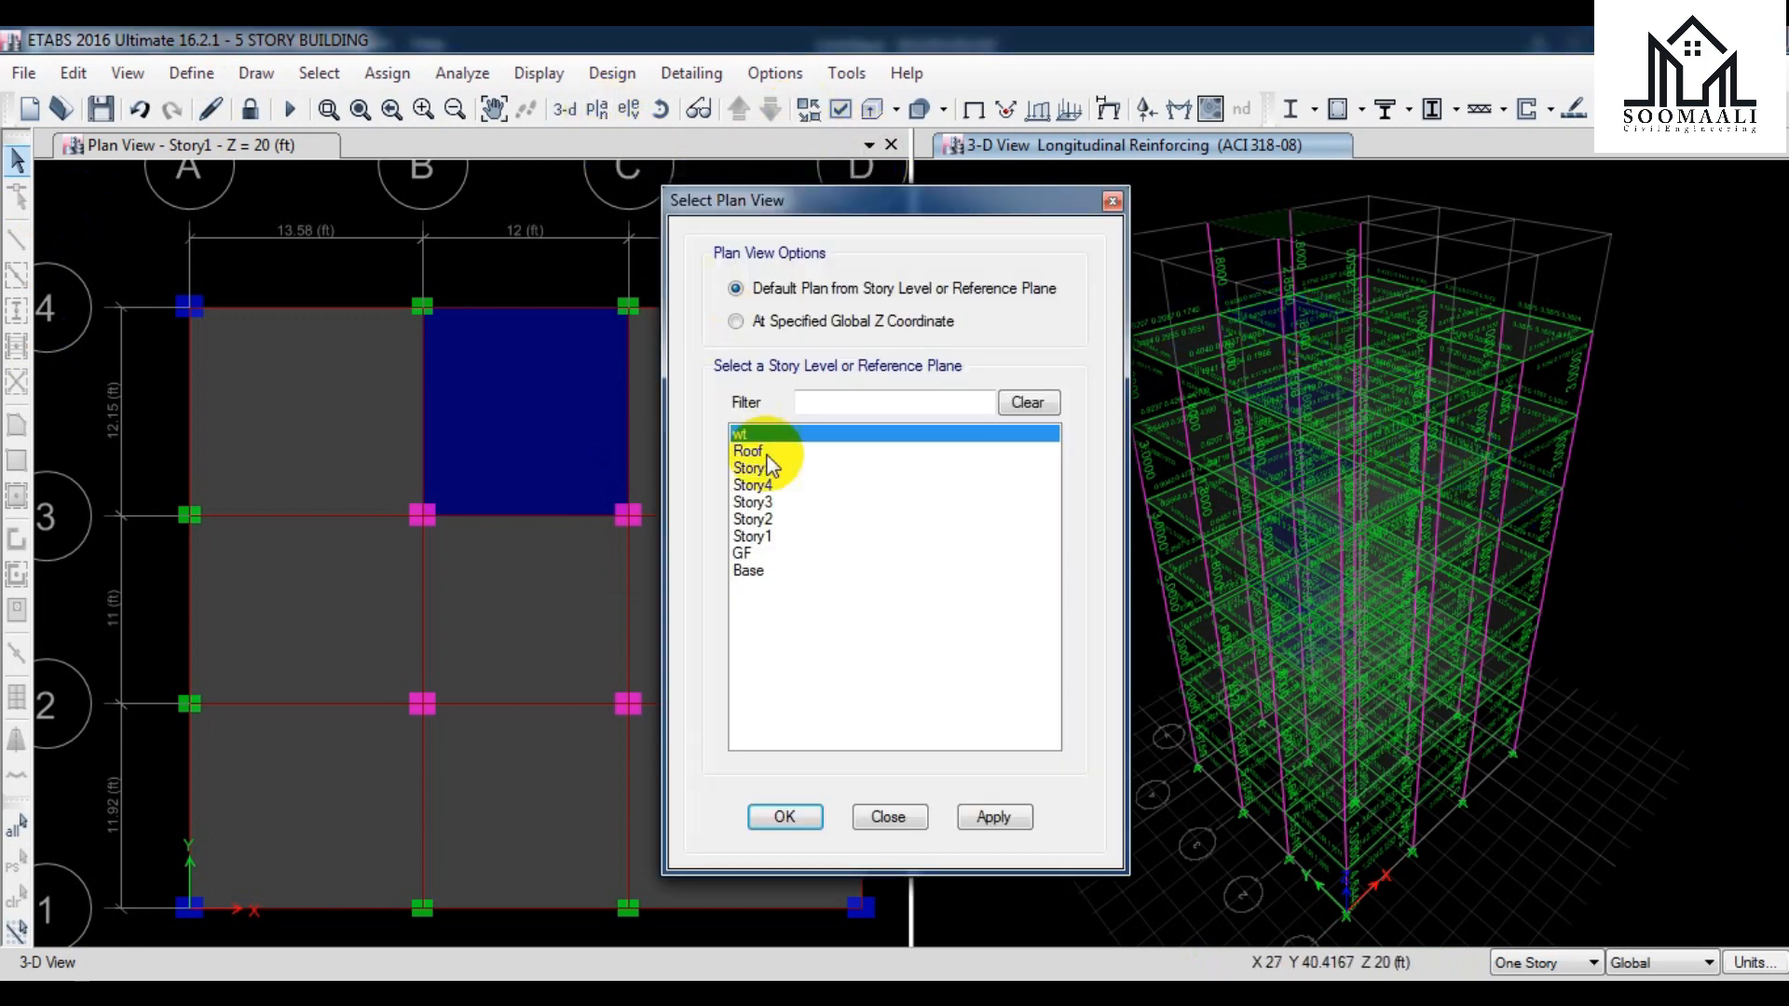
left_click(764, 550)
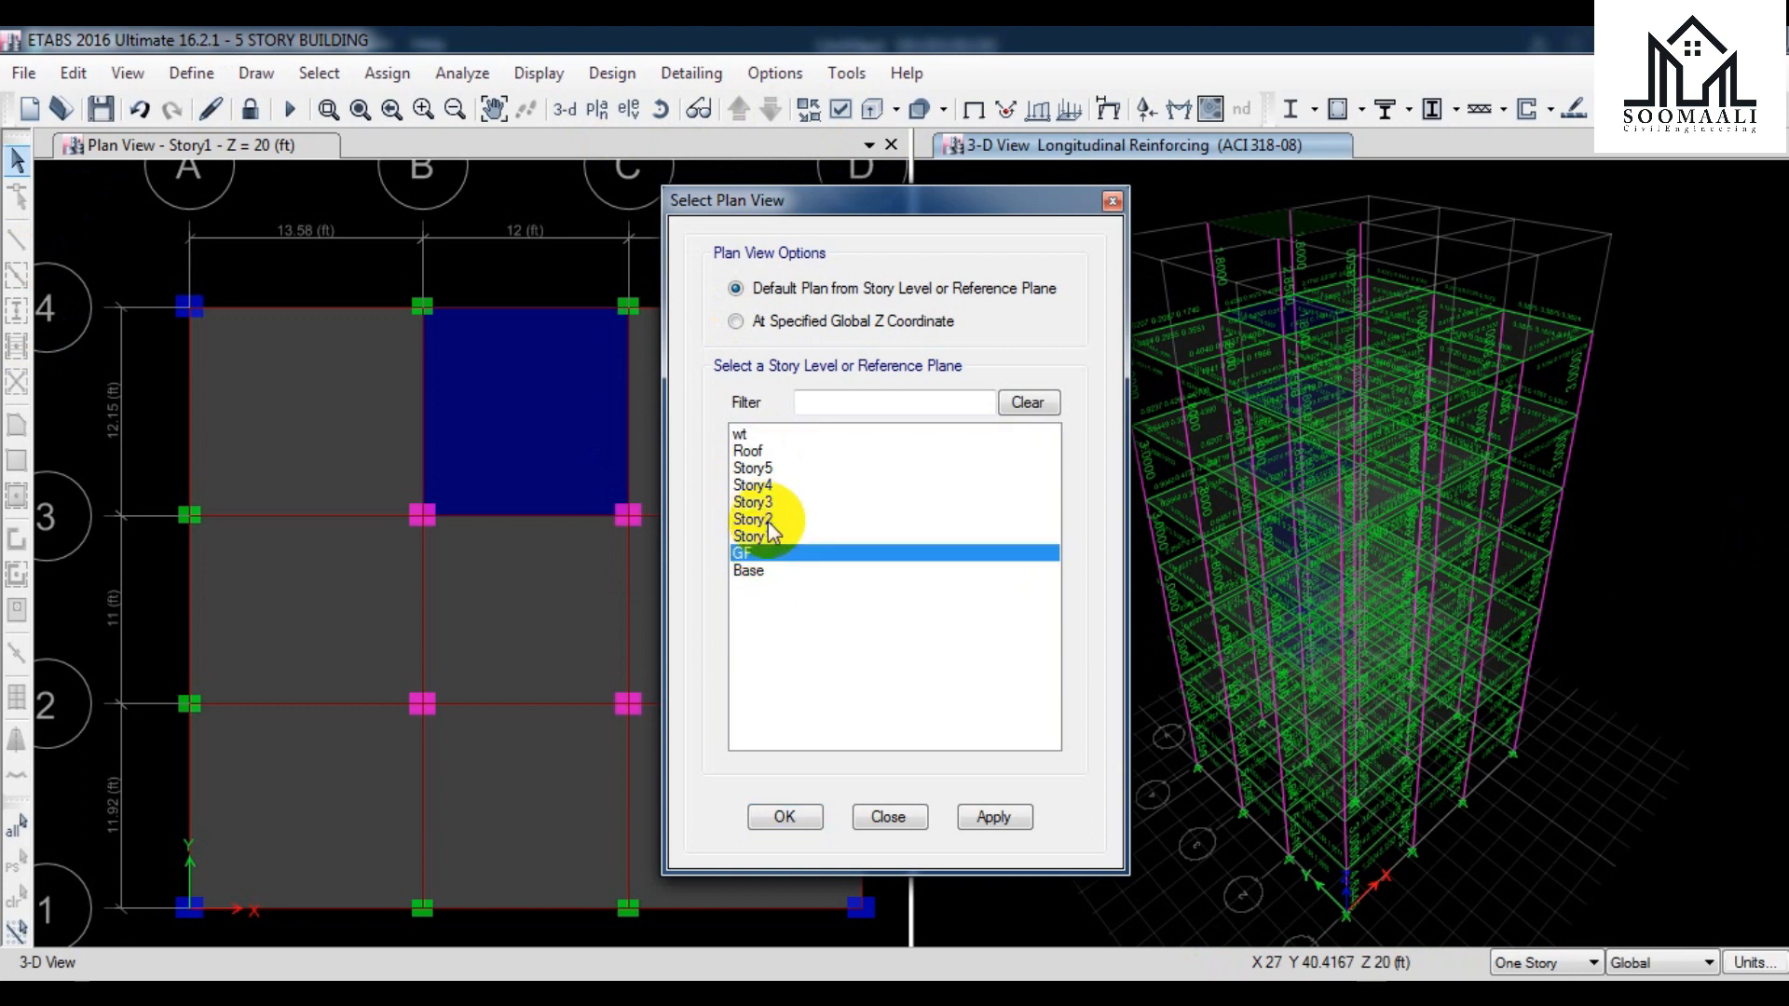
left_click(773, 537)
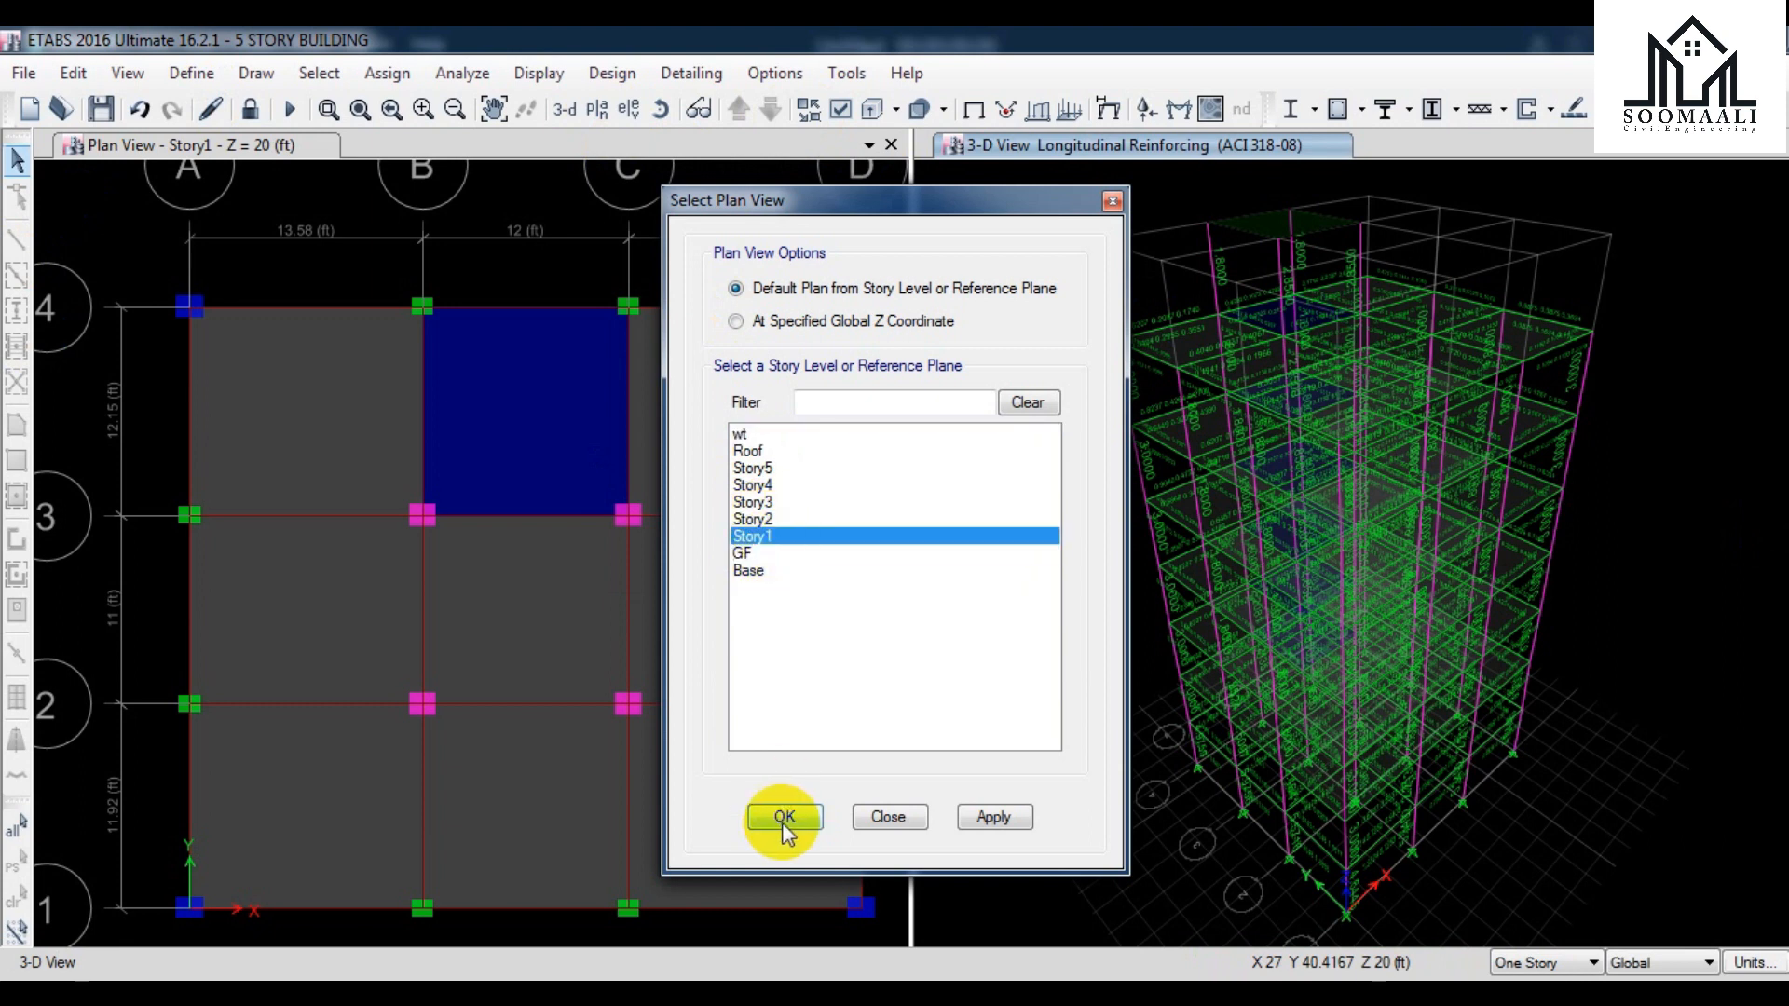
left_click(783, 820)
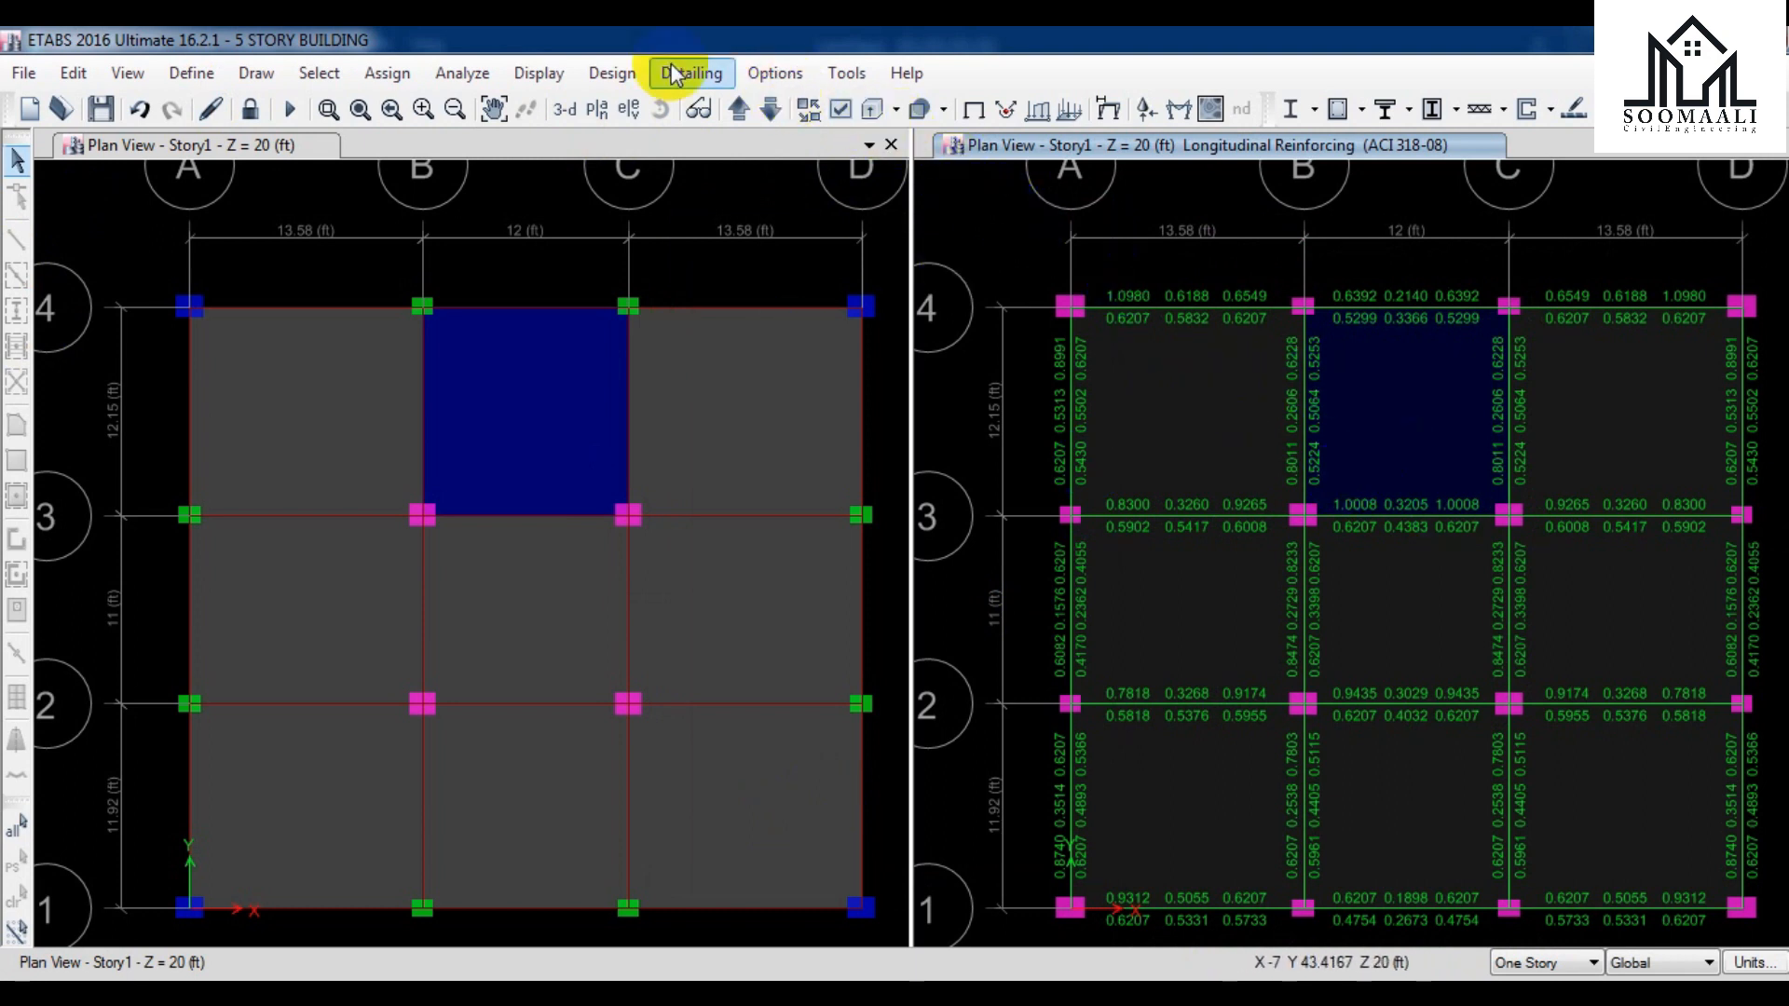
- Display the Rebar Percentage design output on the Story1 plan, with the results dialog moved clear of it
left_click(601, 80)
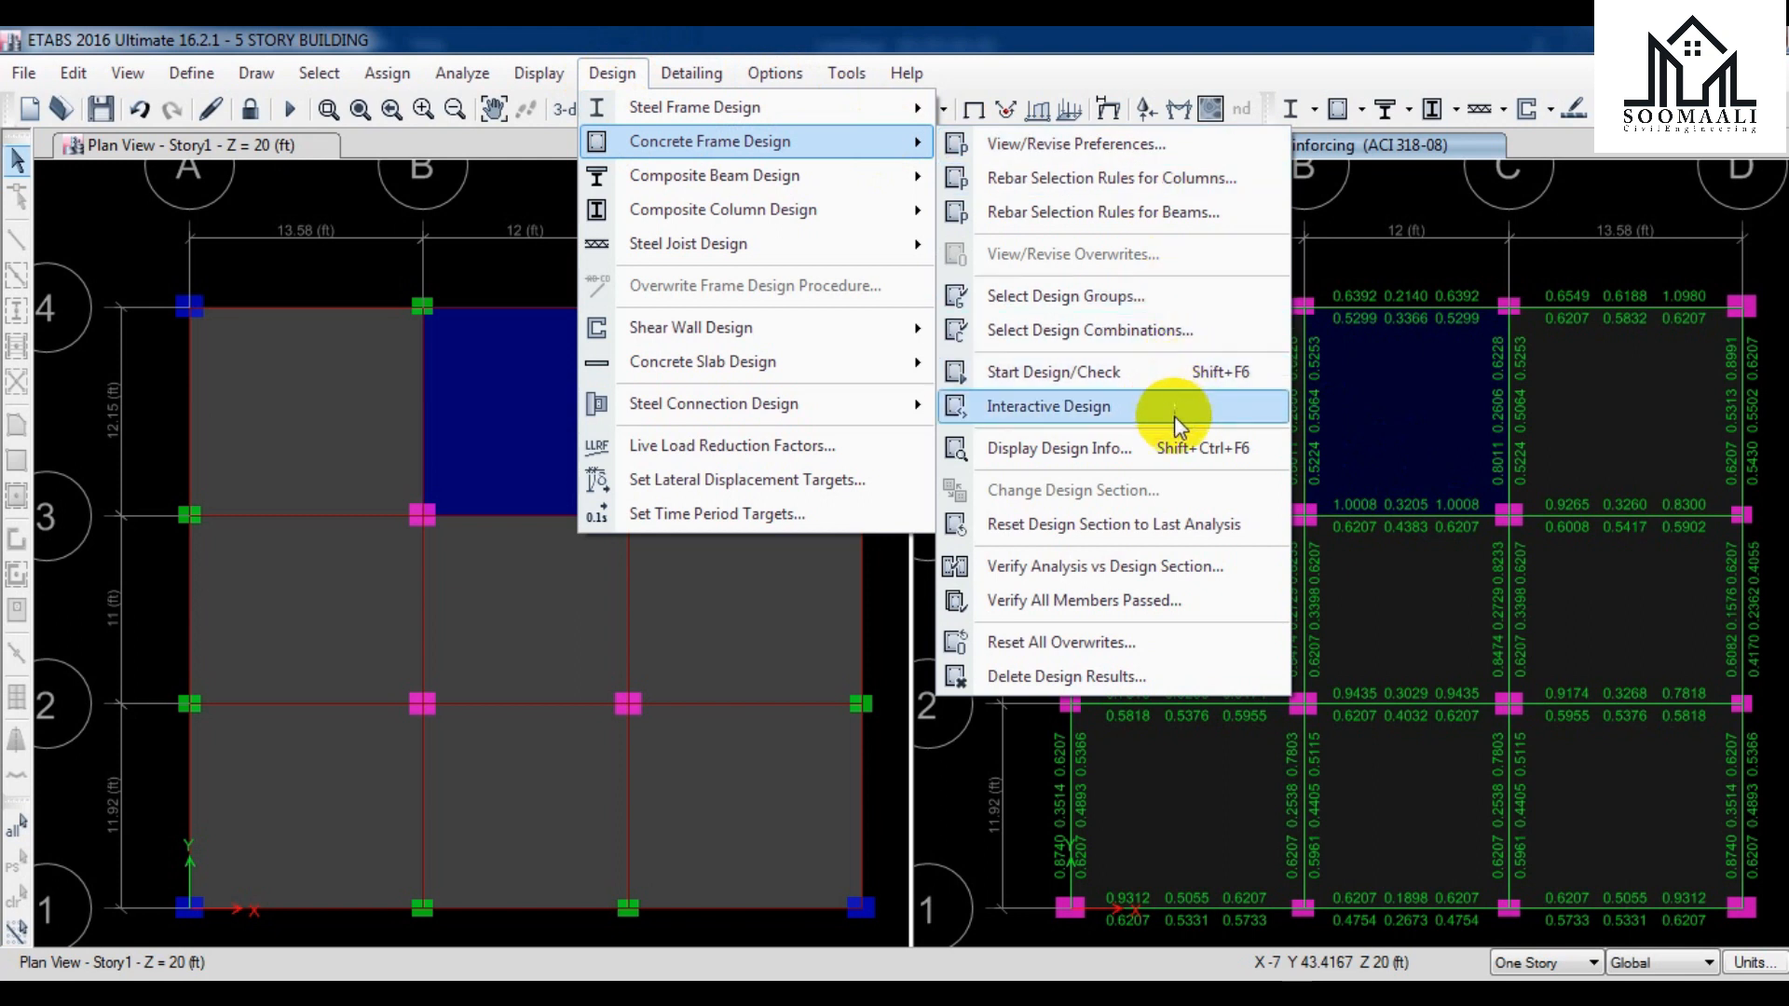
left_click(1059, 447)
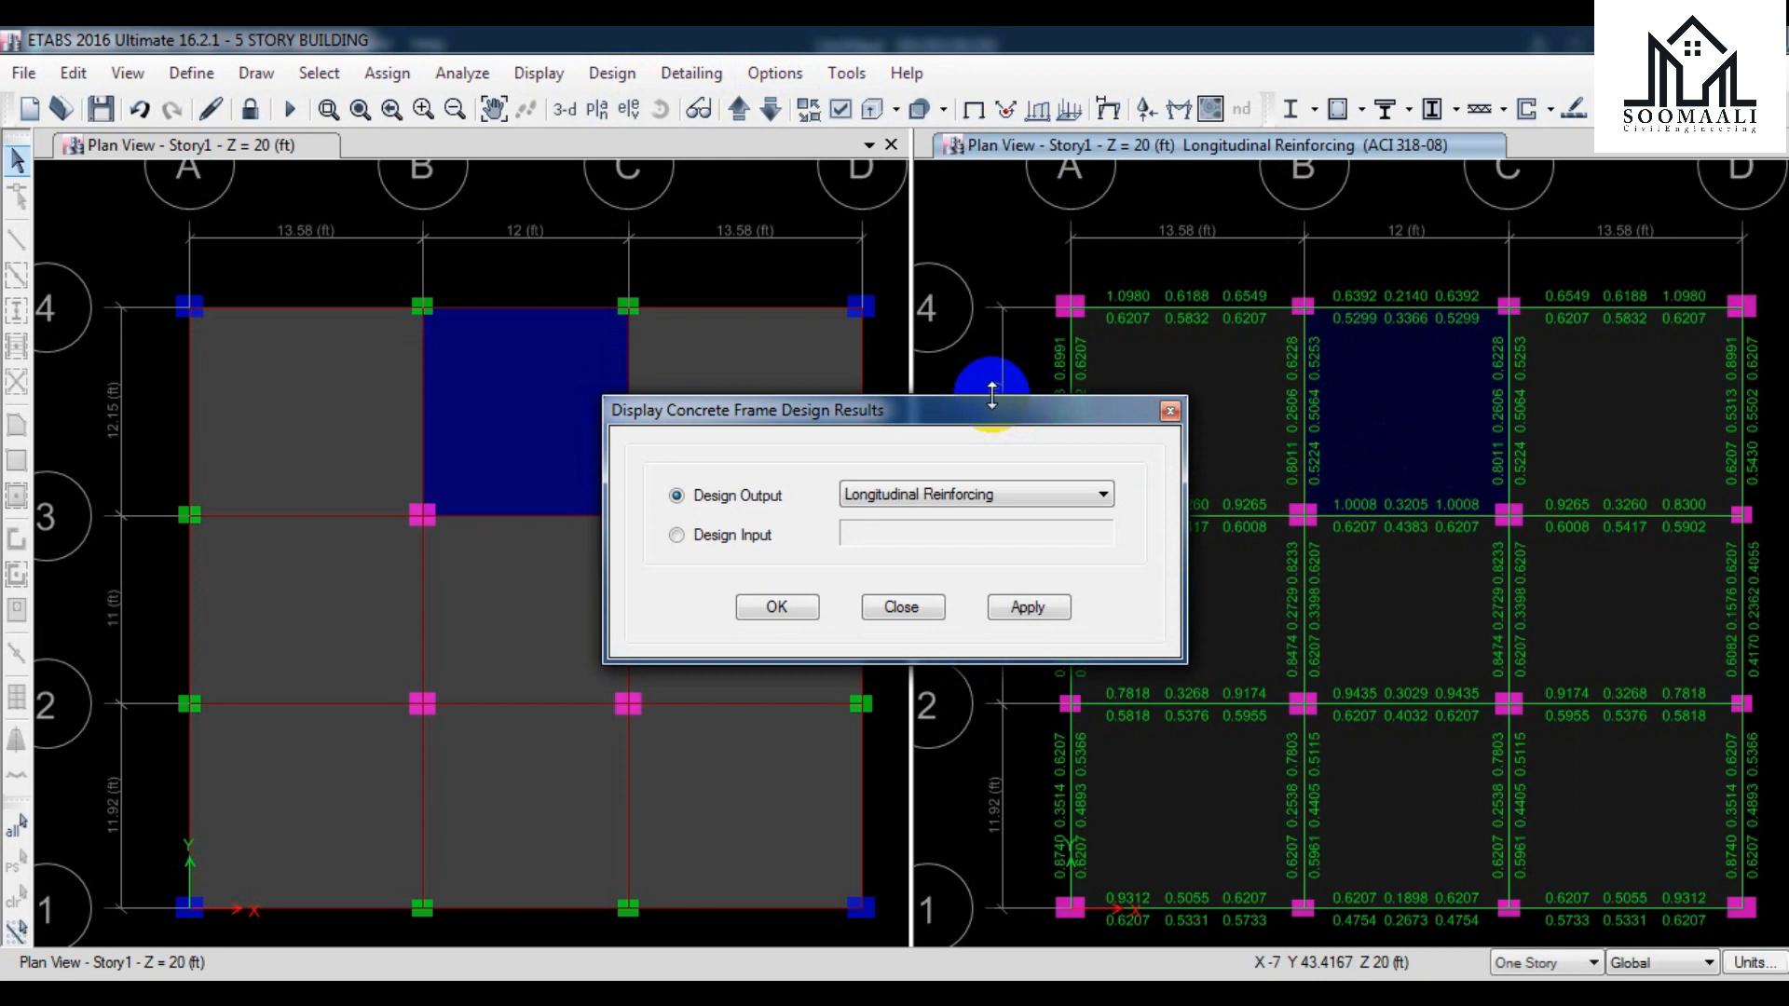
left_click_drag(941, 392, 447, 369)
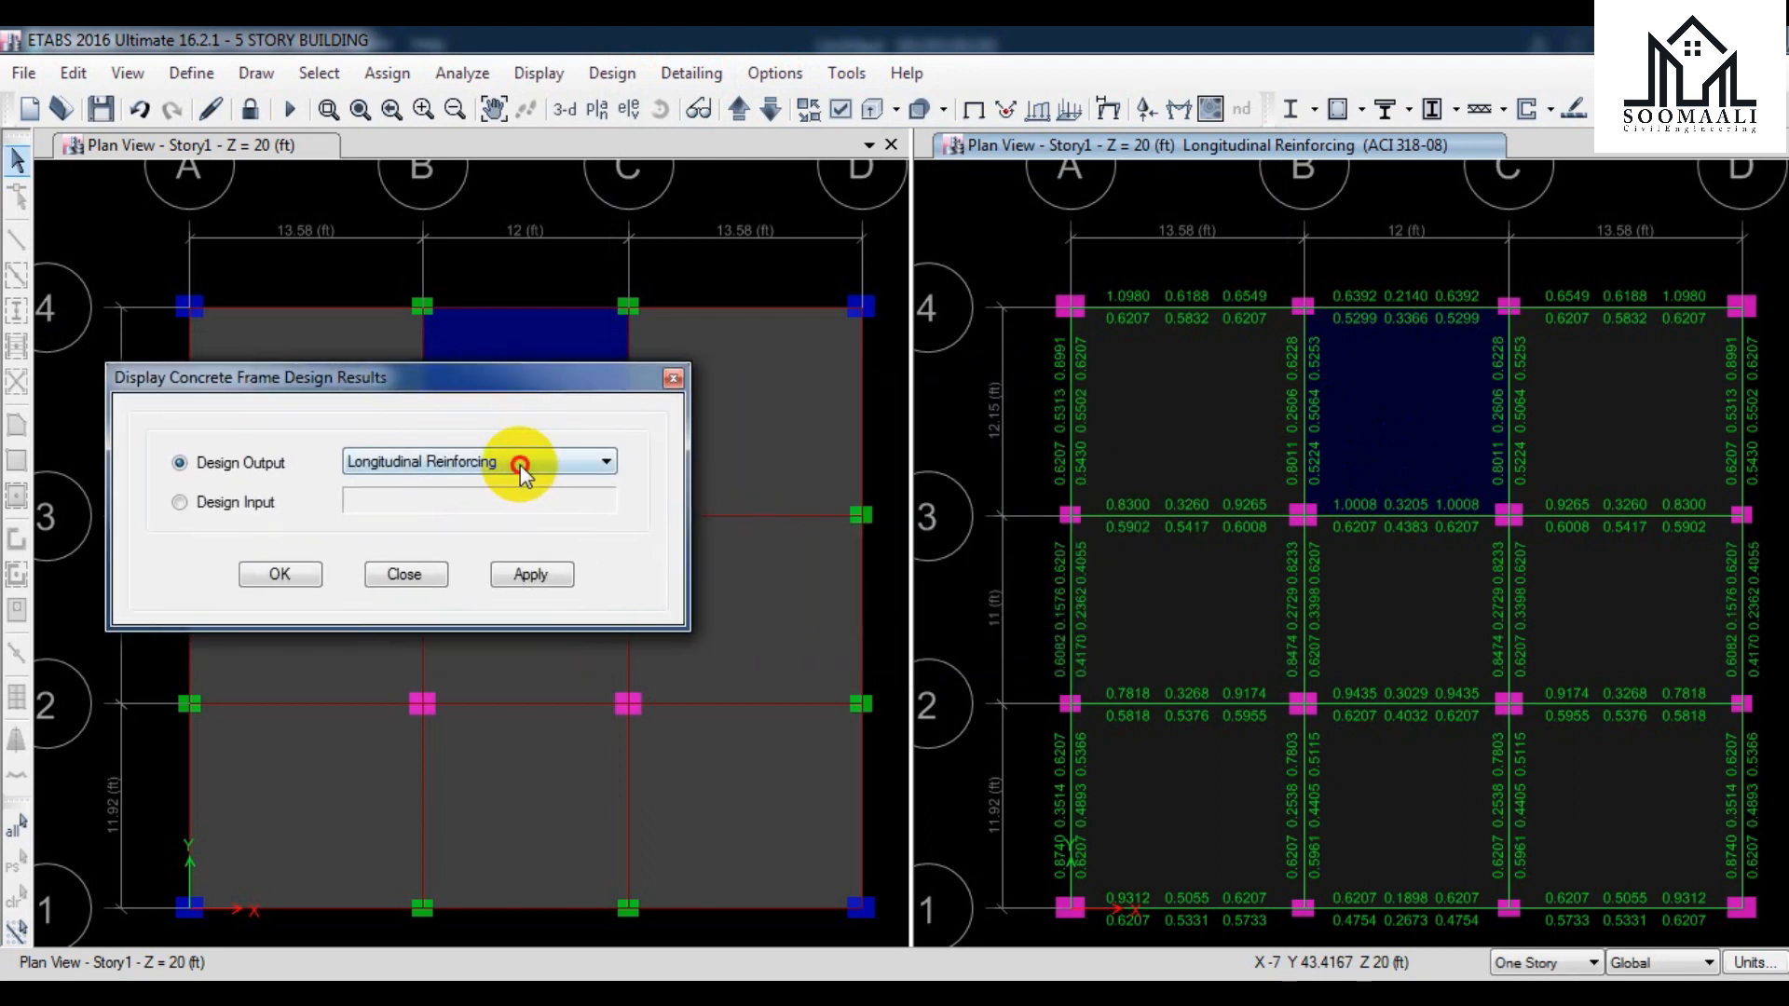
left_click(520, 464)
left_click(494, 484)
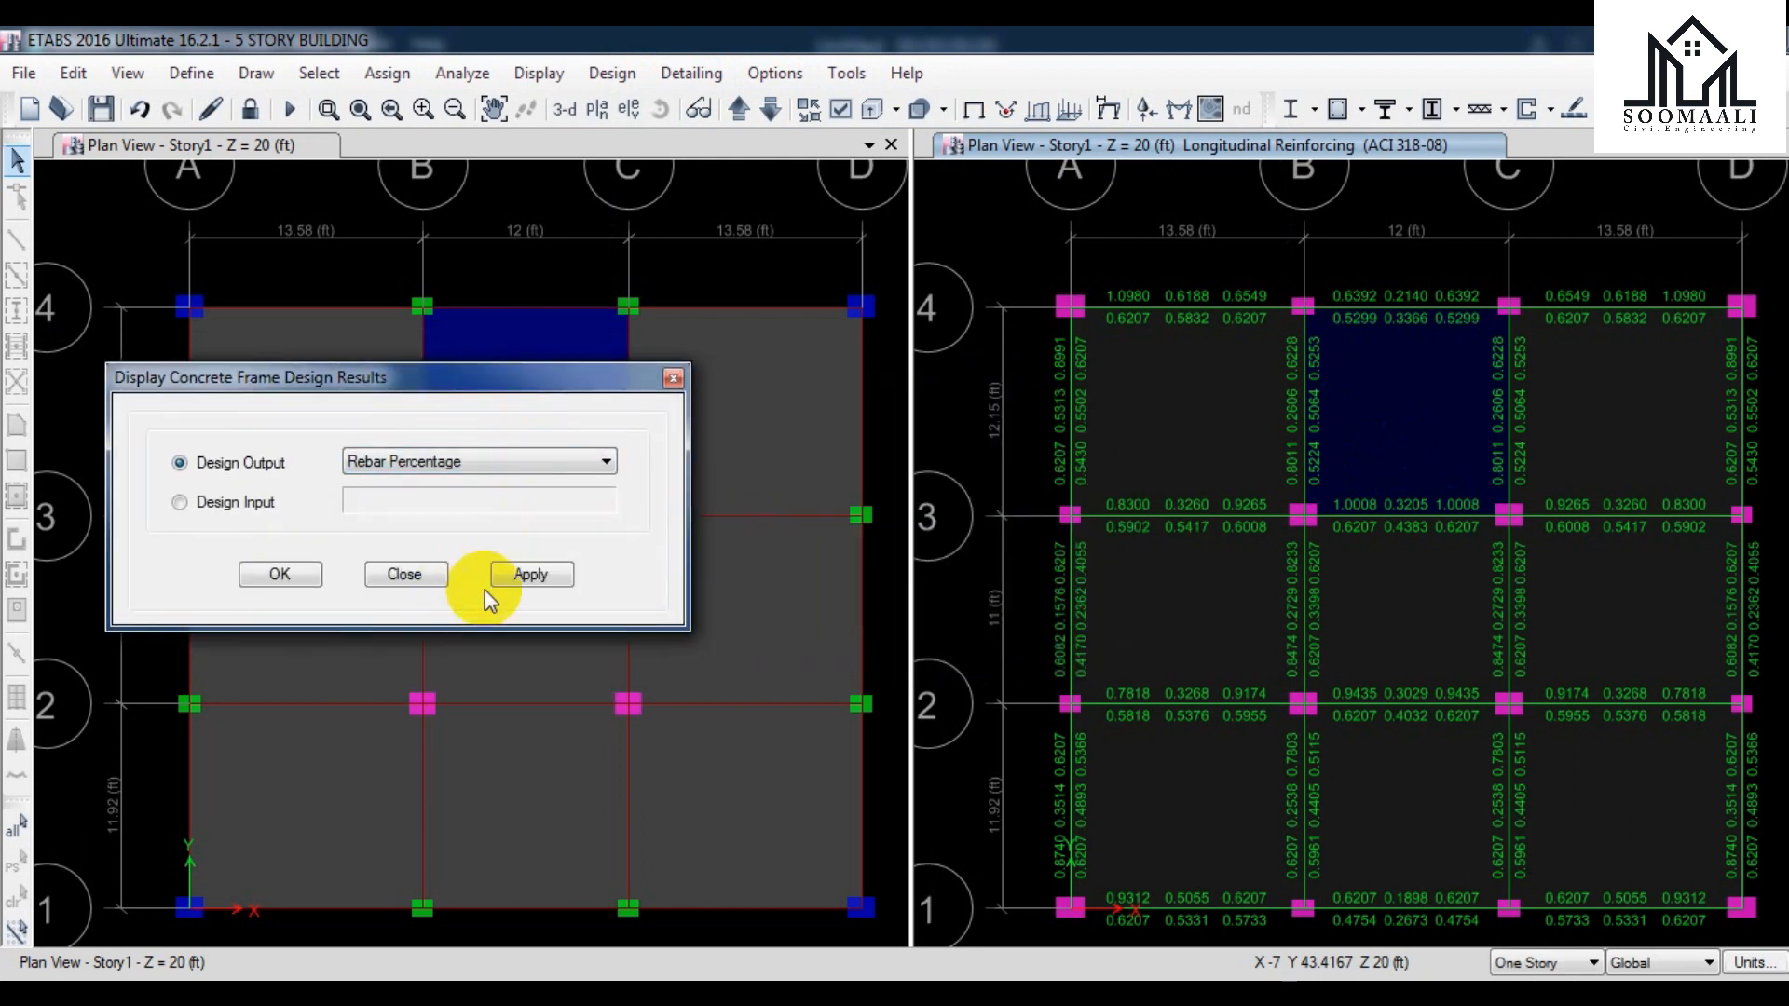
left_click(532, 573)
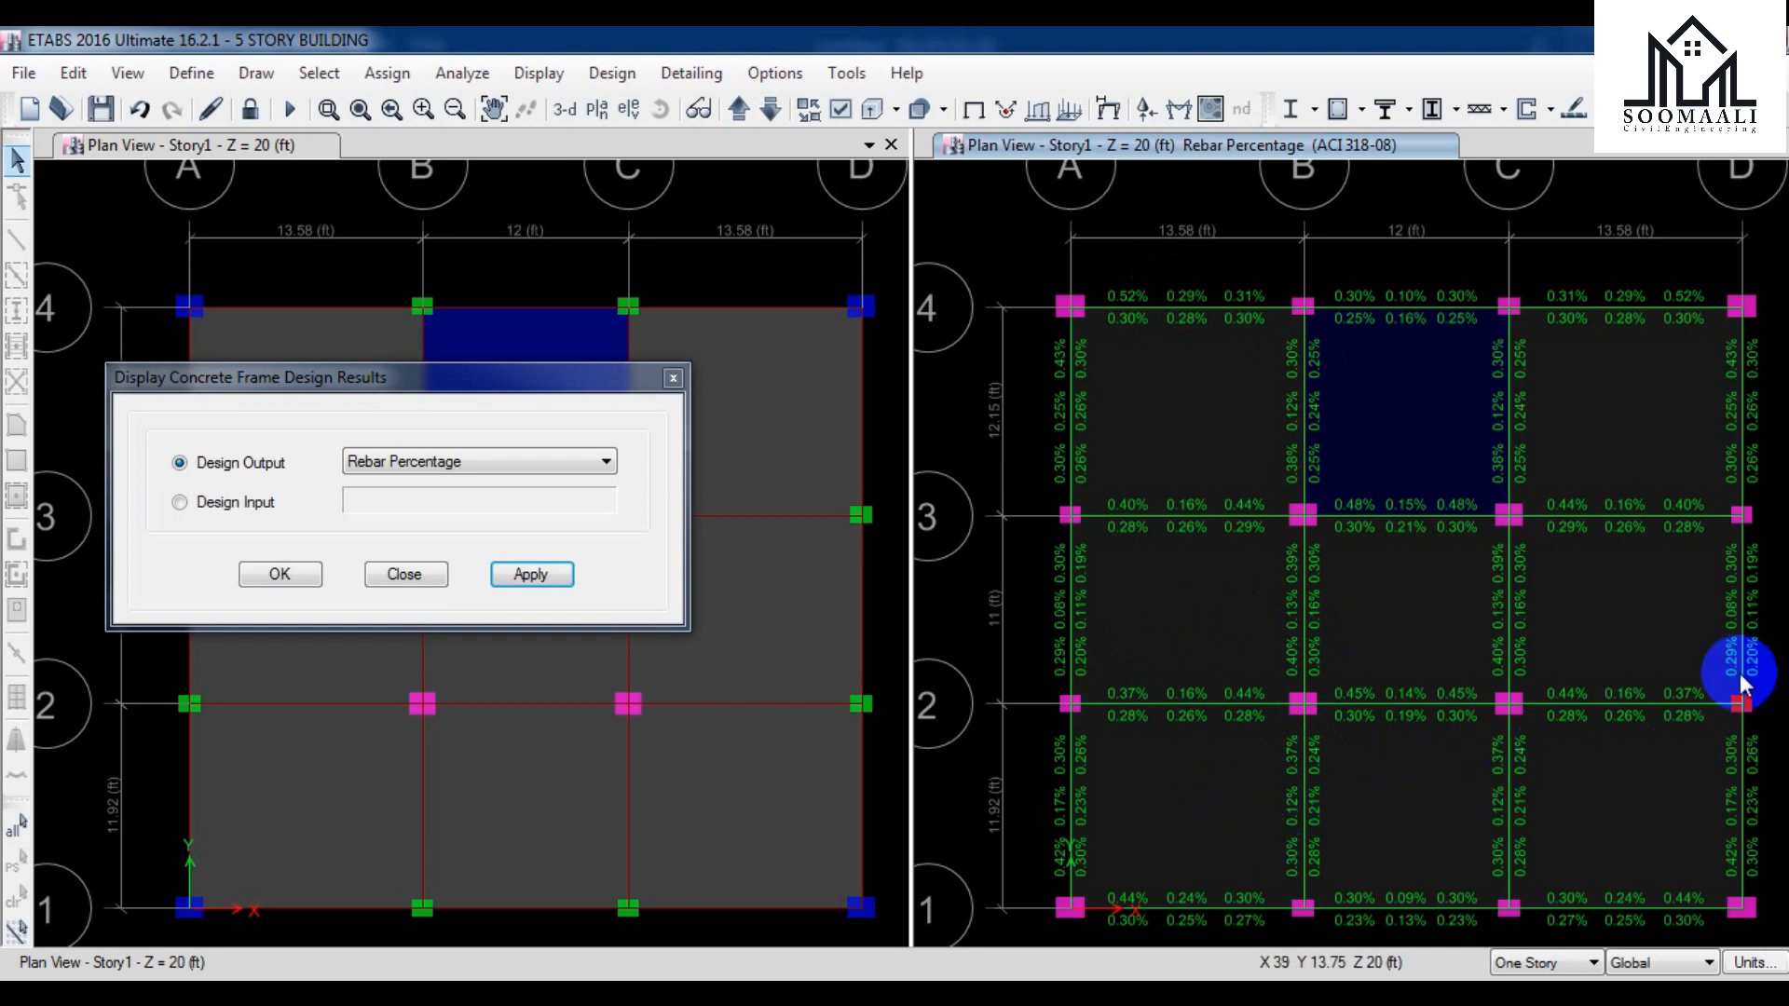
middle_click_drag(1759, 666, 1717, 671)
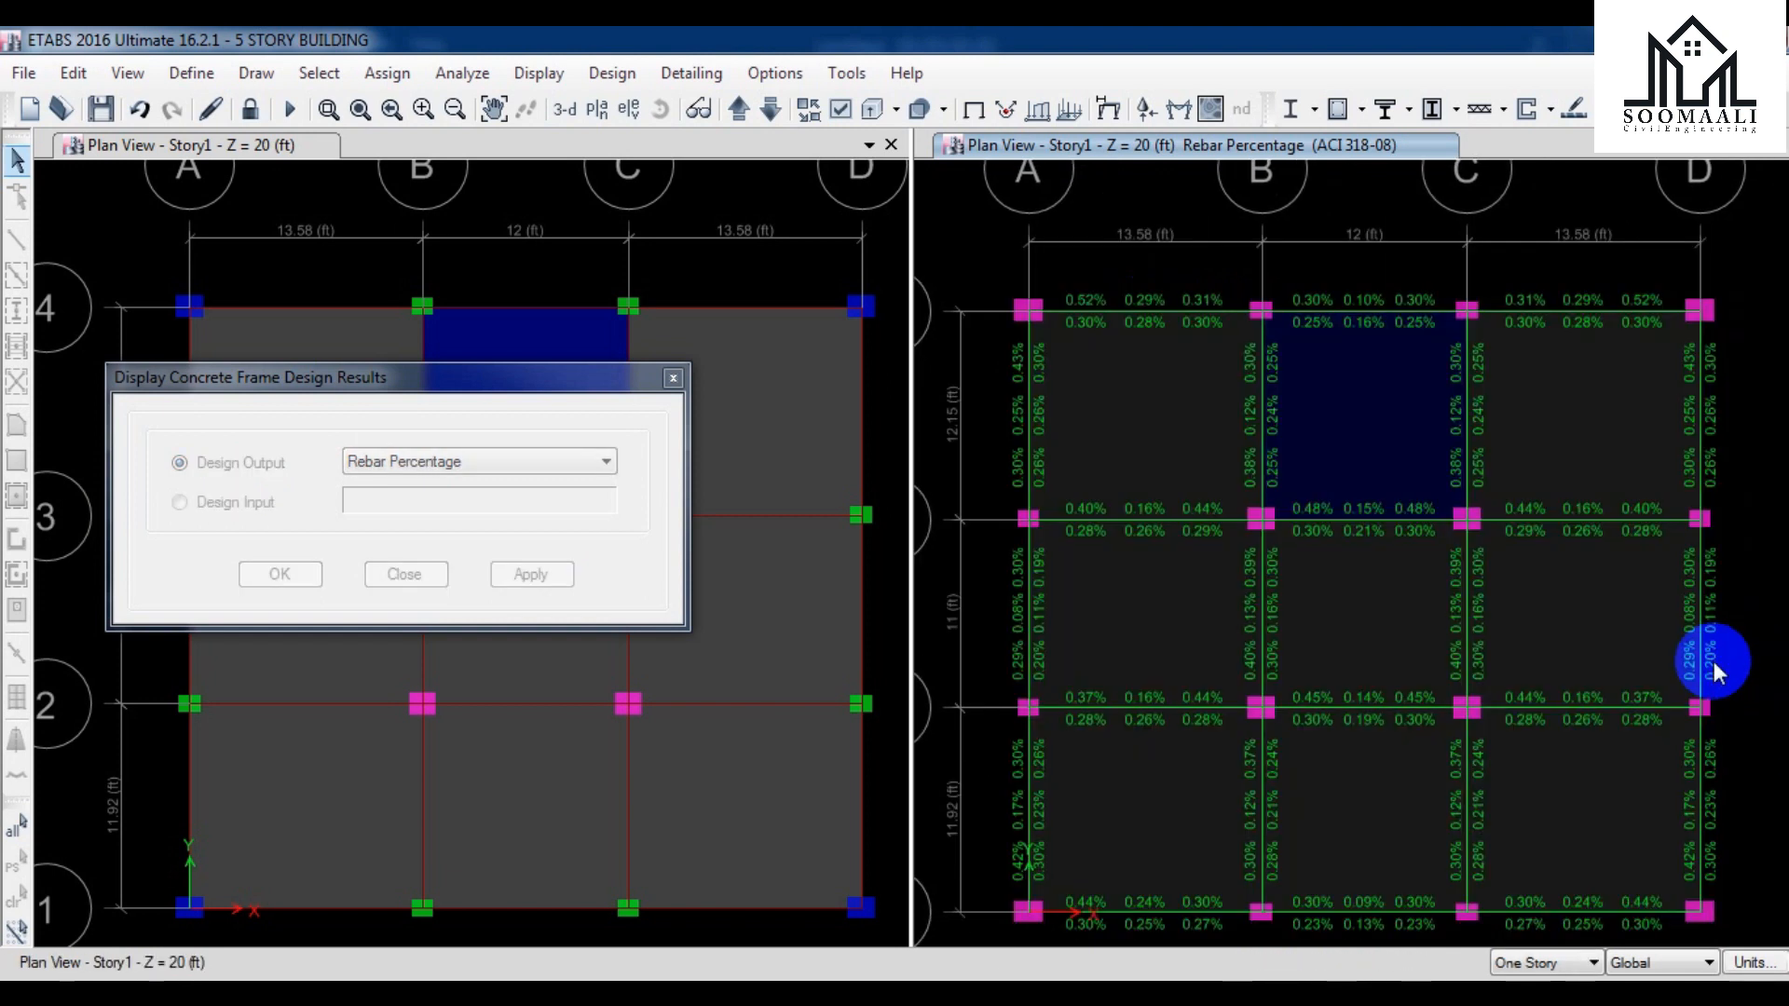
- Display the Shear Reinforcing design output on the Story1 plan
left_click(556, 460)
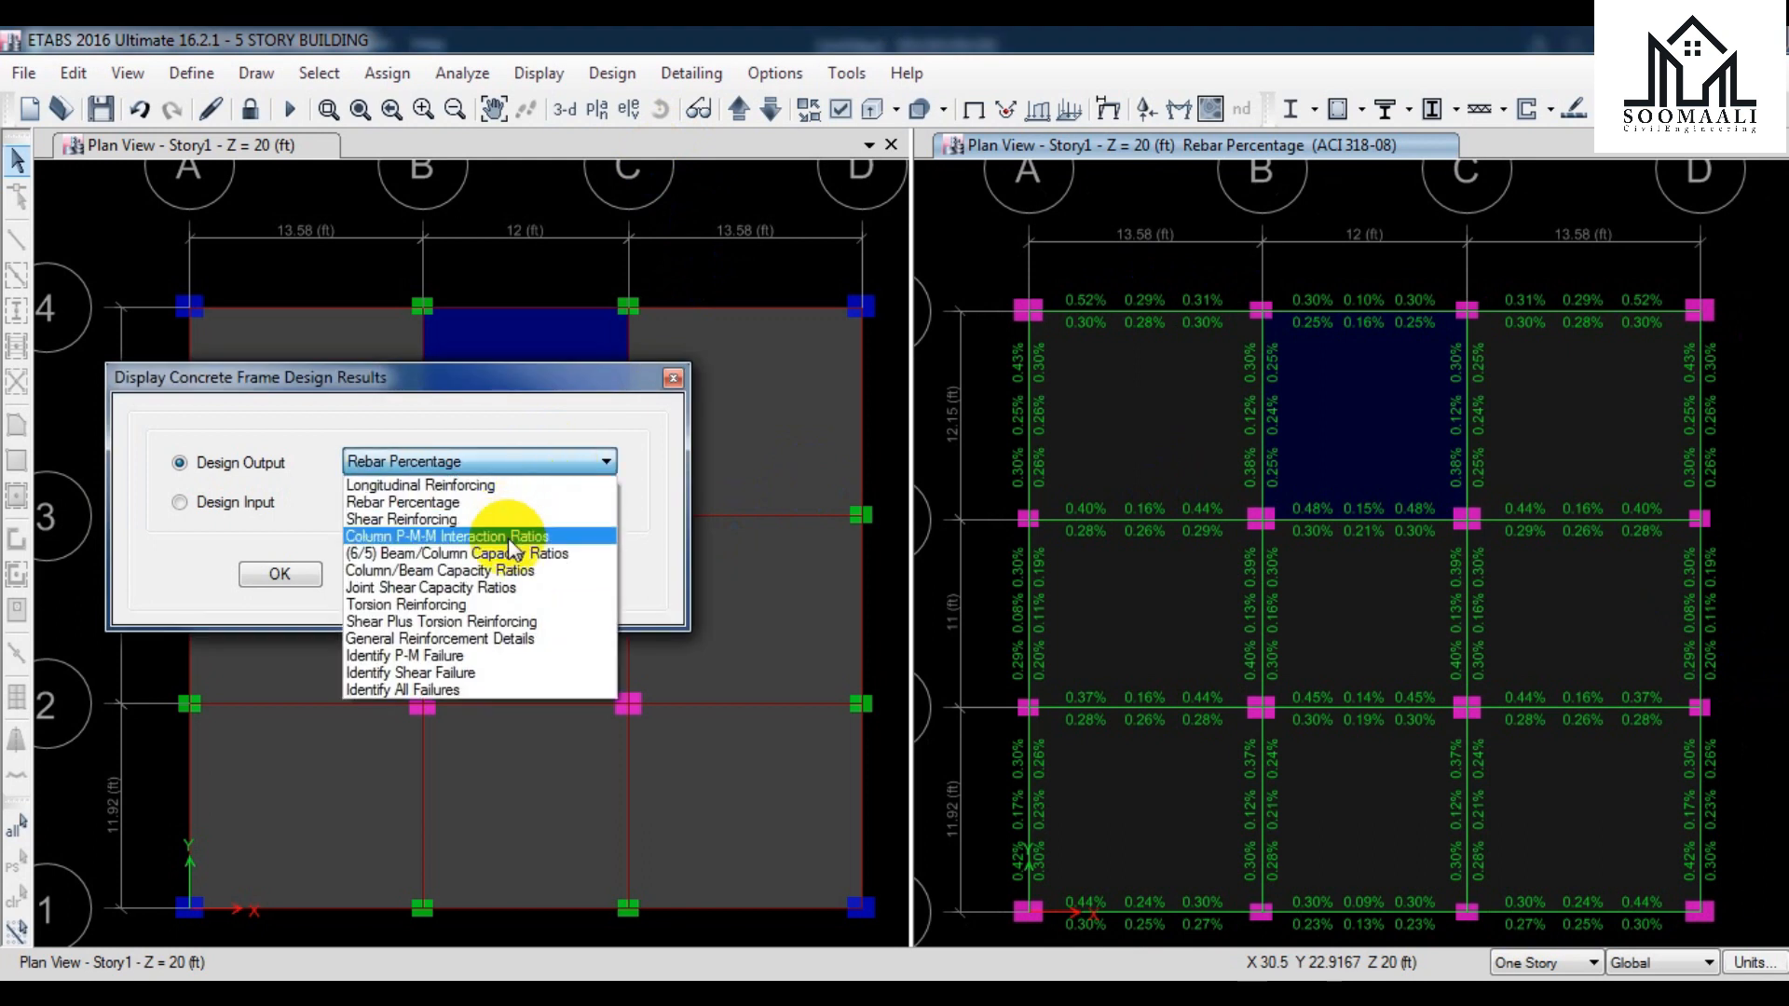
left_click(488, 520)
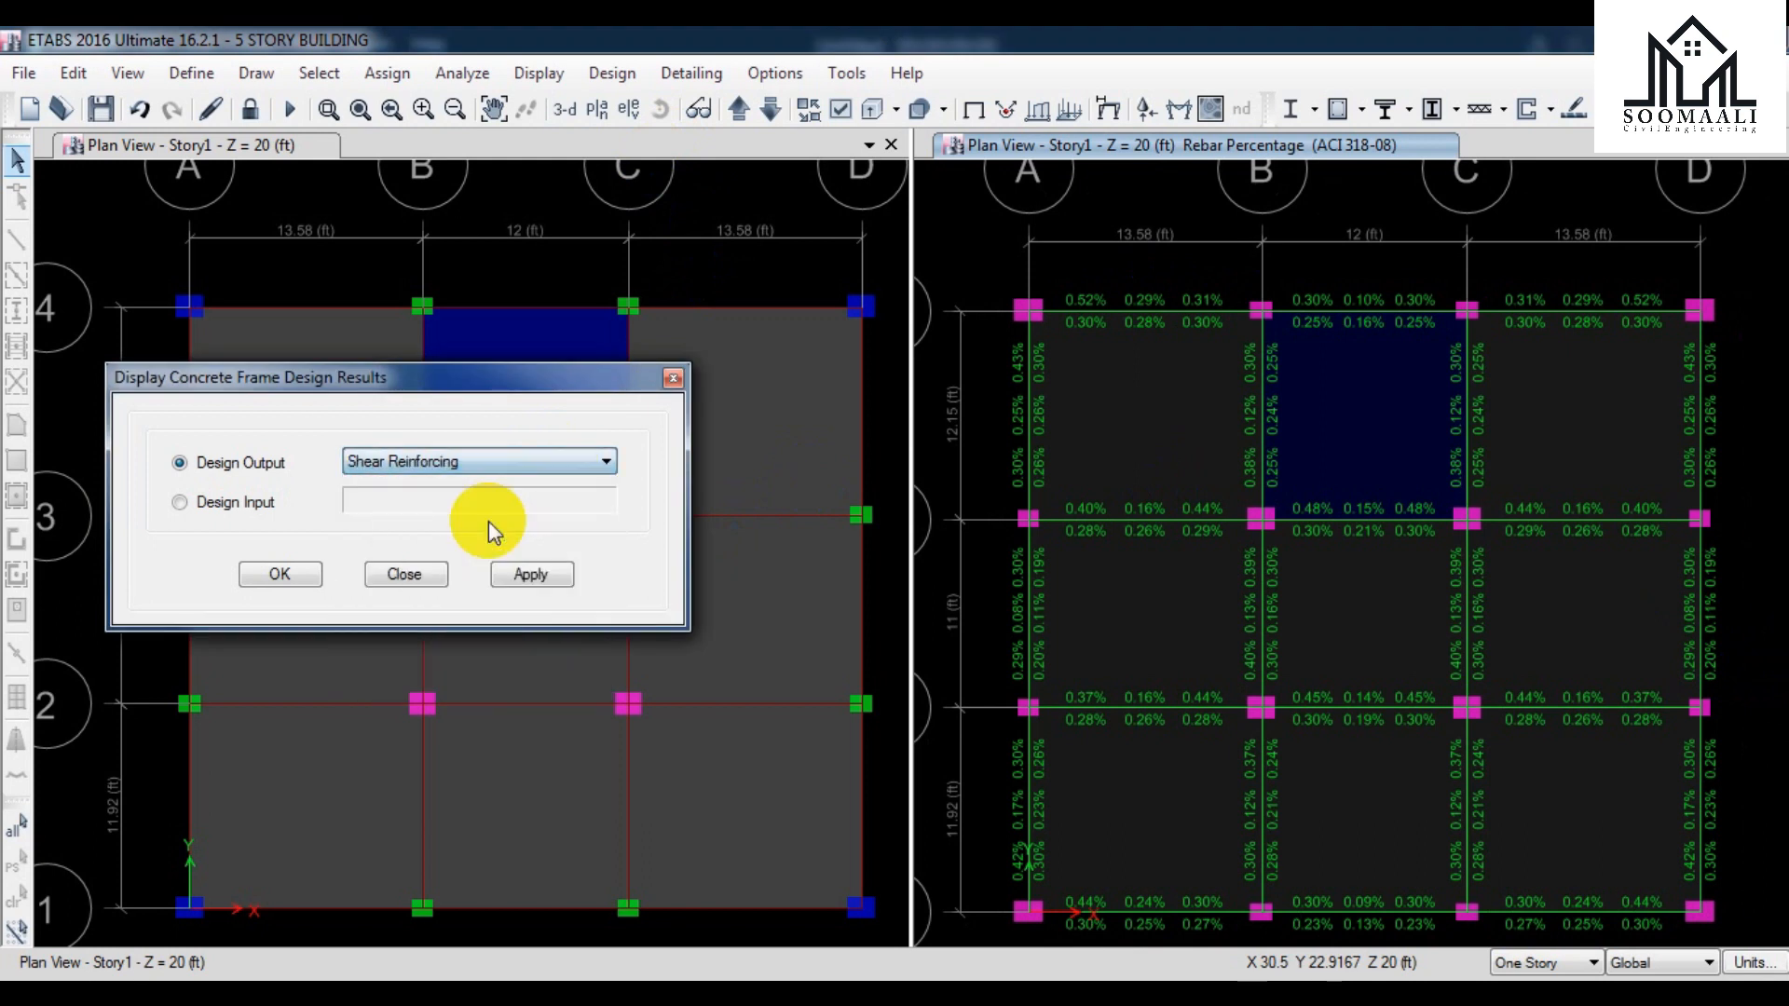
left_click(521, 571)
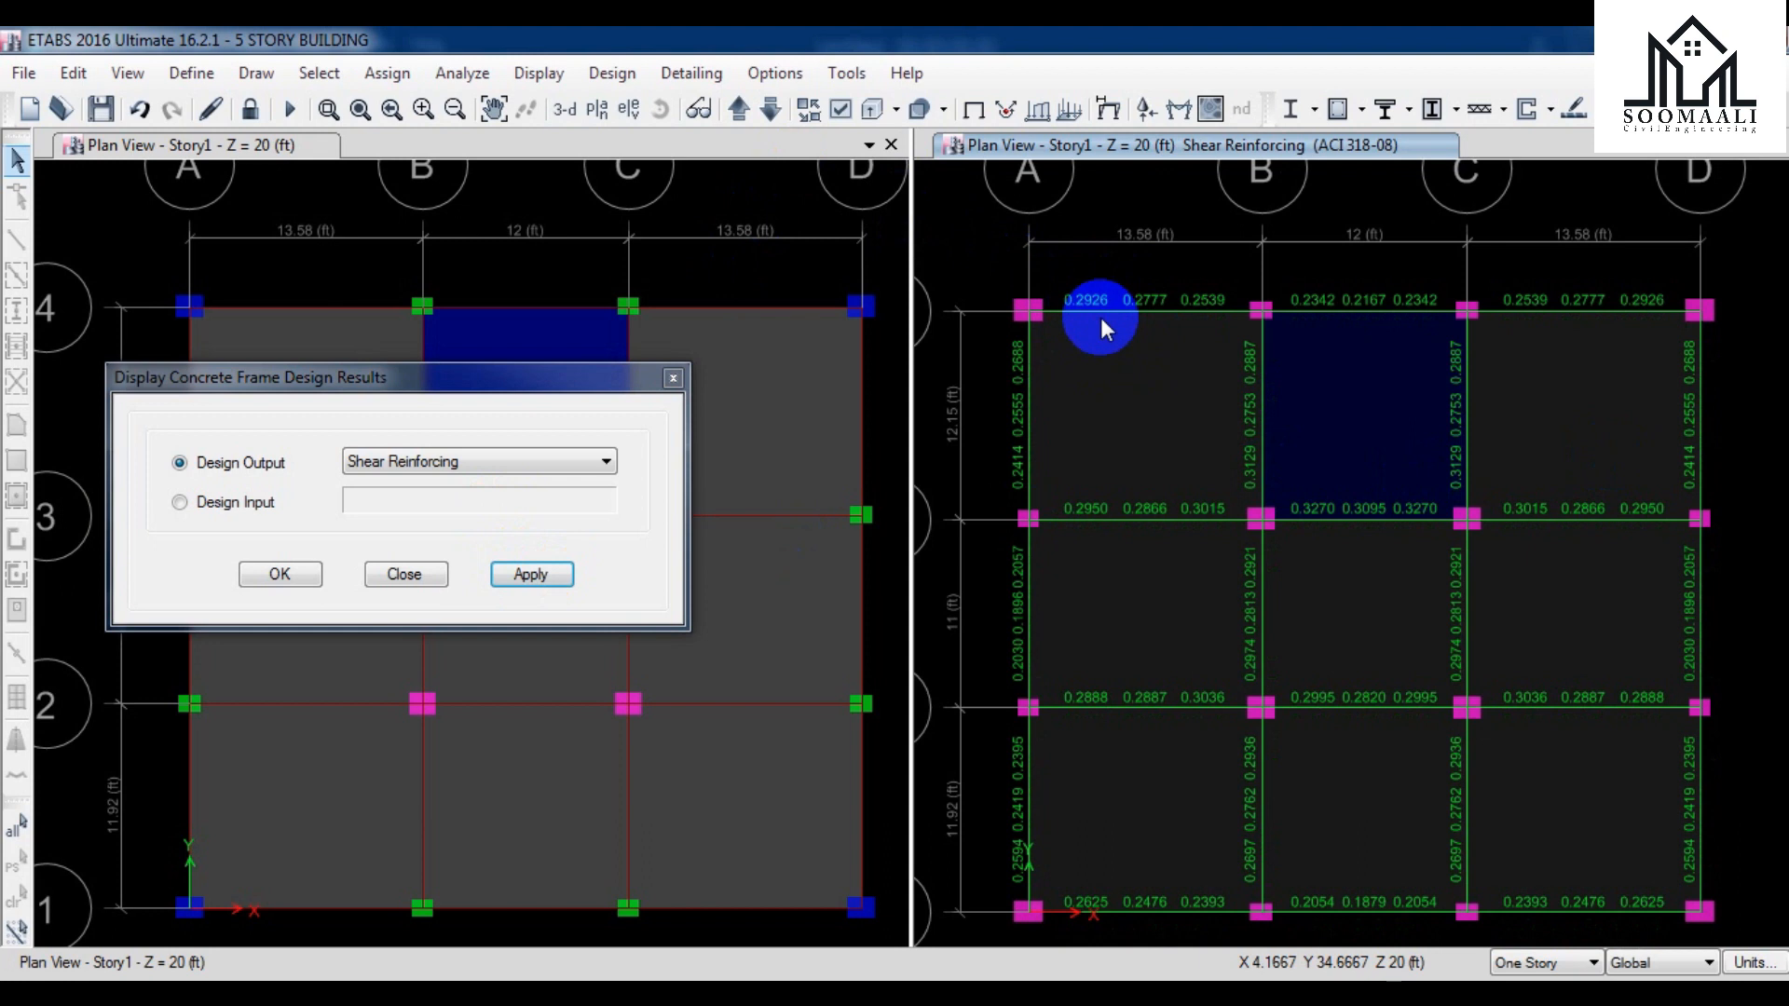
- Switch the Story1 design output back to Rebar Percentage
left_click(495, 466)
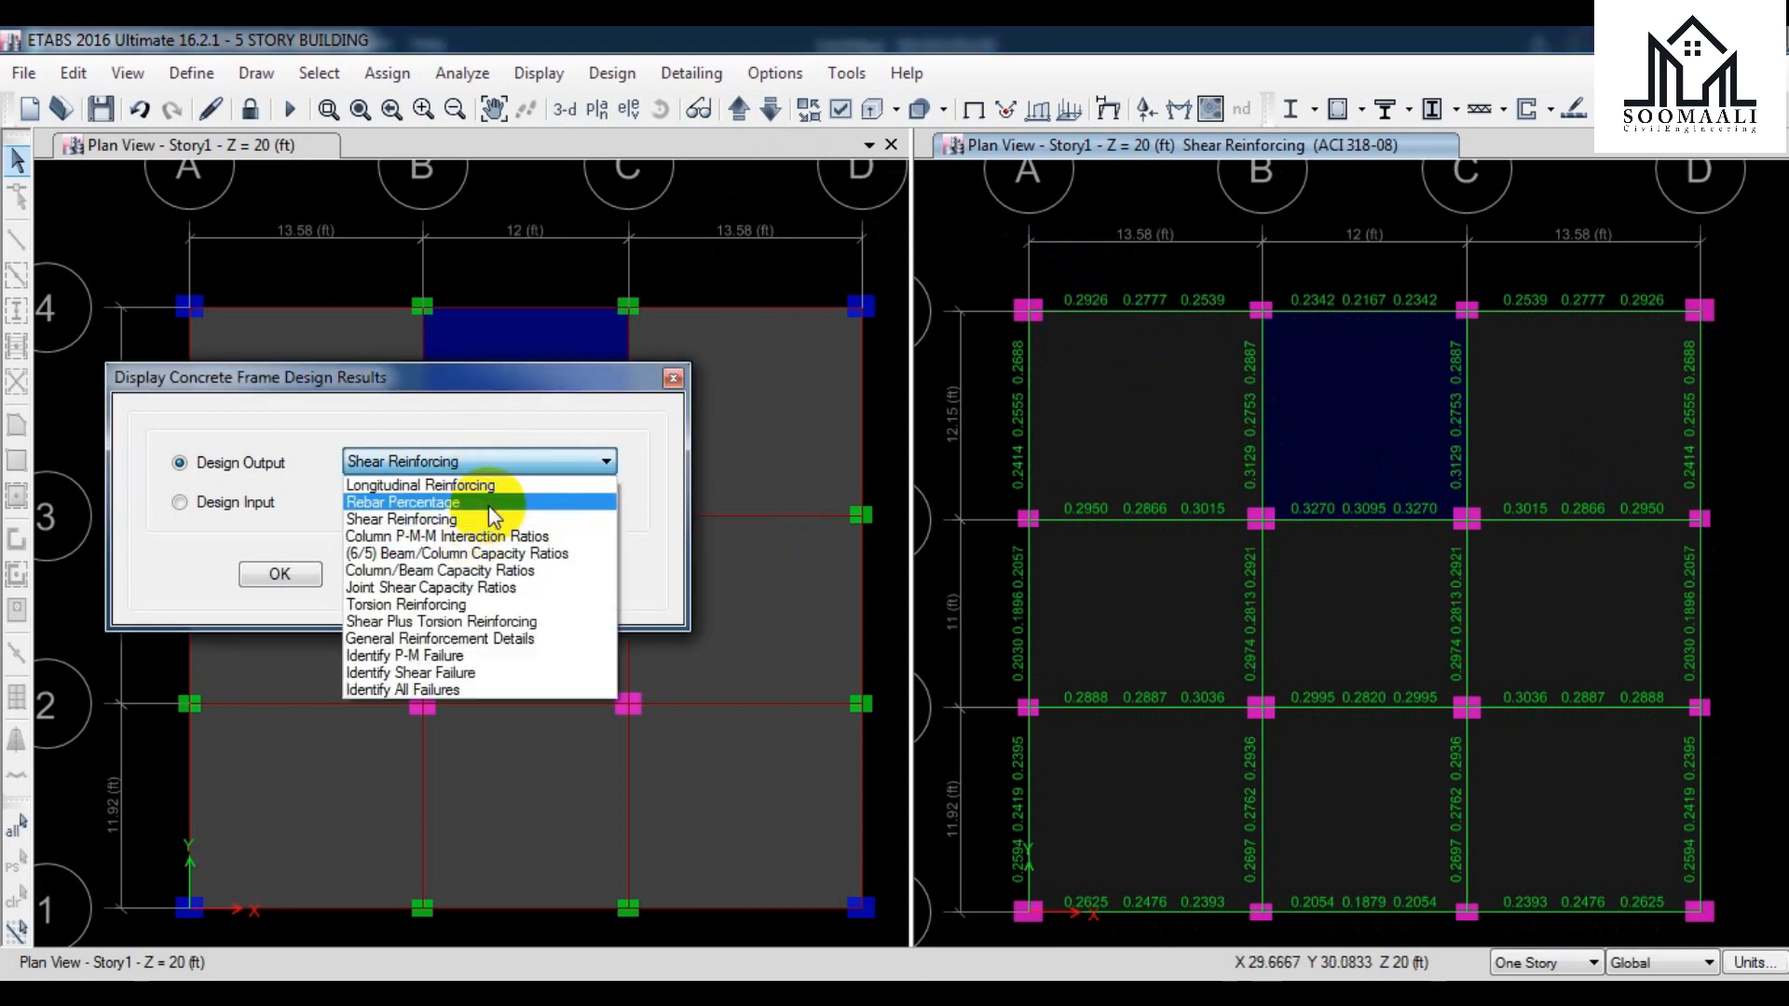
left_click(491, 504)
left_click(531, 572)
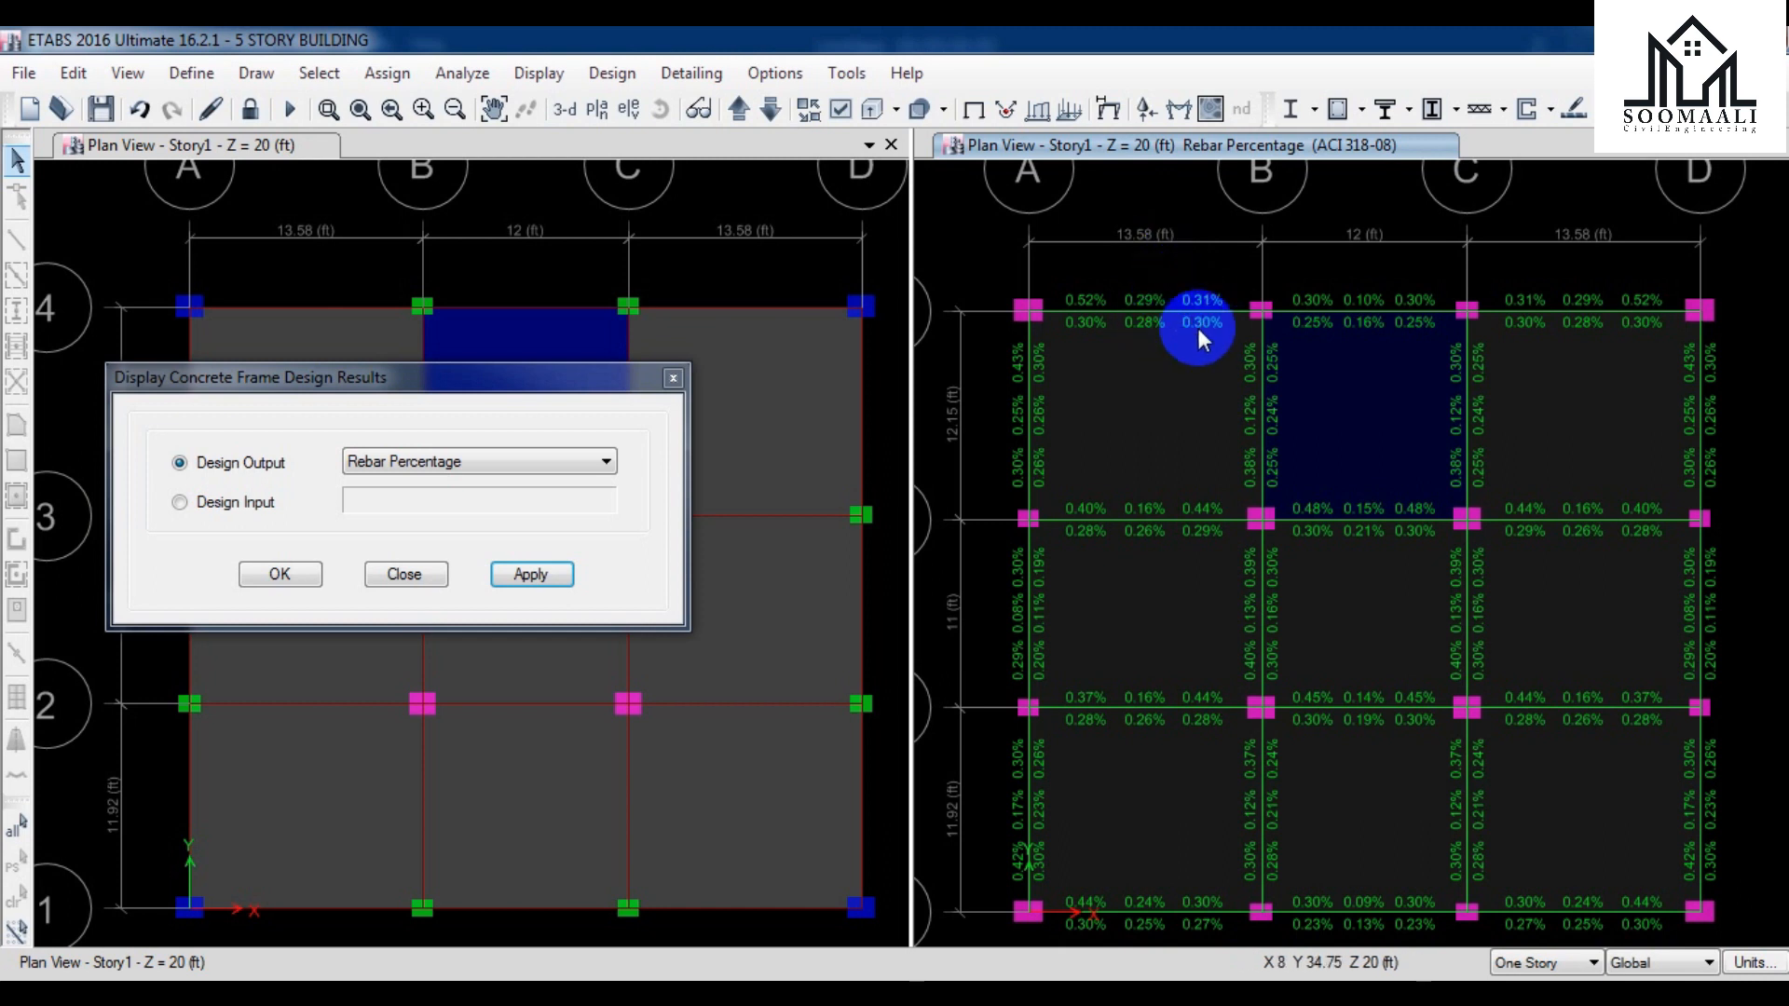
- Display the Longitudinal Reinforcing design output on the Story1 plan
left_click(552, 460)
left_click(466, 483)
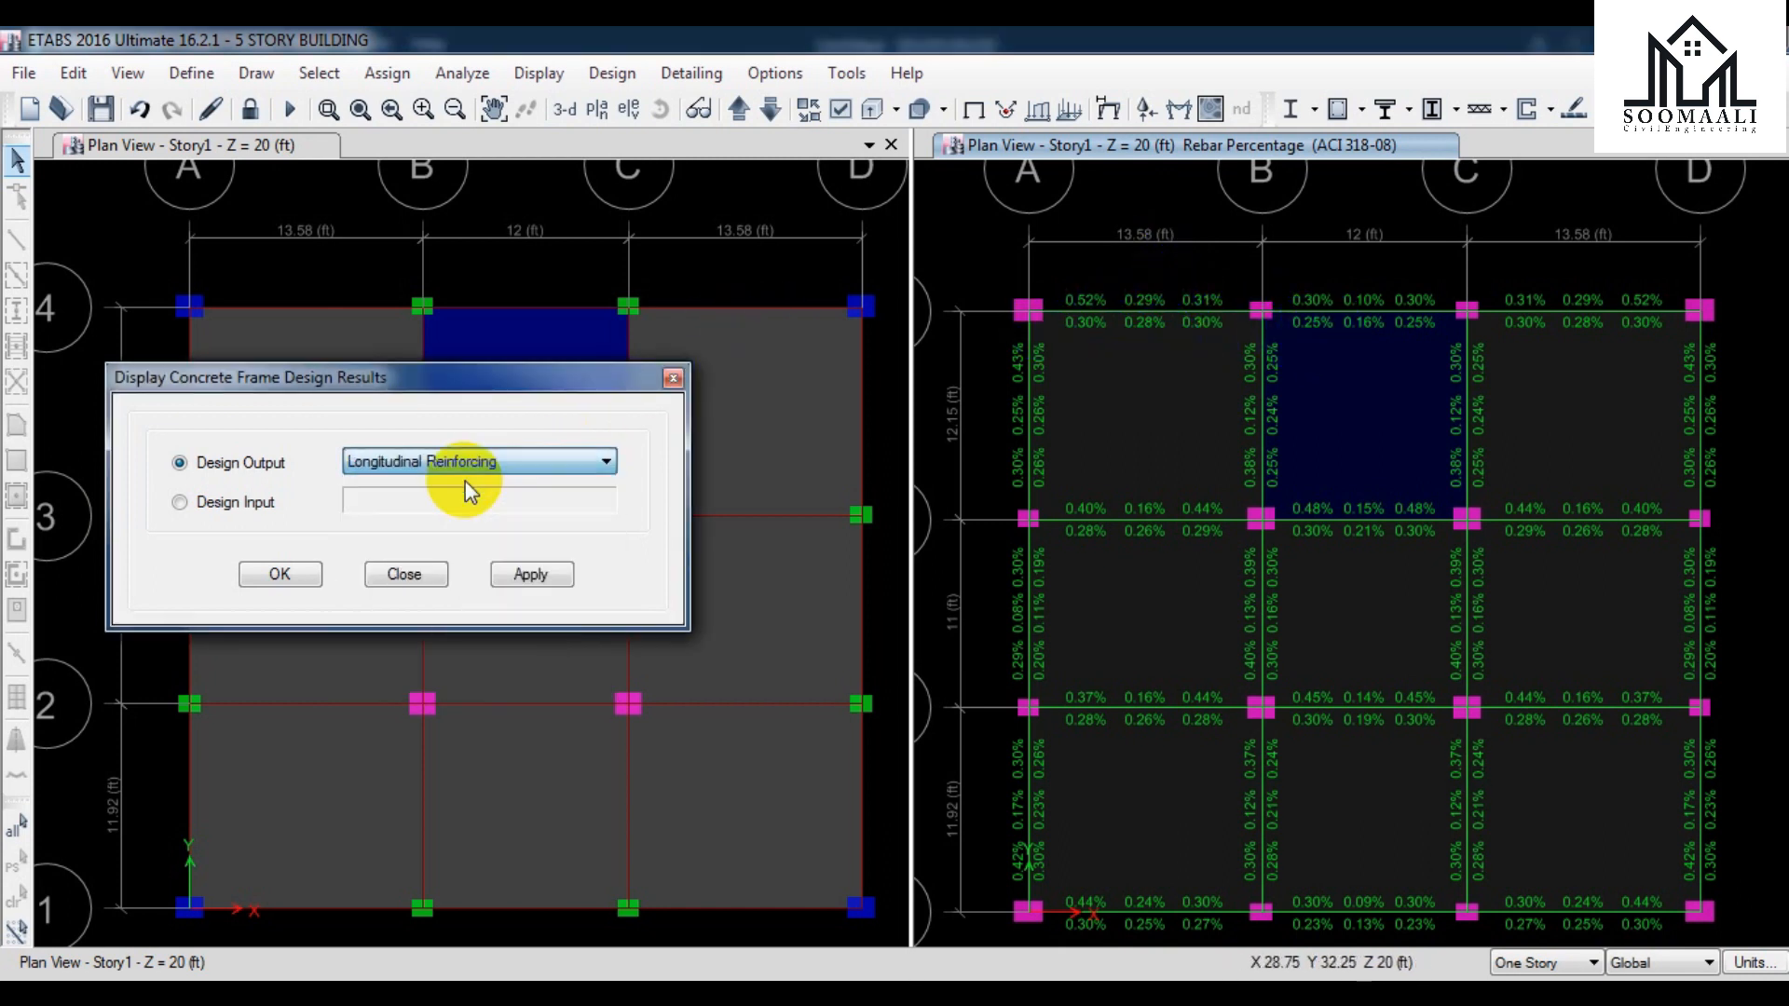
left_click(527, 580)
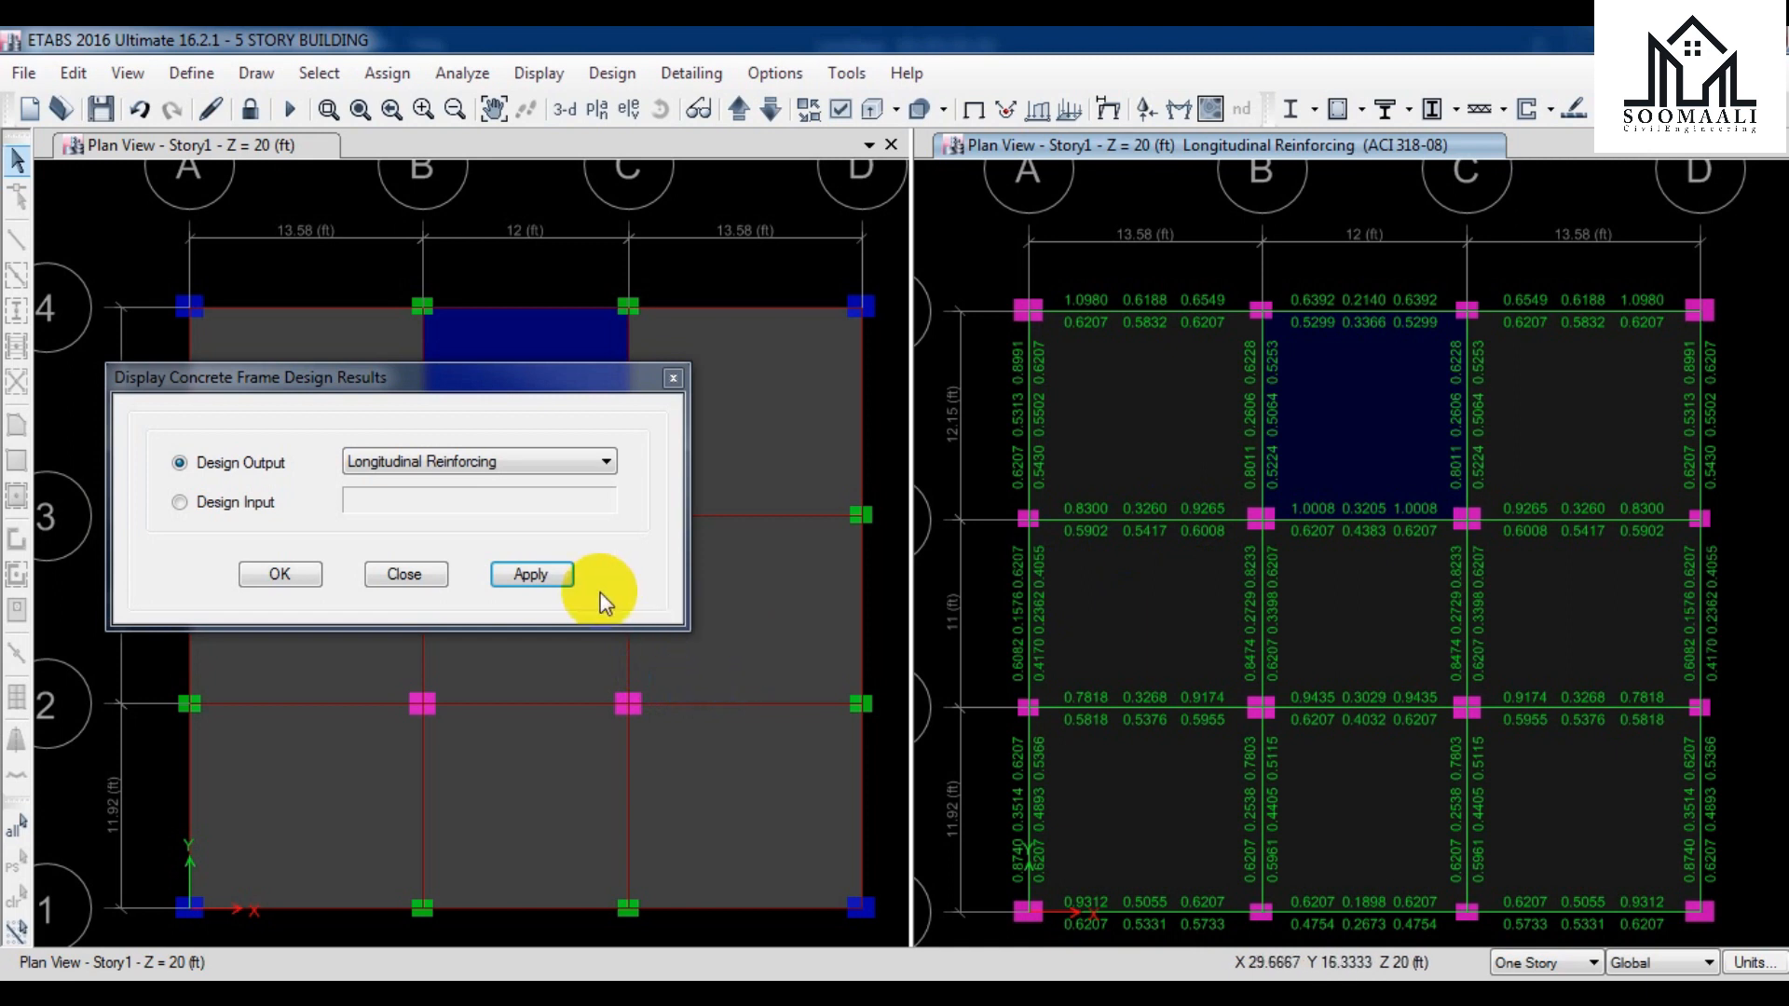
left_click(525, 578)
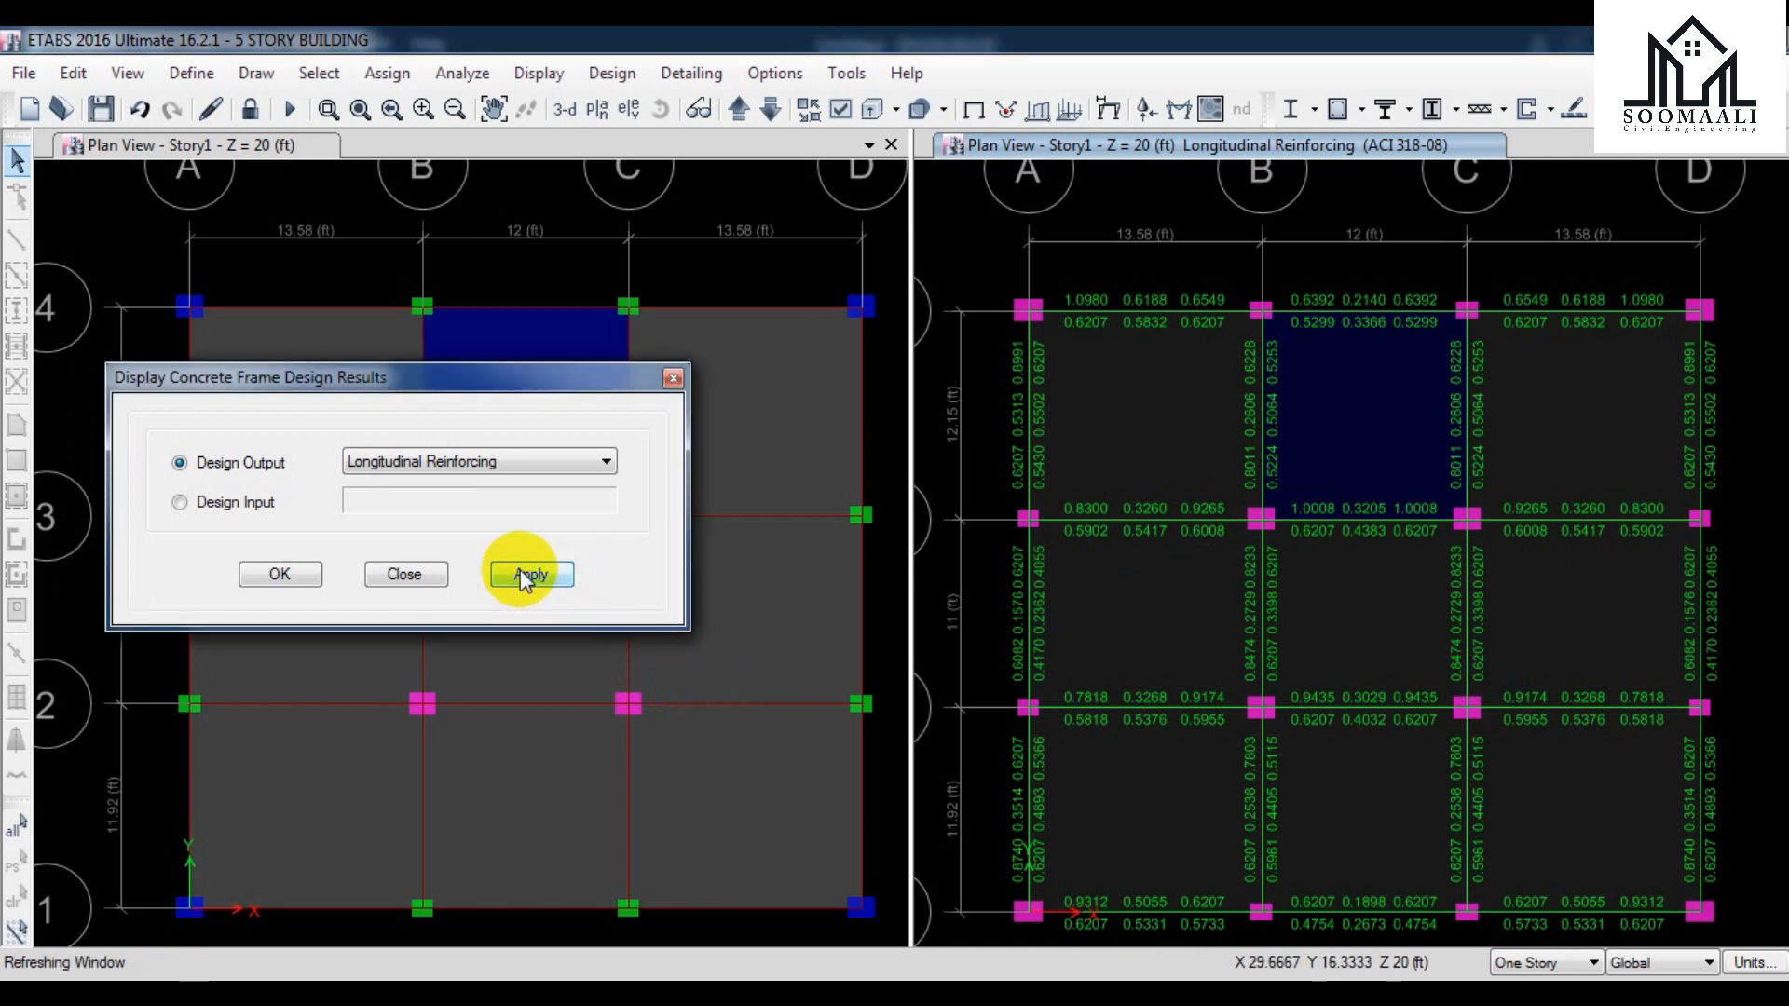
- Display the Column P-M-M Interaction Ratios design output on the Story1 plan and close the results dialog
mouse_move(736, 147)
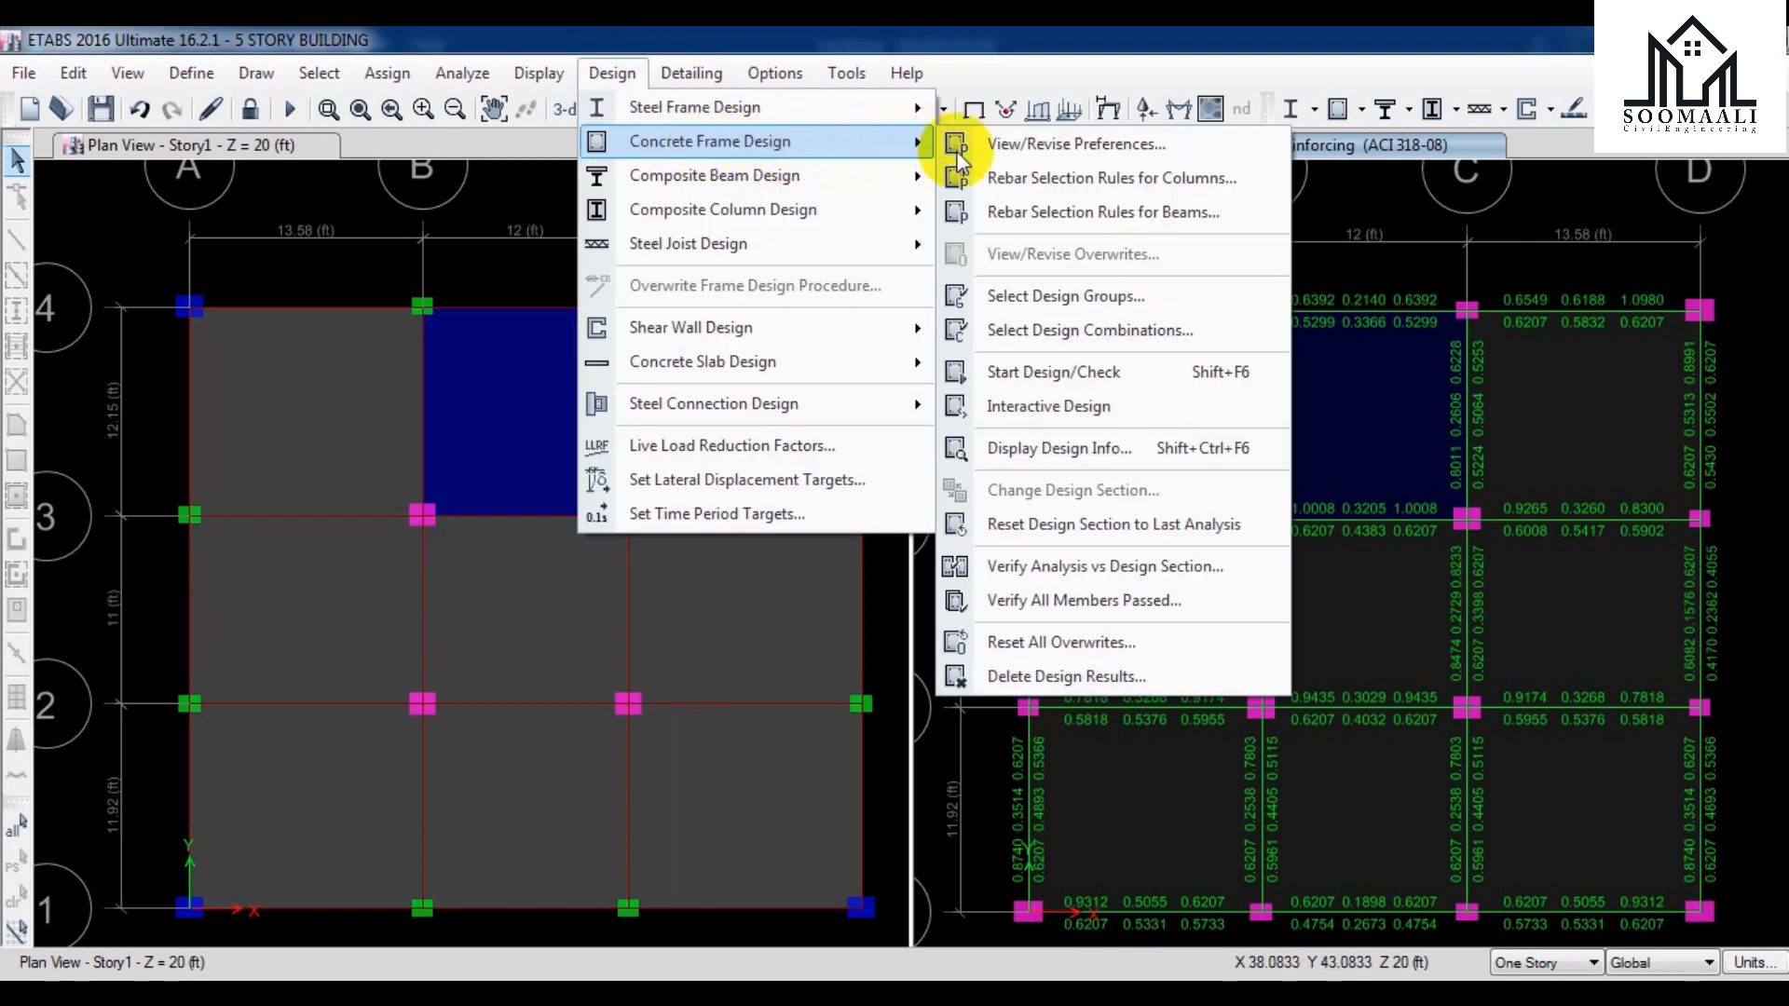
left_click(1104, 455)
left_click(551, 463)
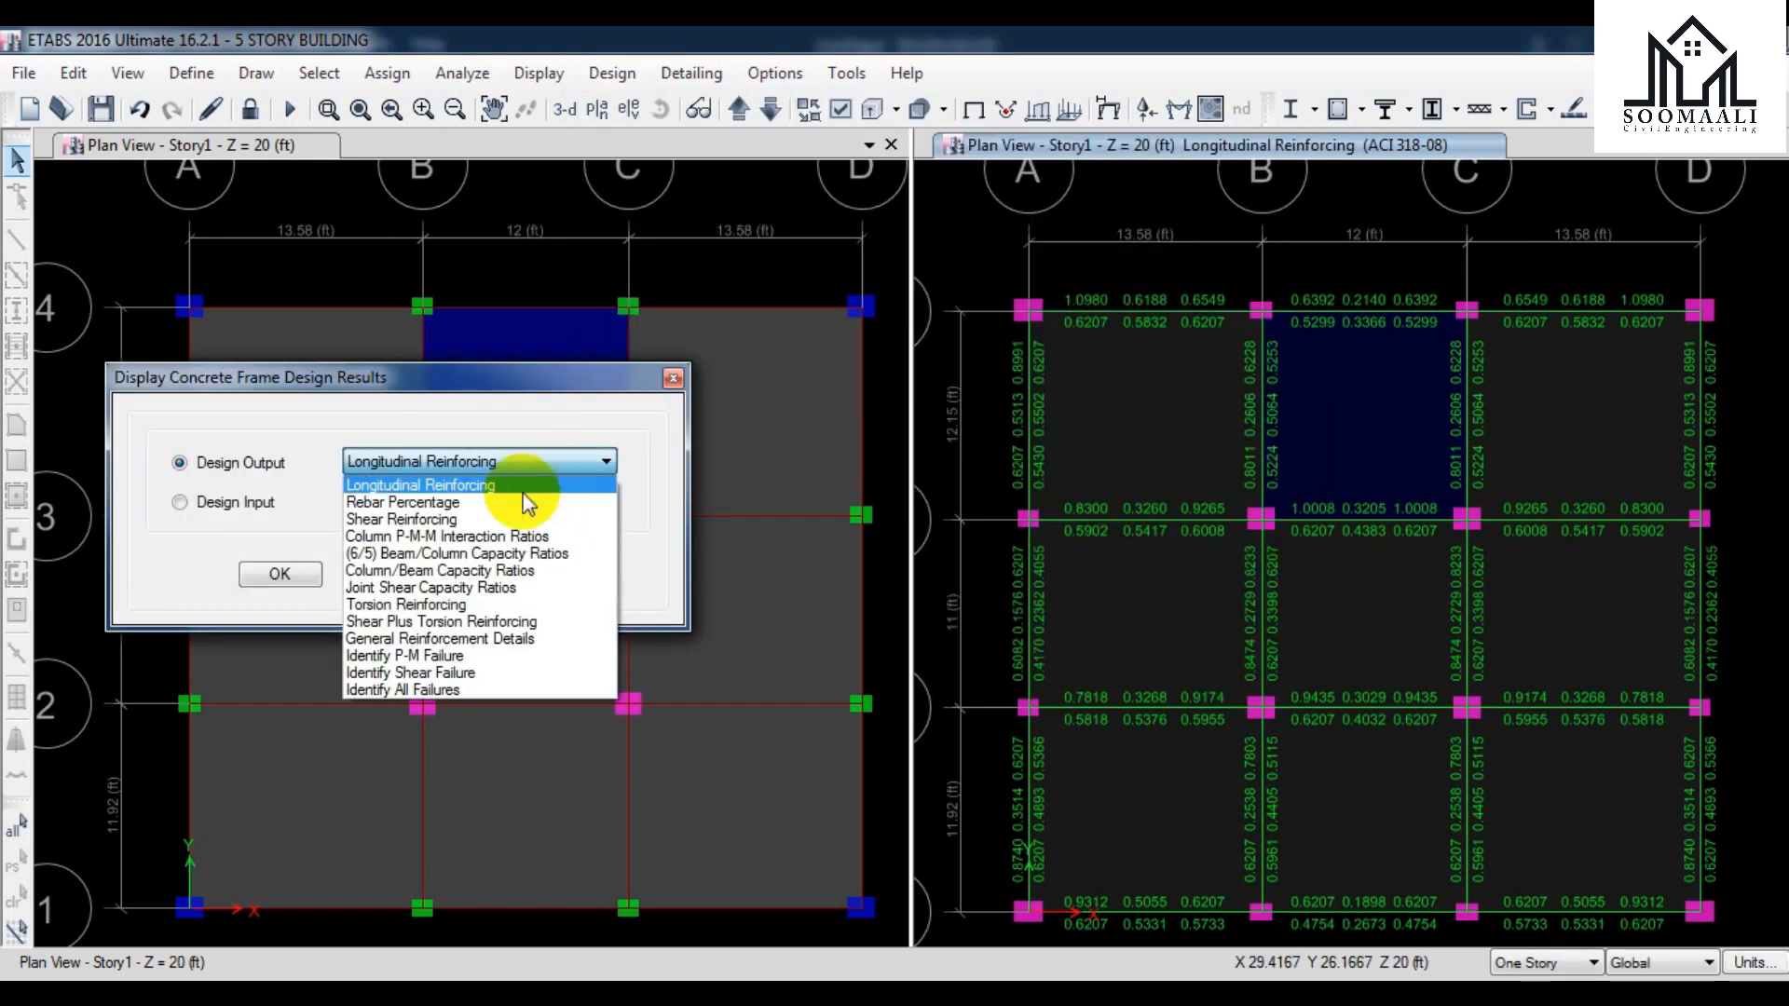
left_click(509, 537)
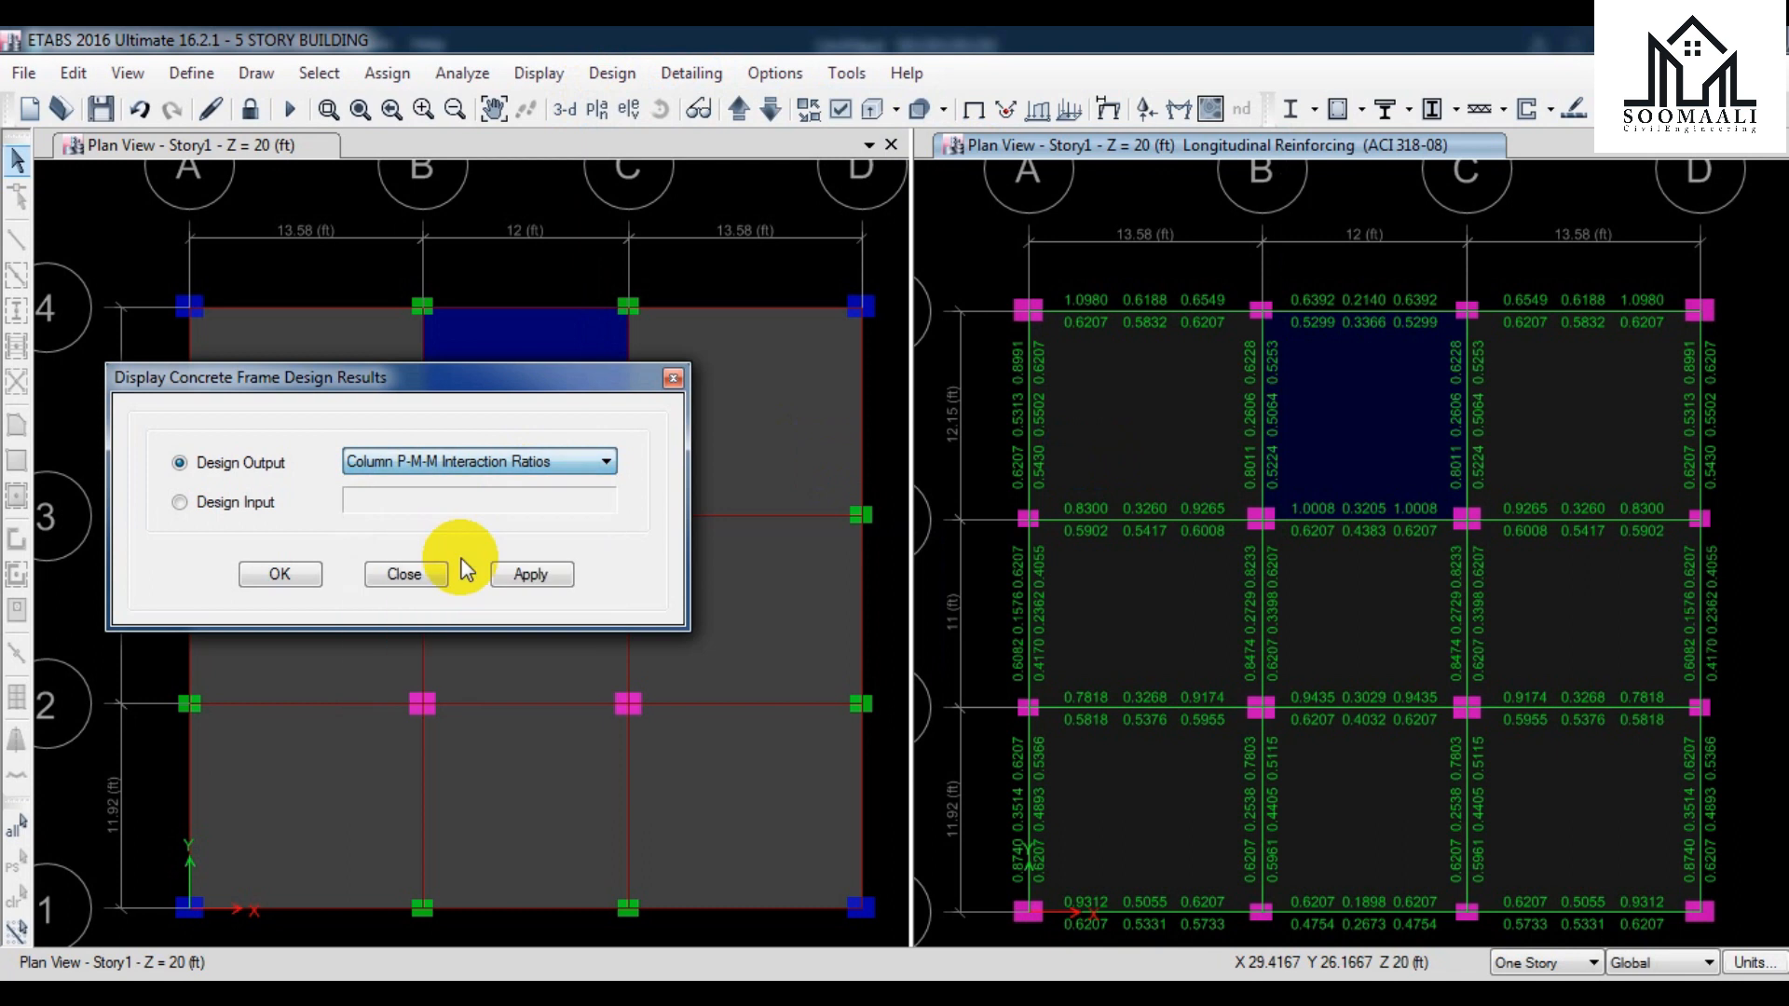
left_click(541, 573)
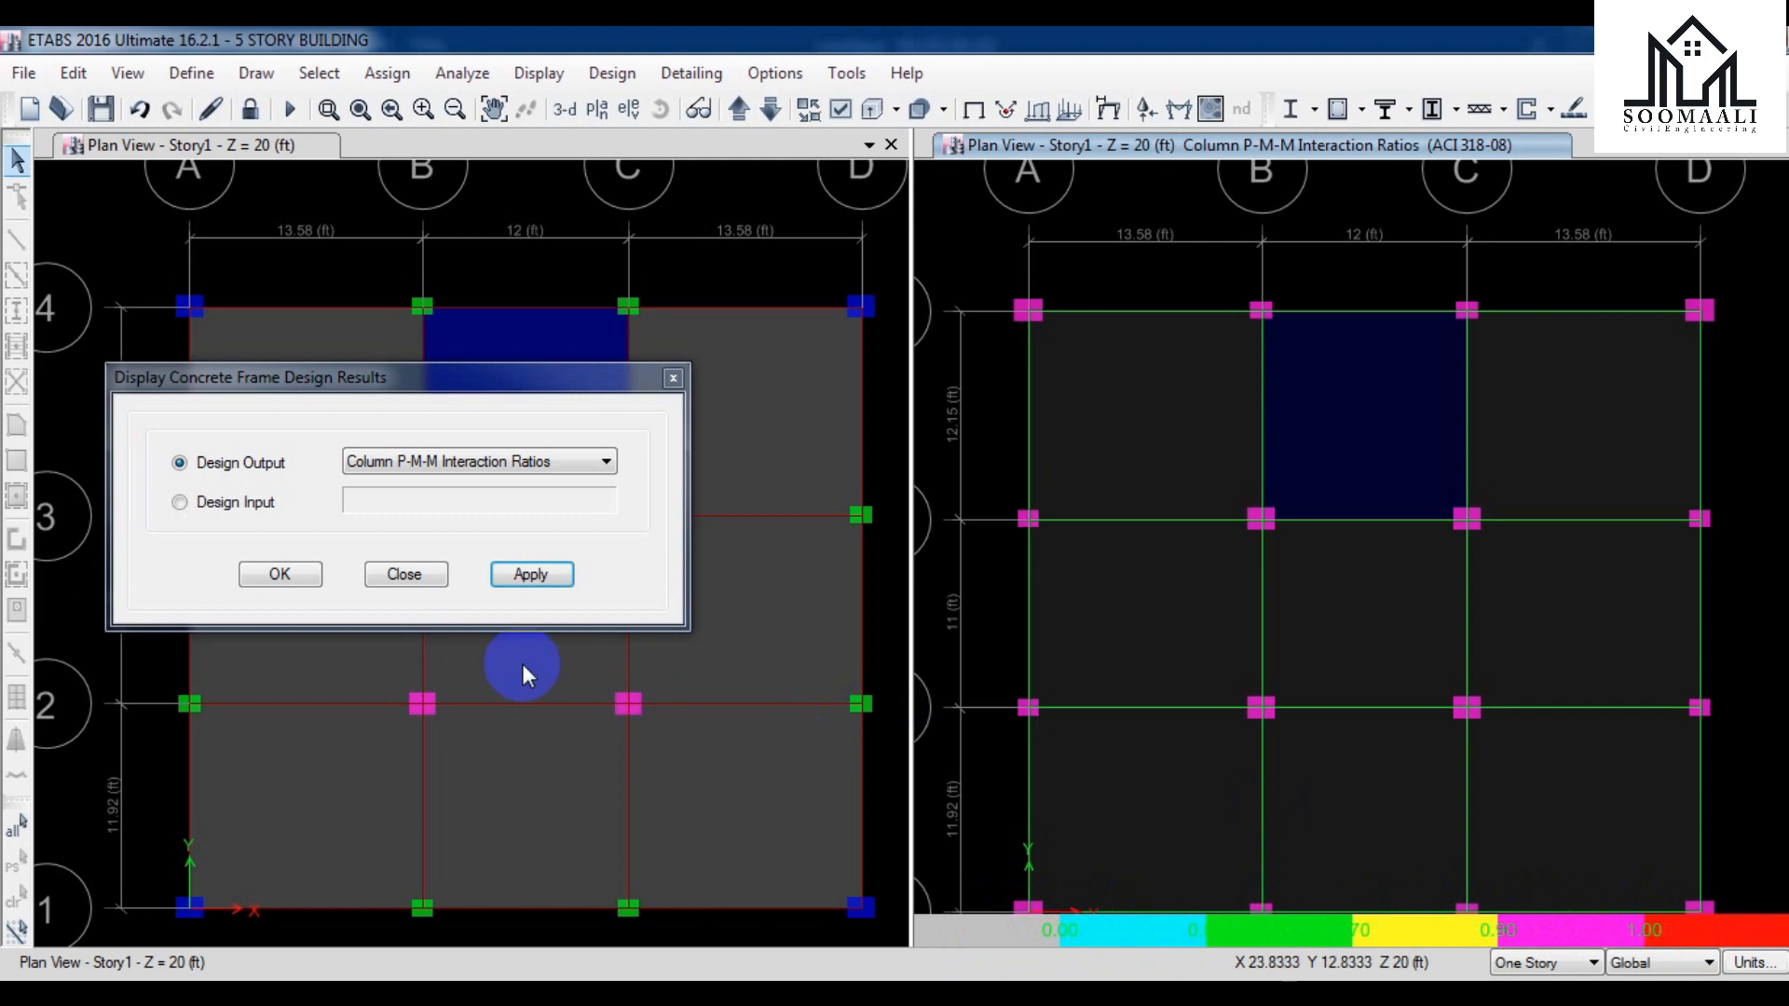
left_click(511, 574)
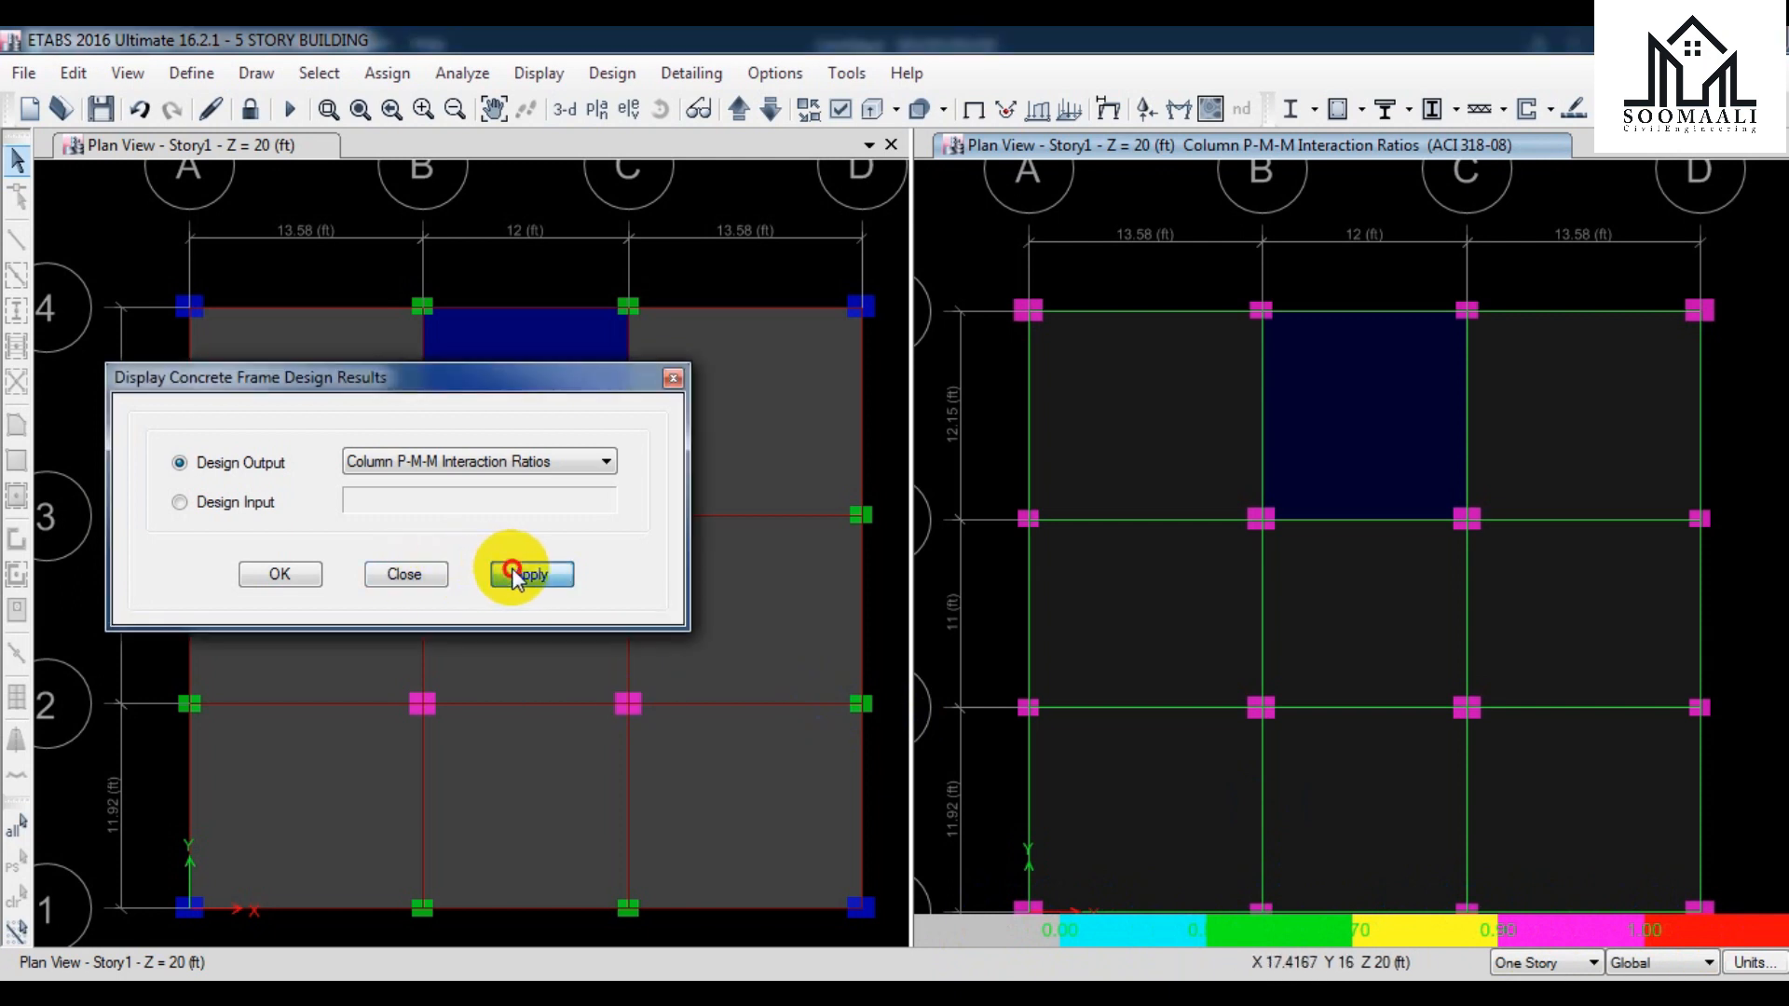
left_click(264, 587)
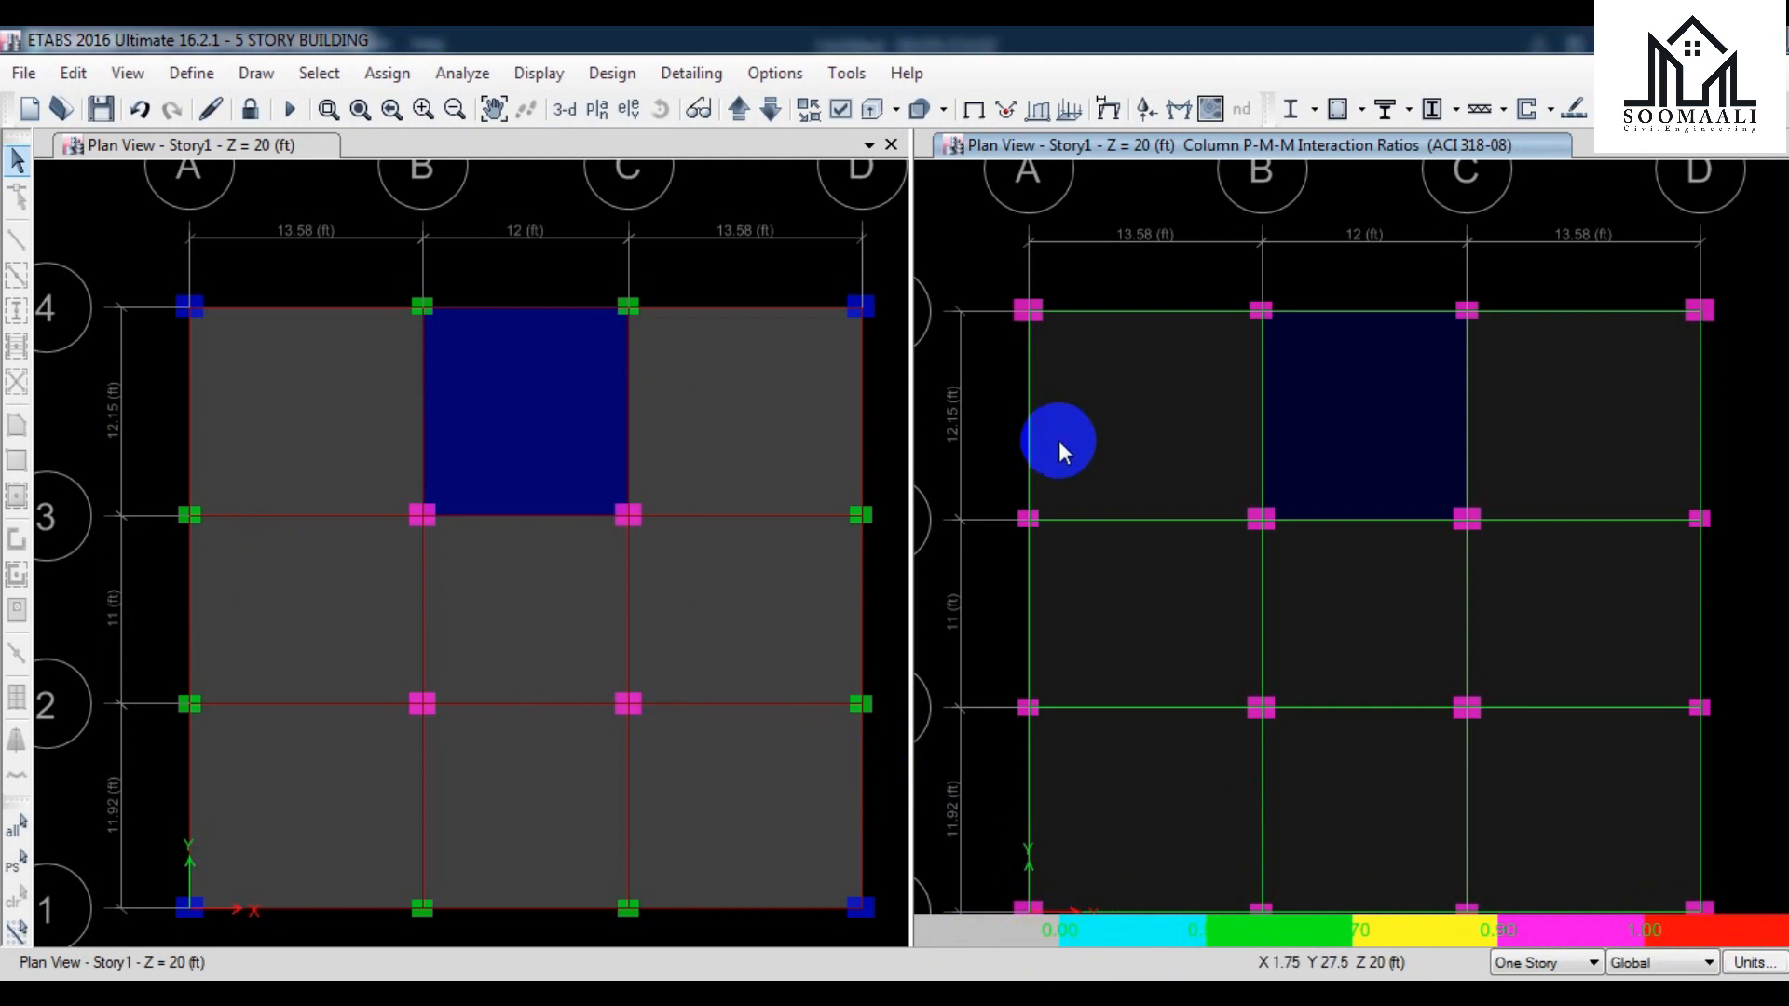
- Open the design information for the Story1 beam on grid 4 between A and B and examine its Summary report
left_click(1166, 311)
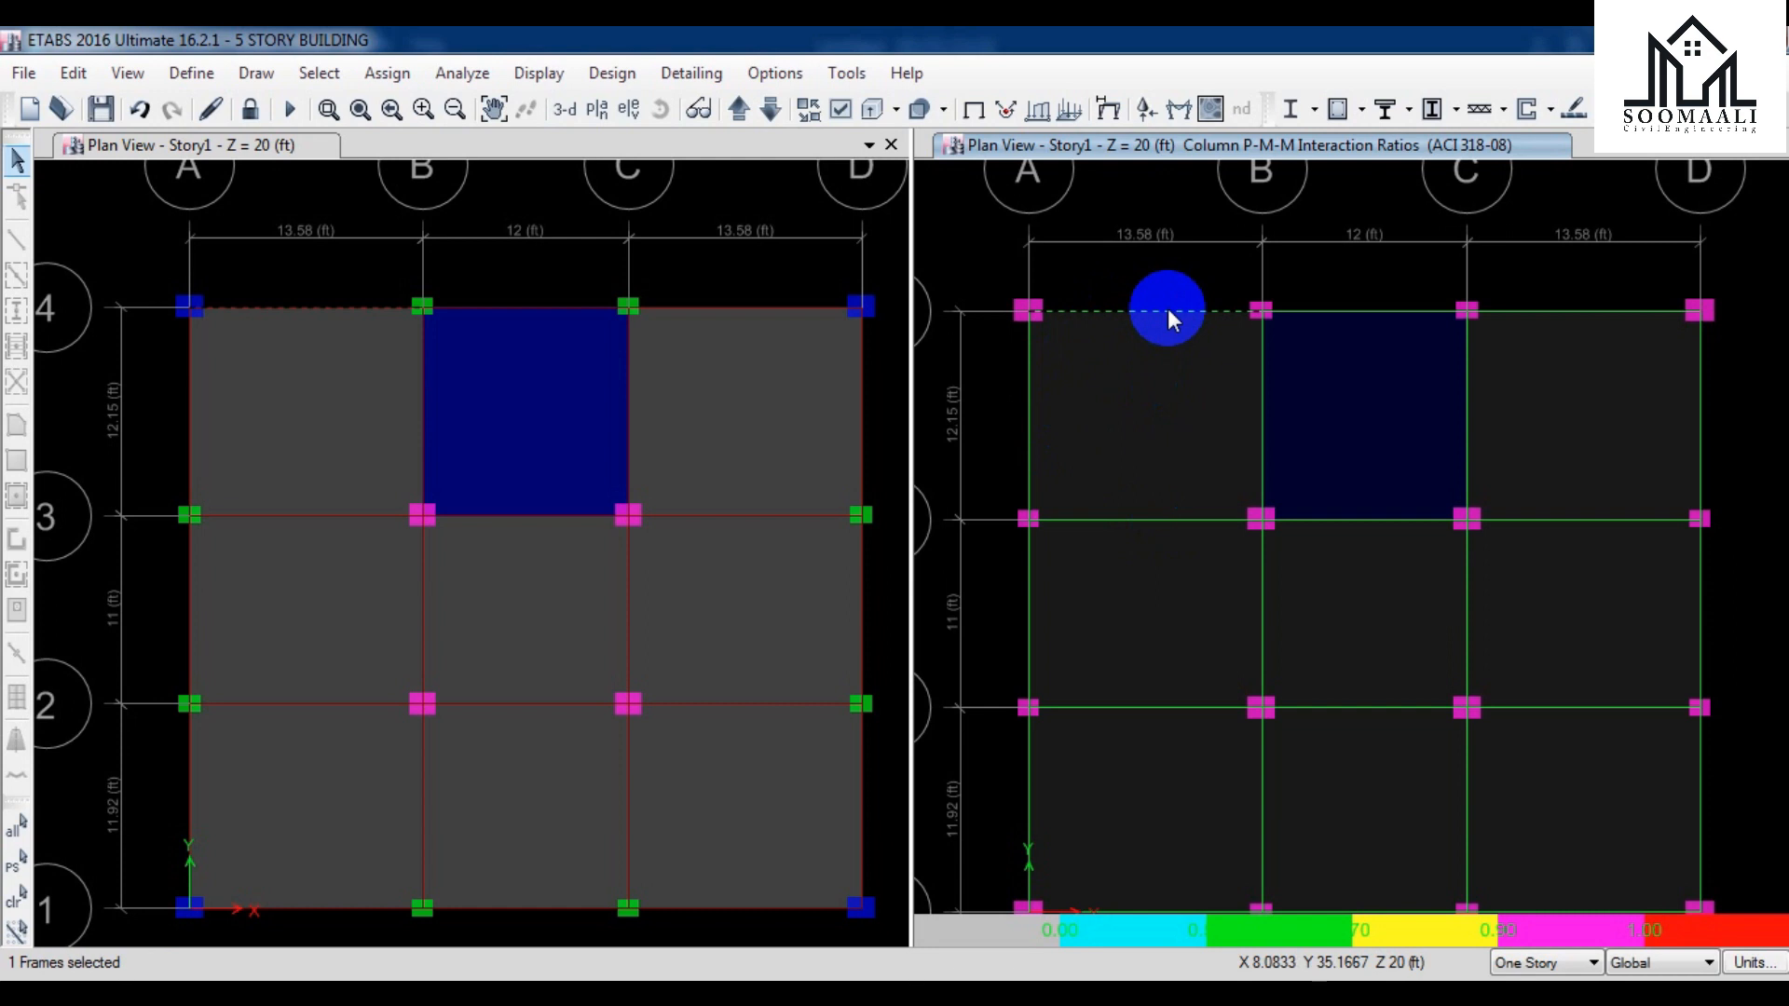
right_click(1167, 310)
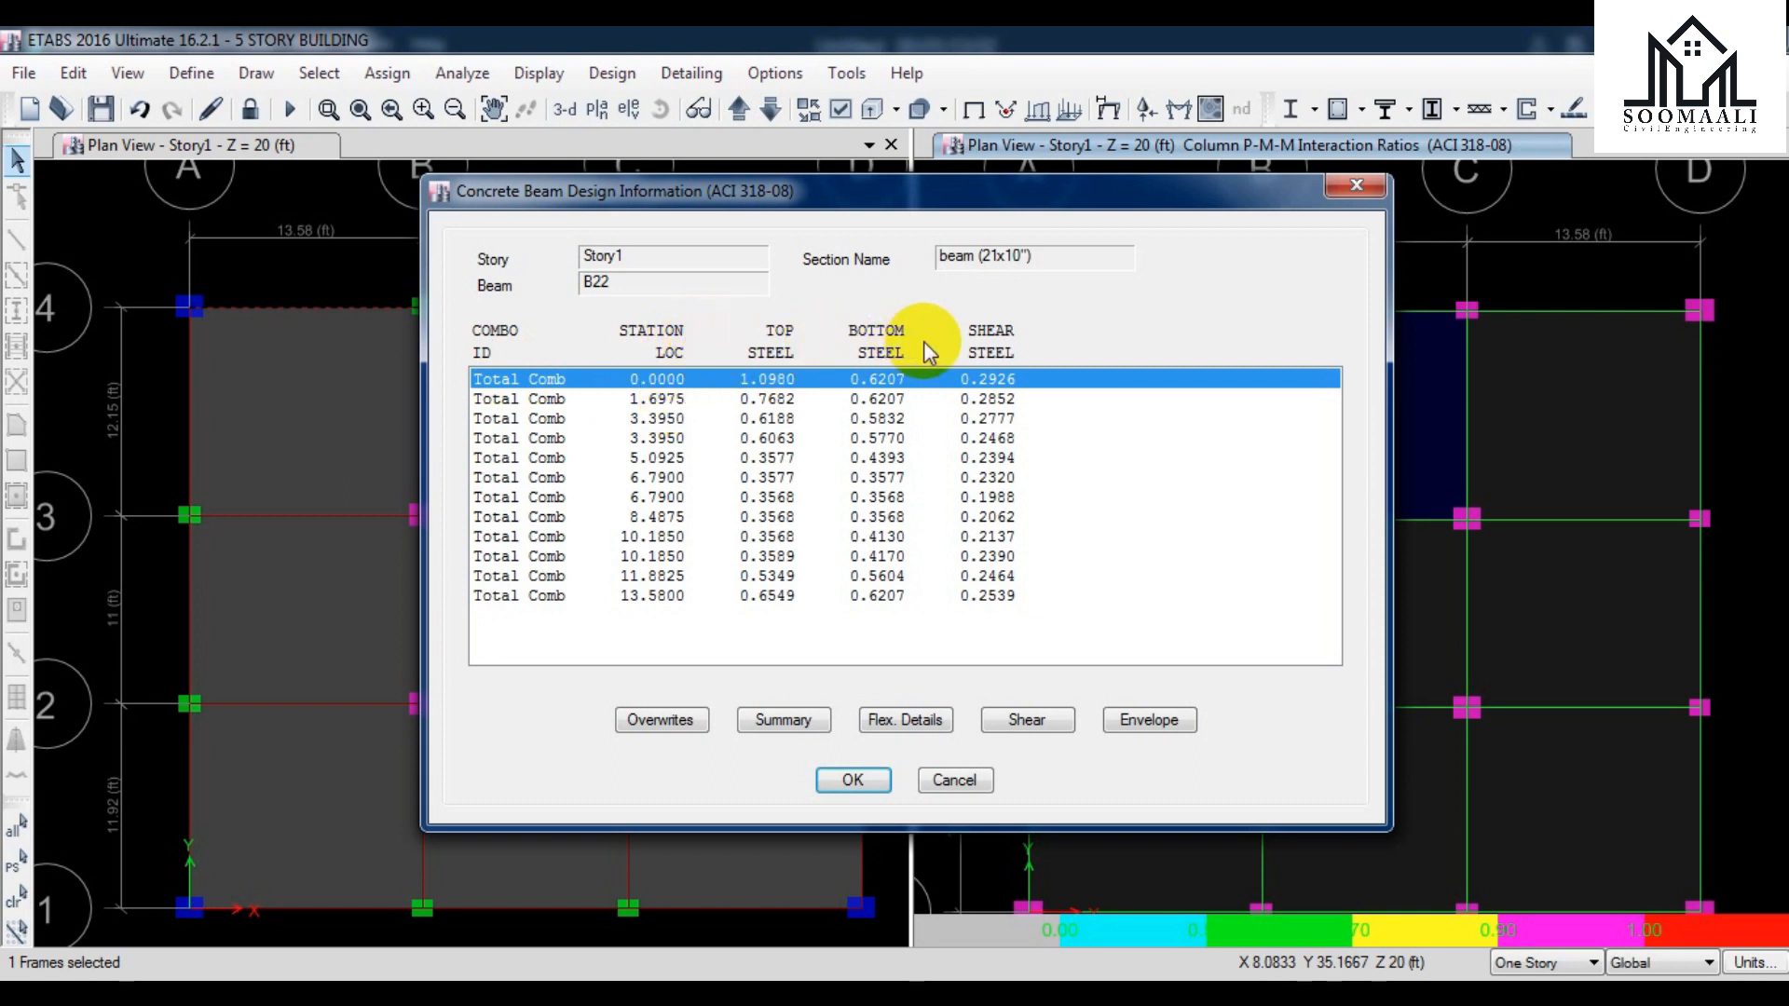
left_click(749, 717)
scroll(908, 543, "down", 4)
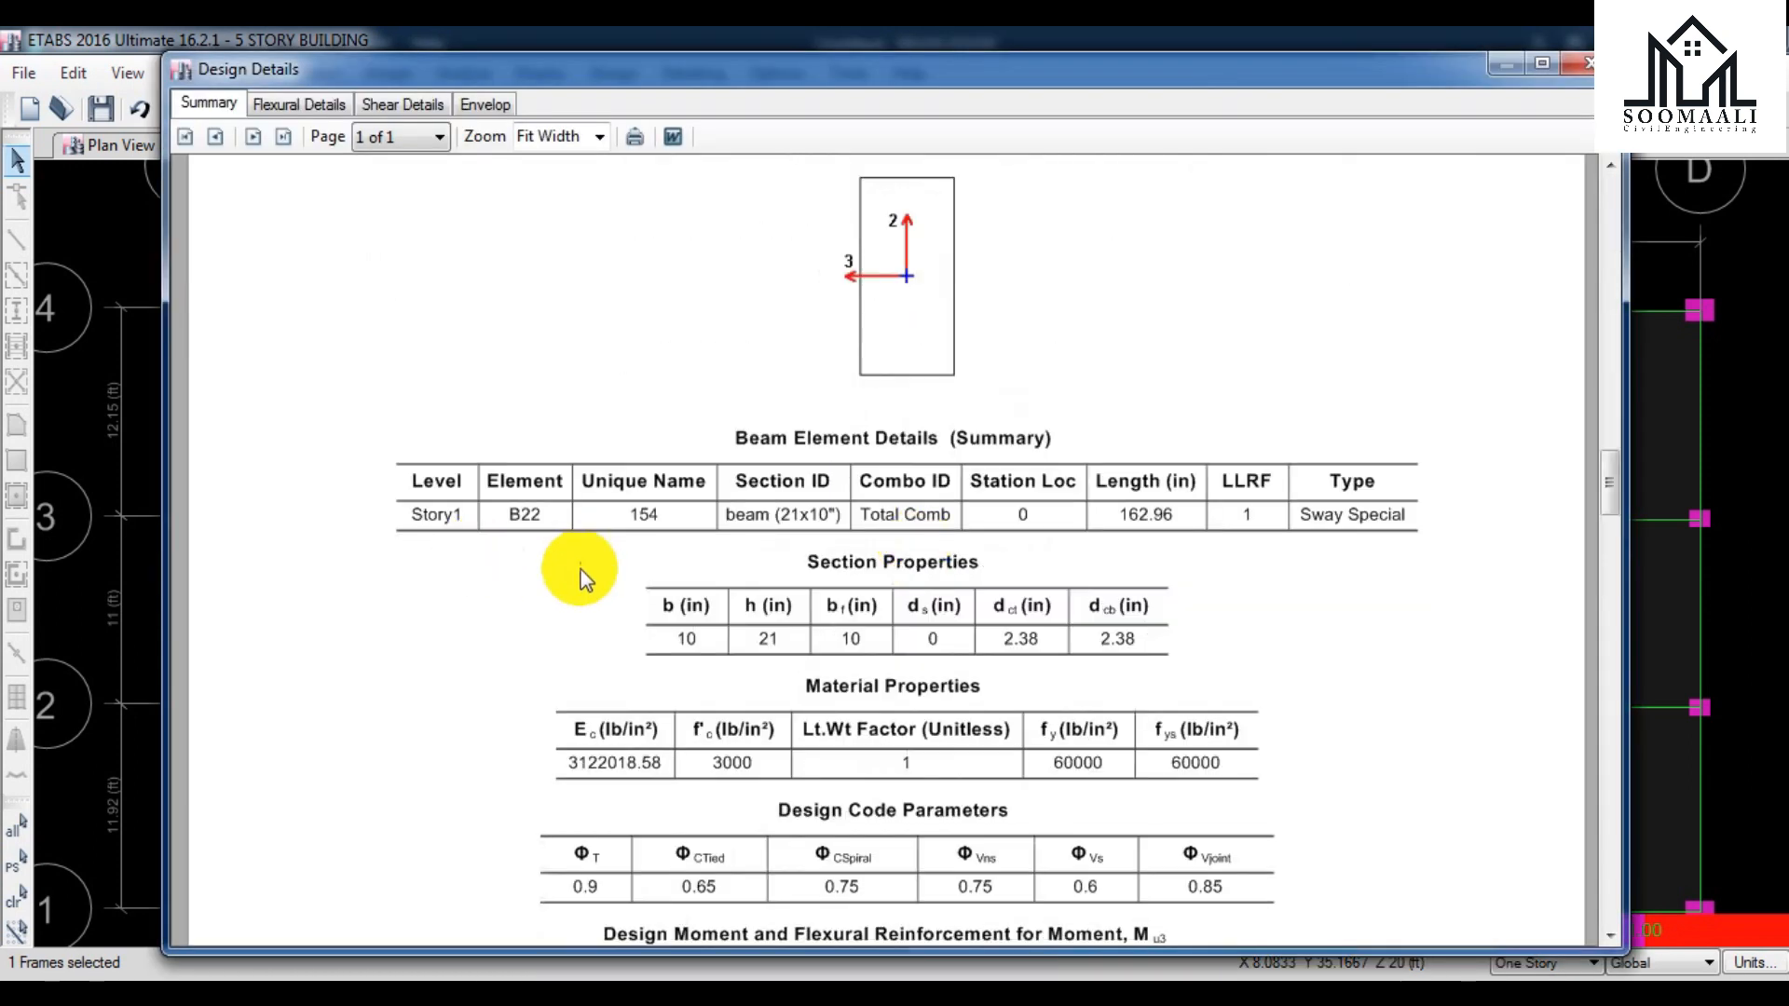
scroll(791, 573, "down", 1)
scroll(1054, 589, "down", 1)
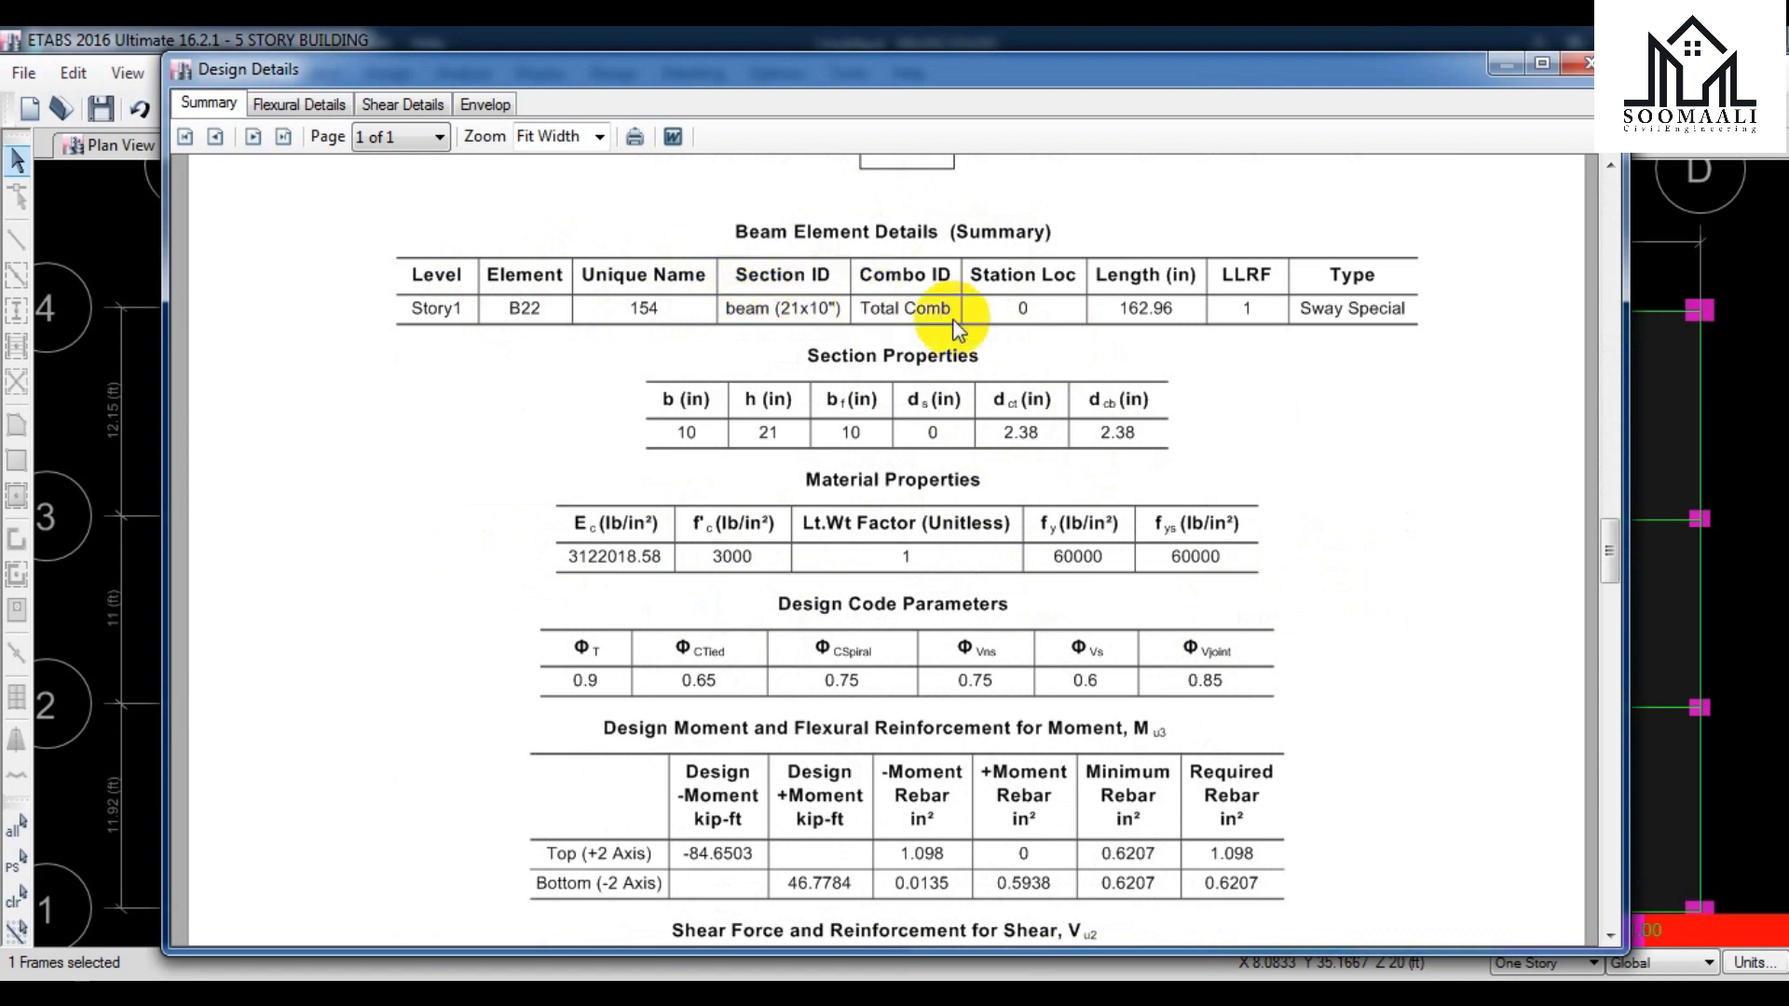
scroll(999, 359, "down", 1)
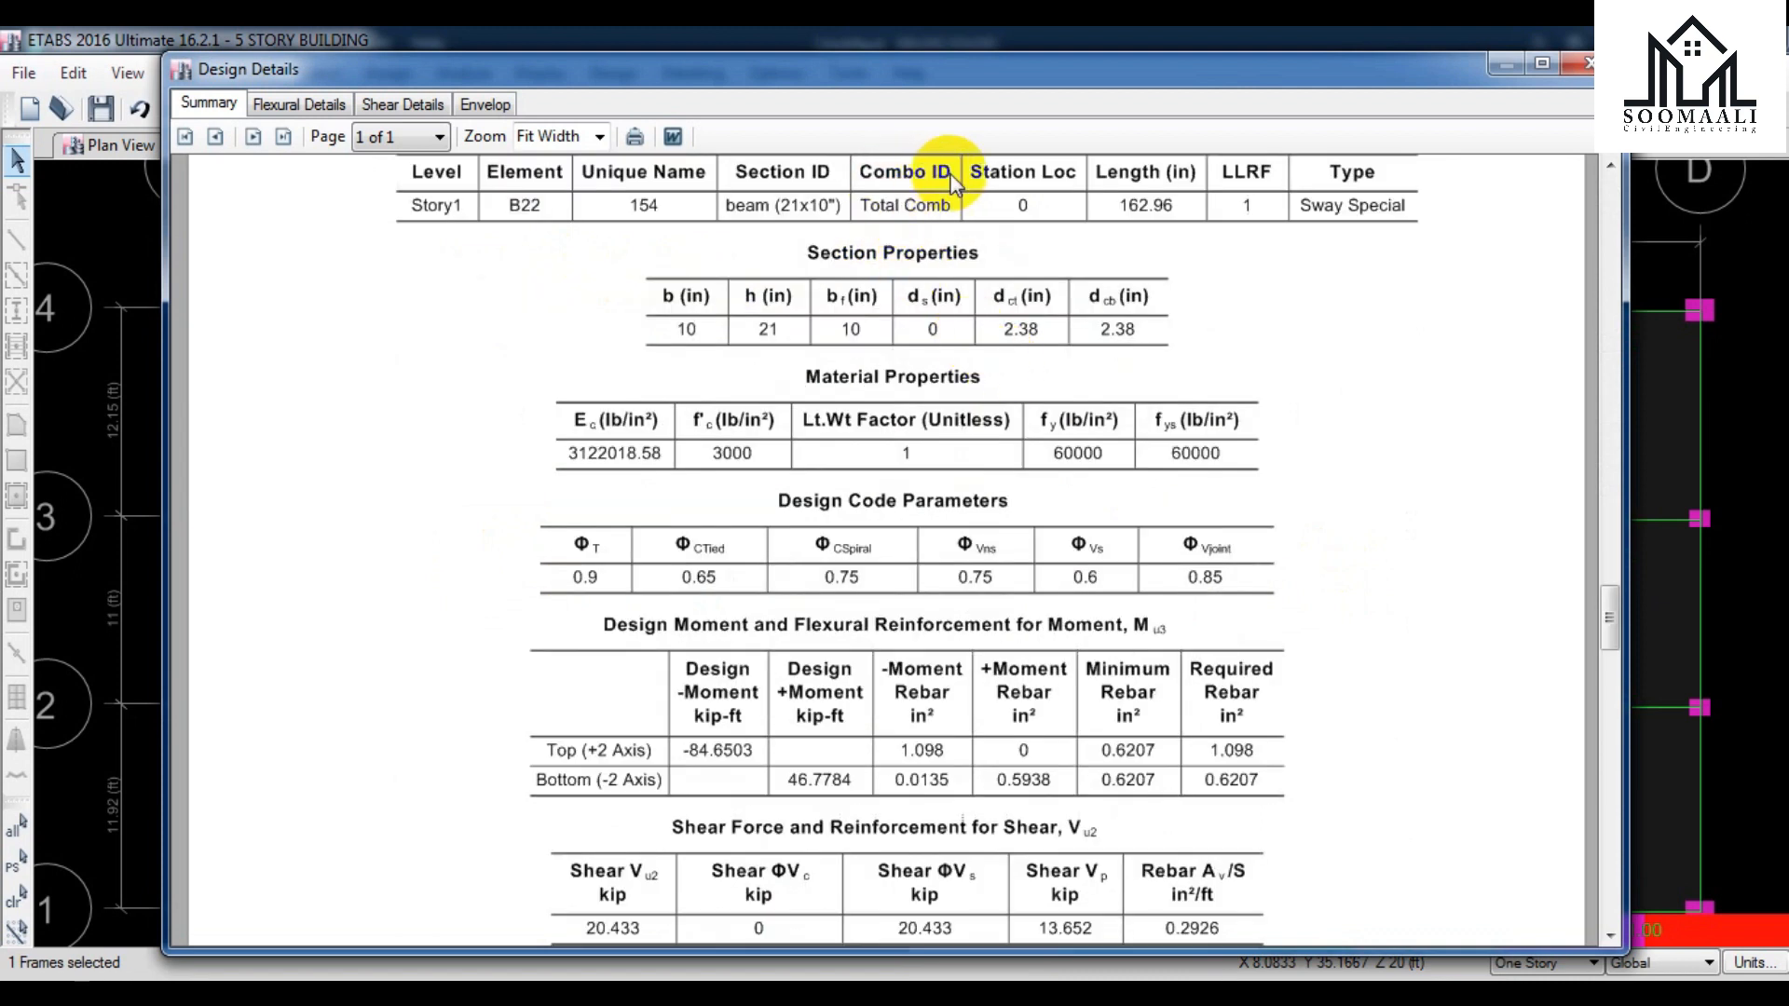
scroll(978, 270, "down", 1)
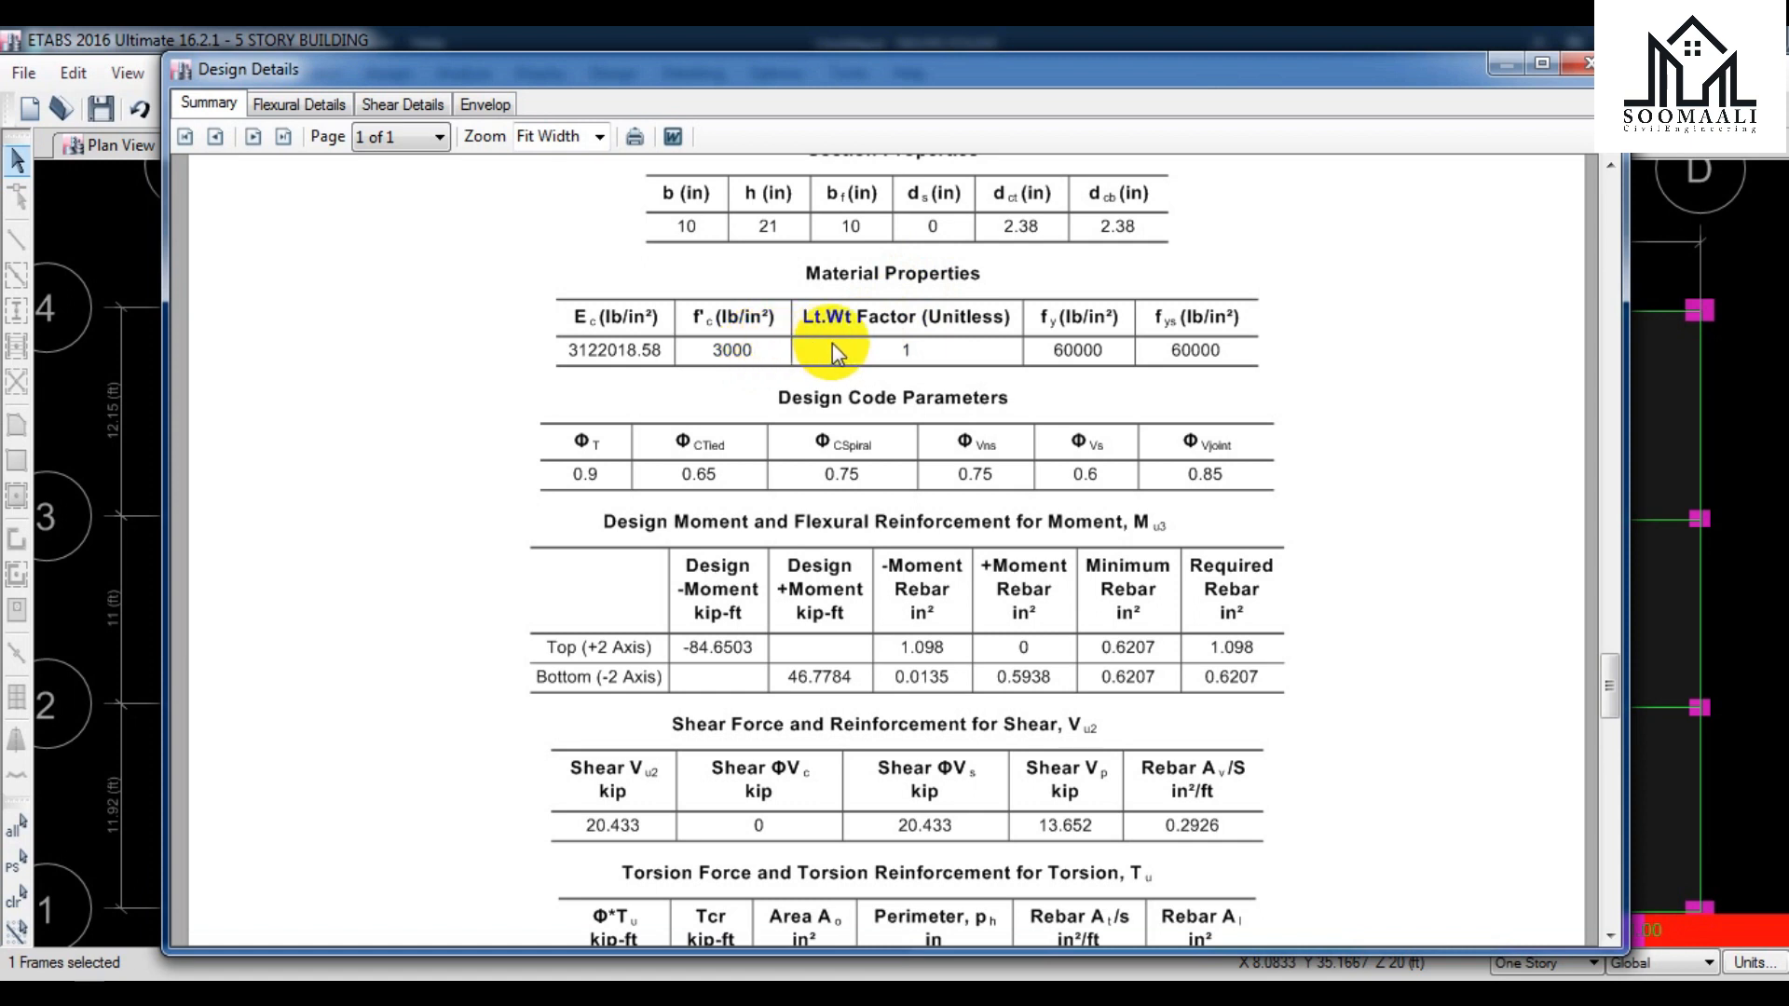
scroll(941, 343, "down", 2)
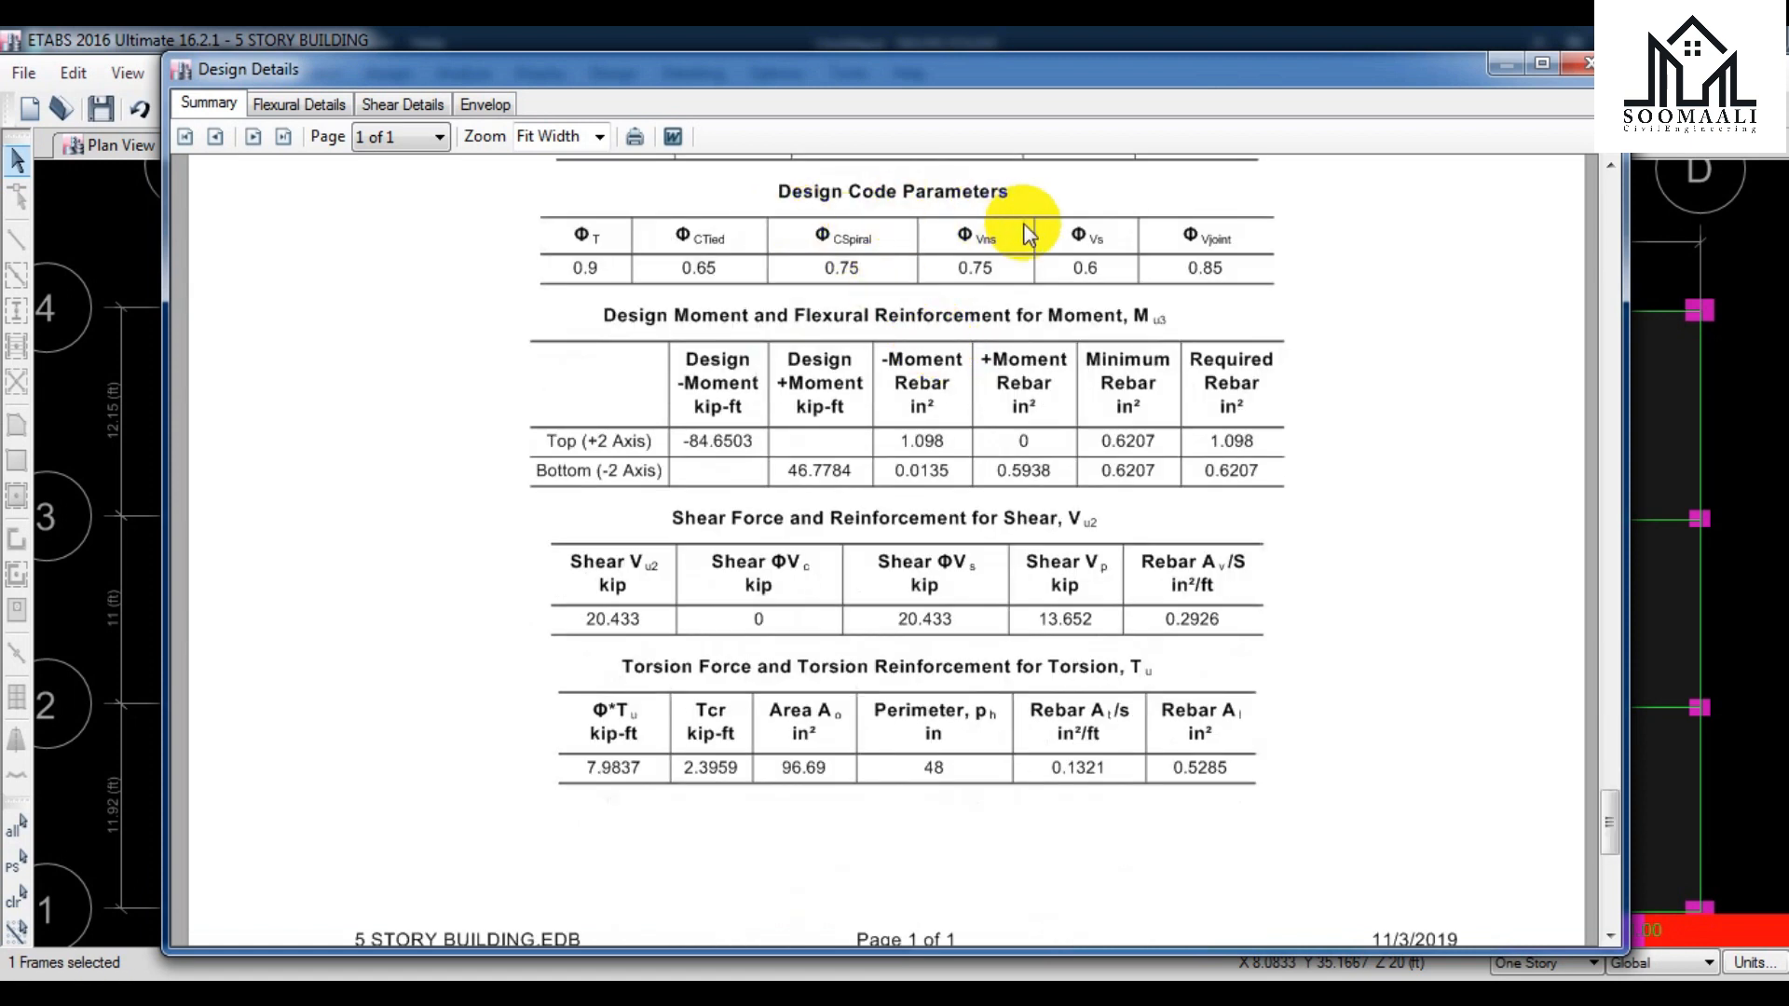
scroll(975, 290, "down", 1)
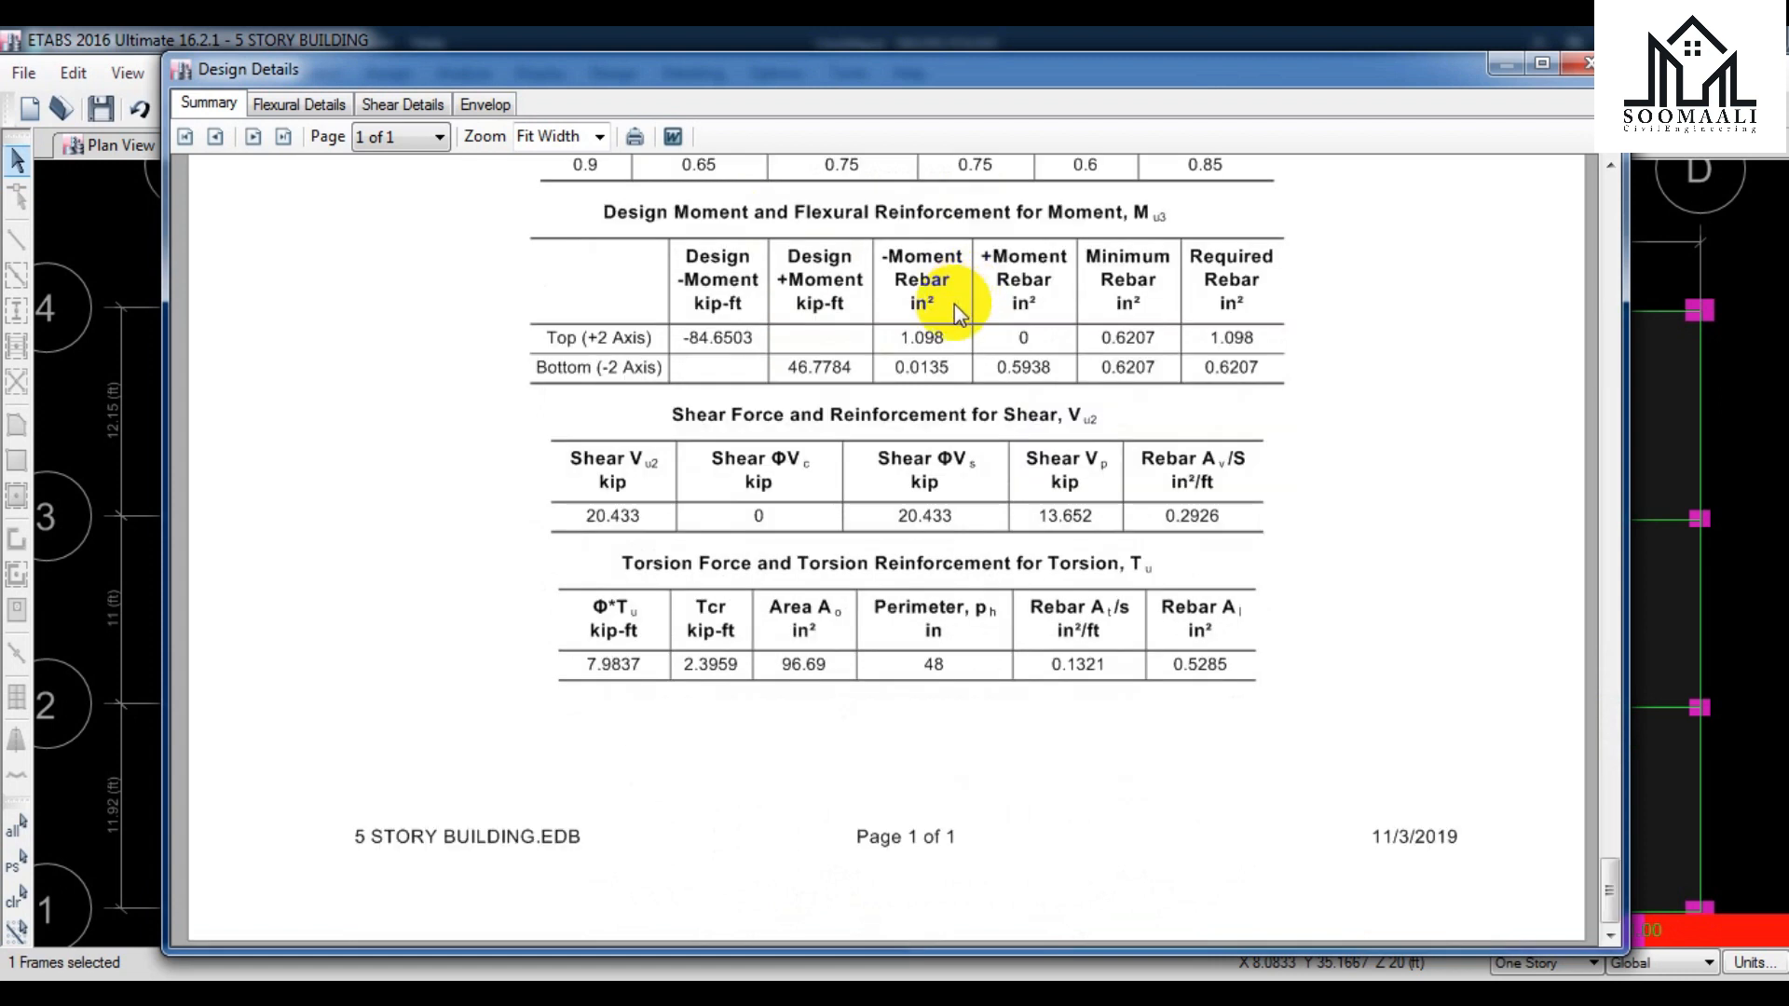
scroll(909, 382, "up", 10)
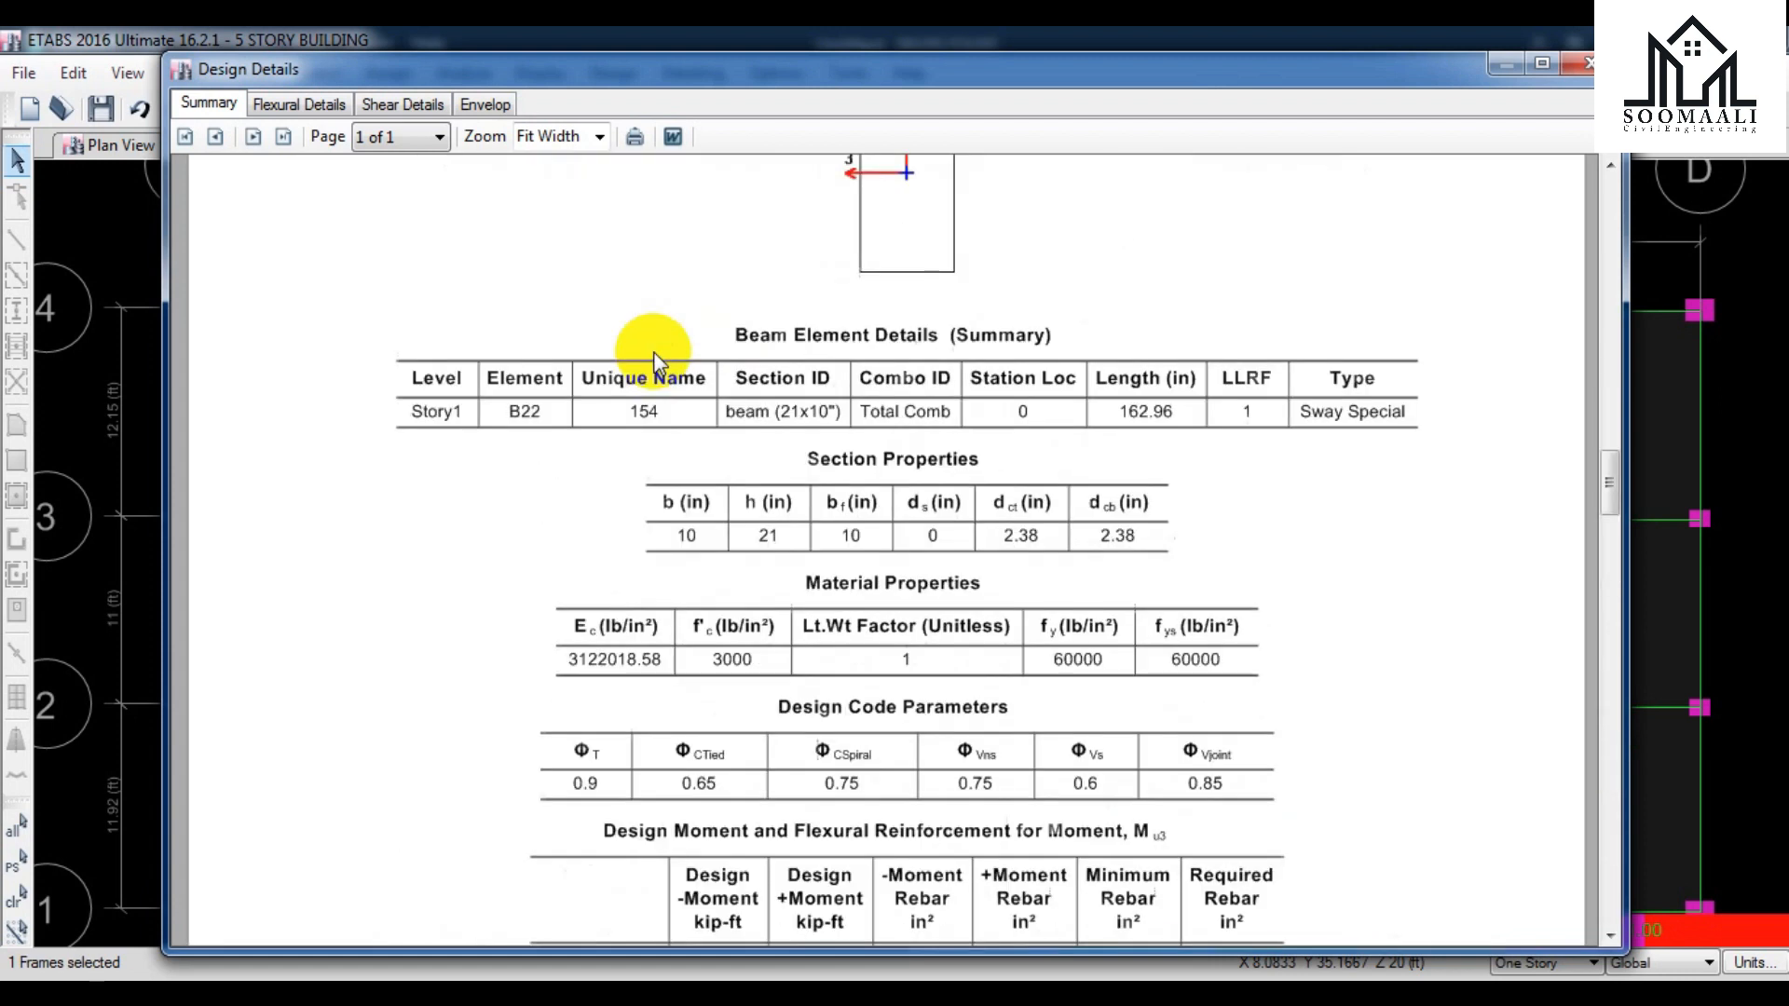
scroll(652, 354, "up", 1)
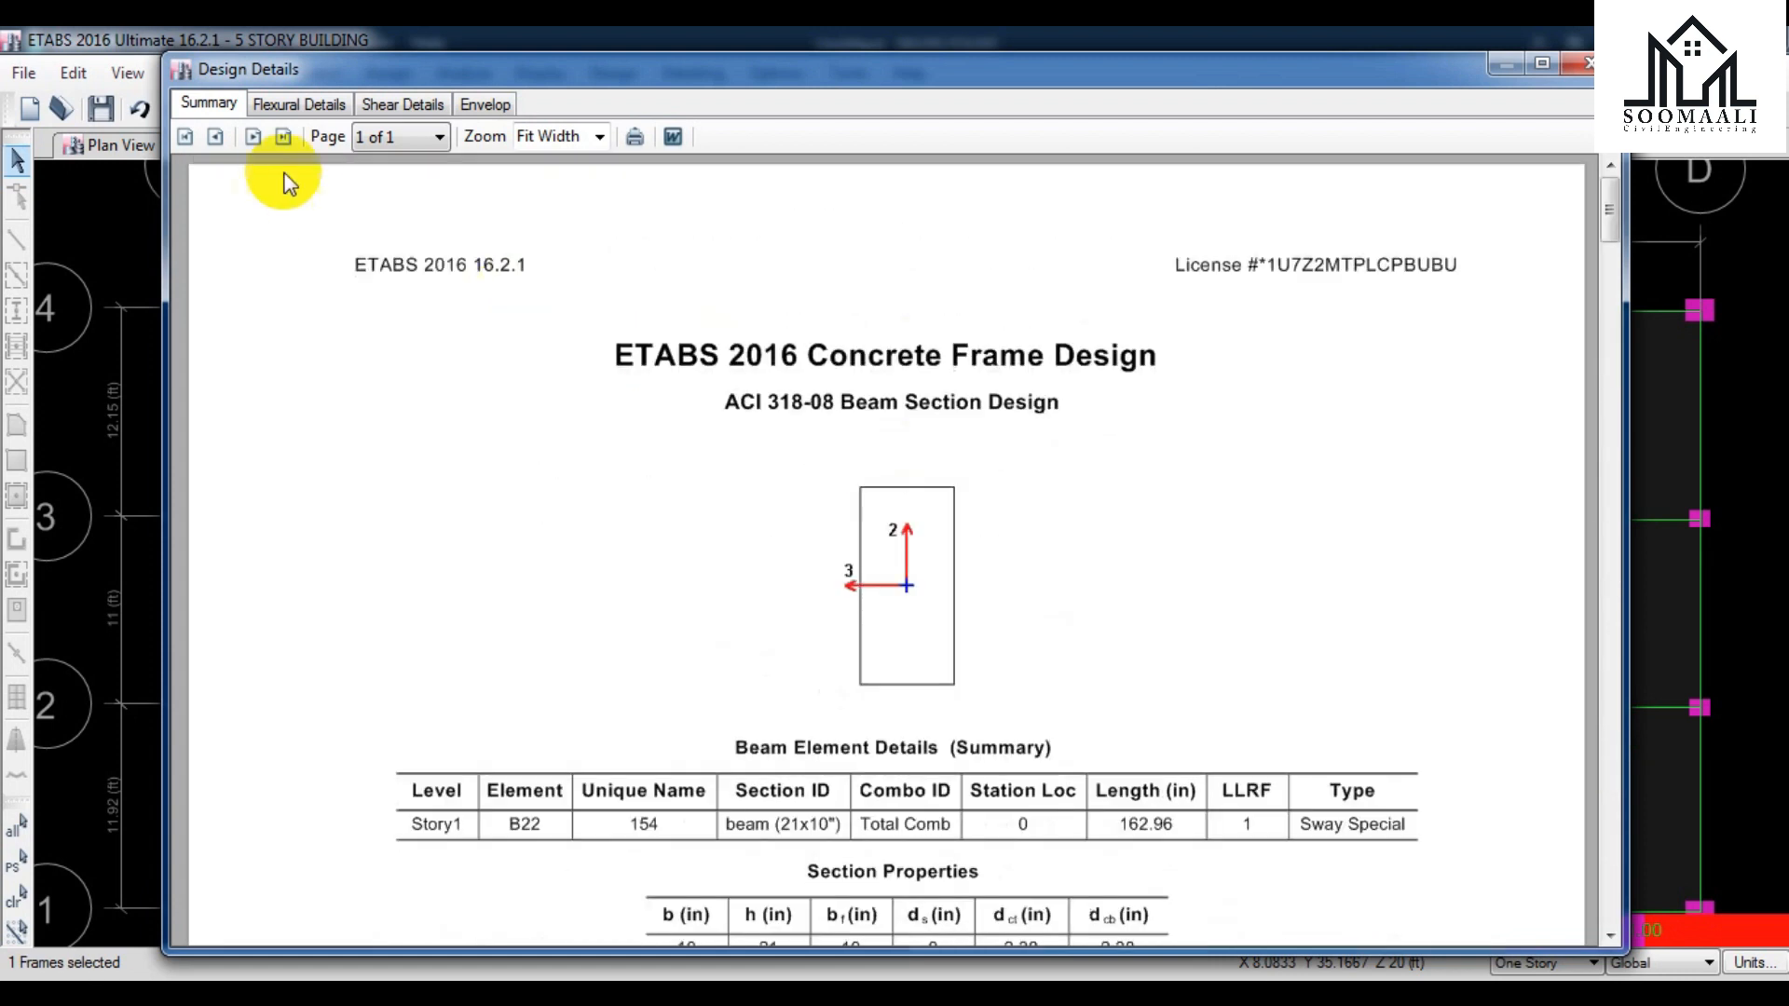
- Examine the beam's Shear Details report, return to its Summary, and close the design details
left_click(440, 110)
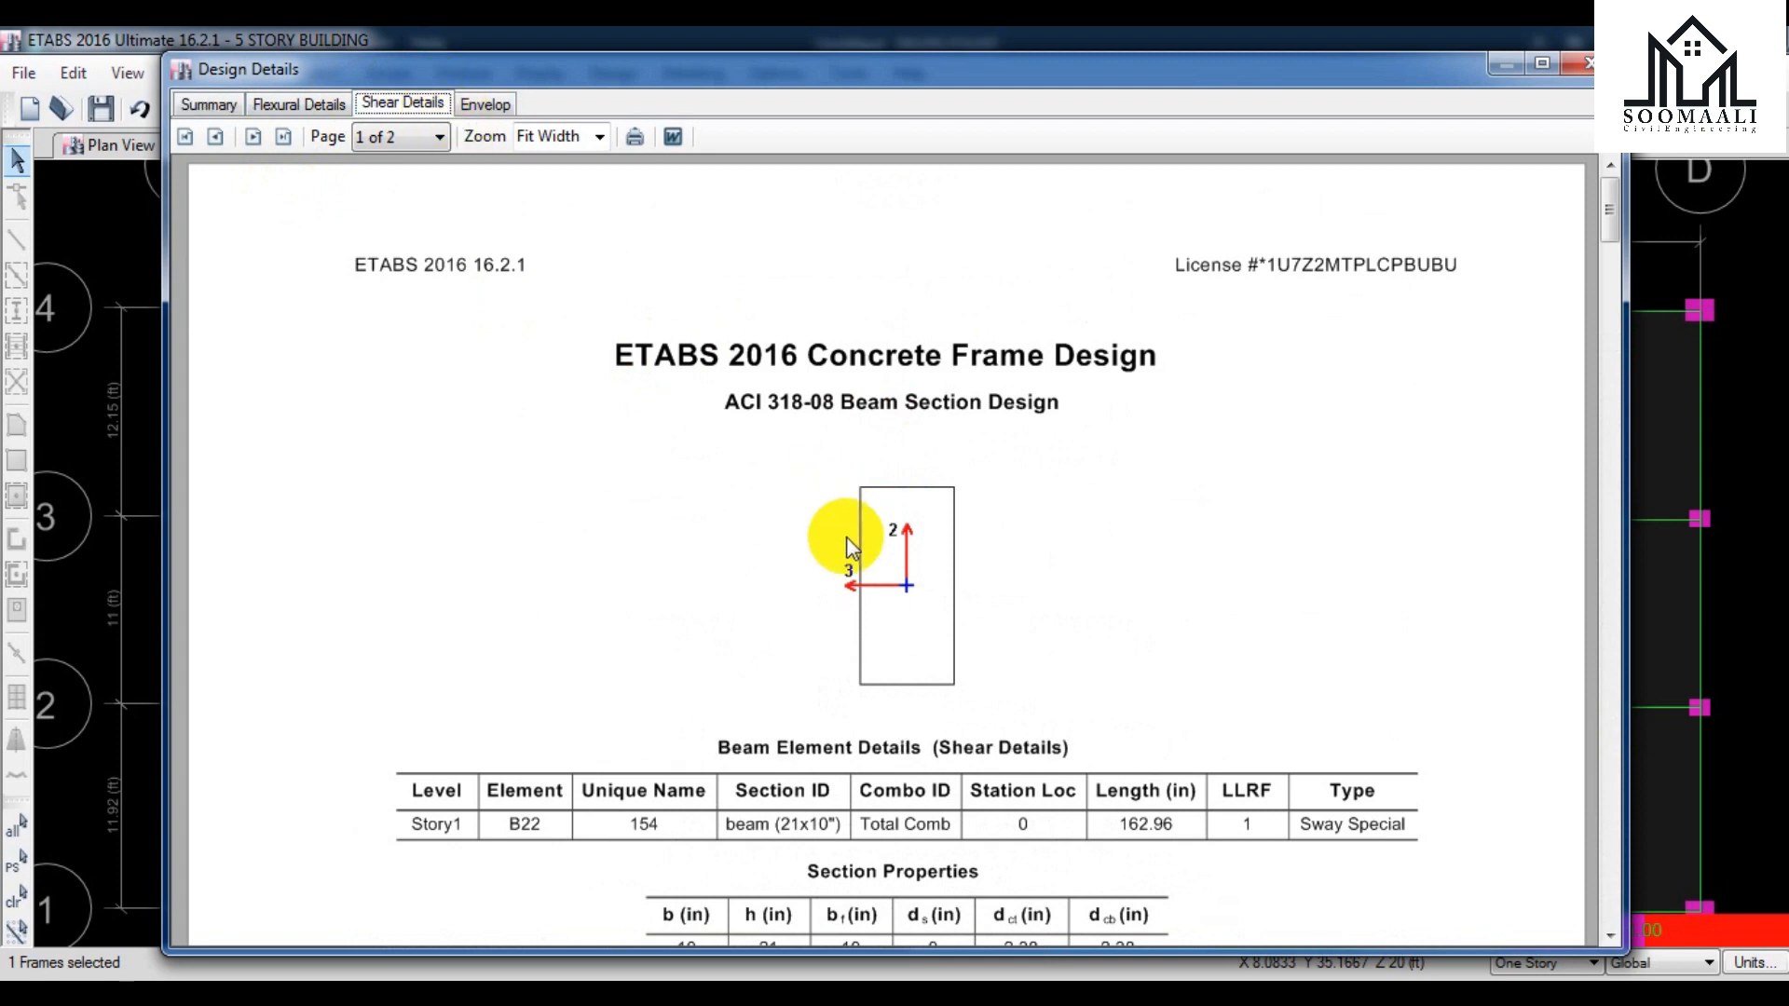
scroll(779, 479, "down", 8)
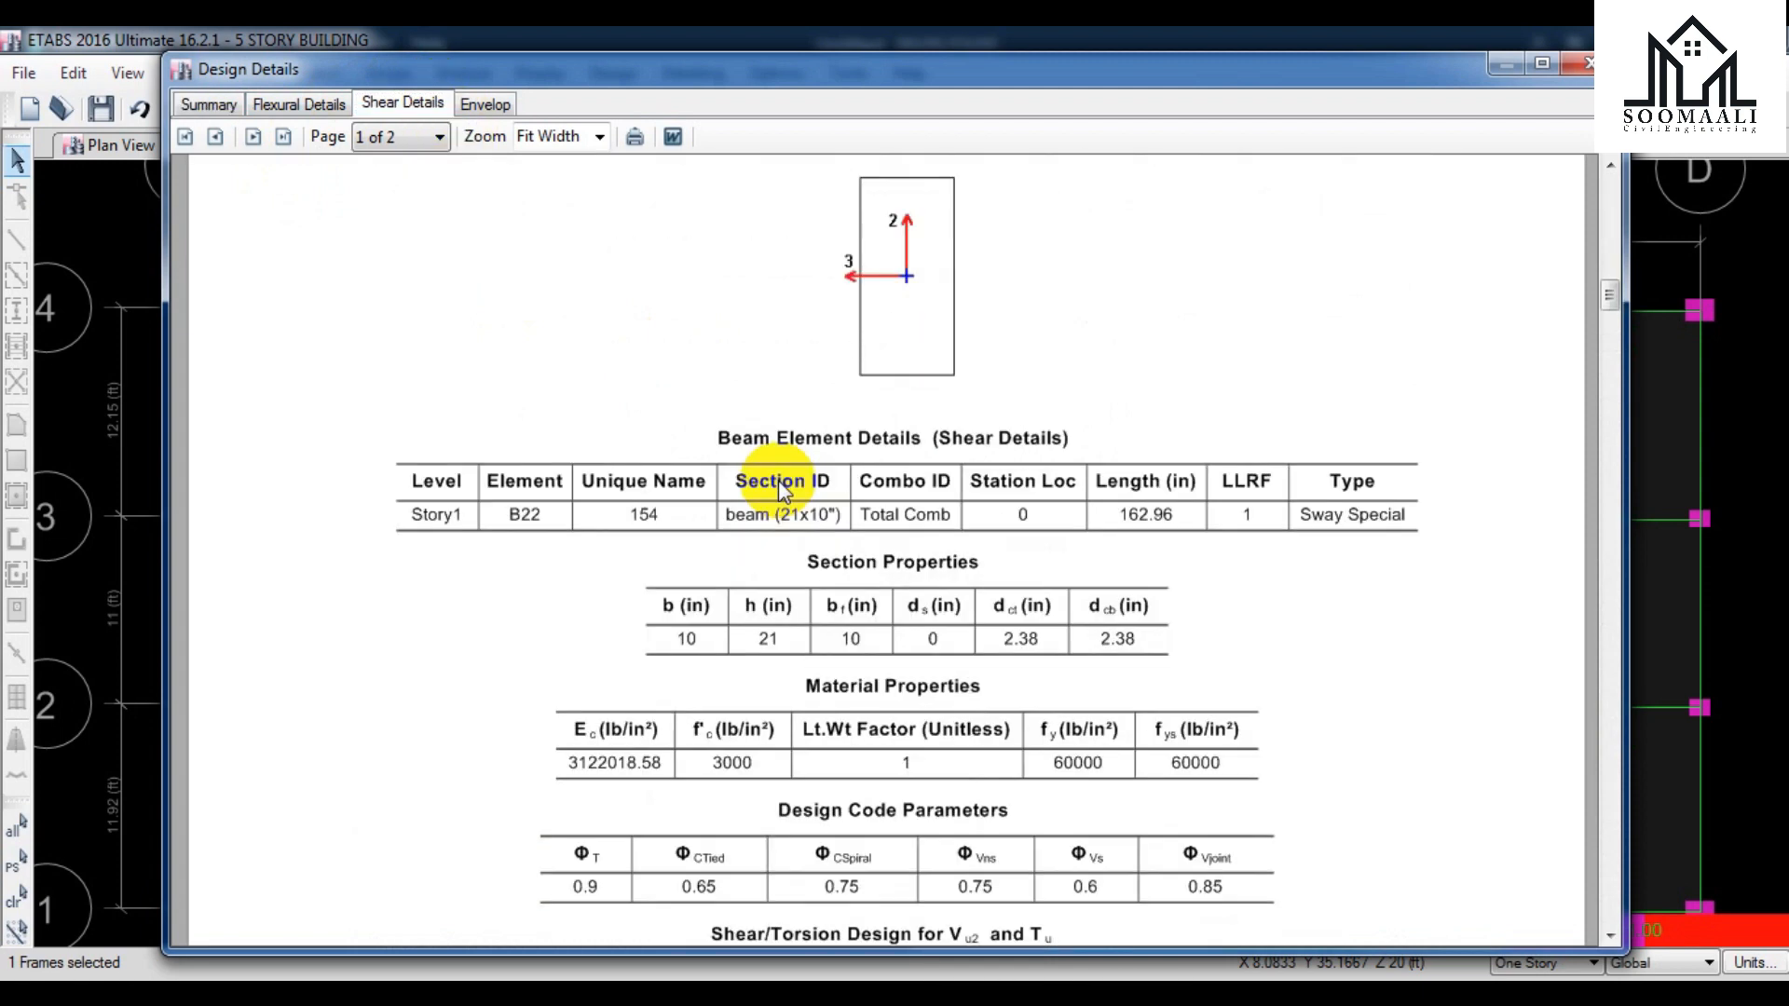
scroll(779, 479, "down", 12)
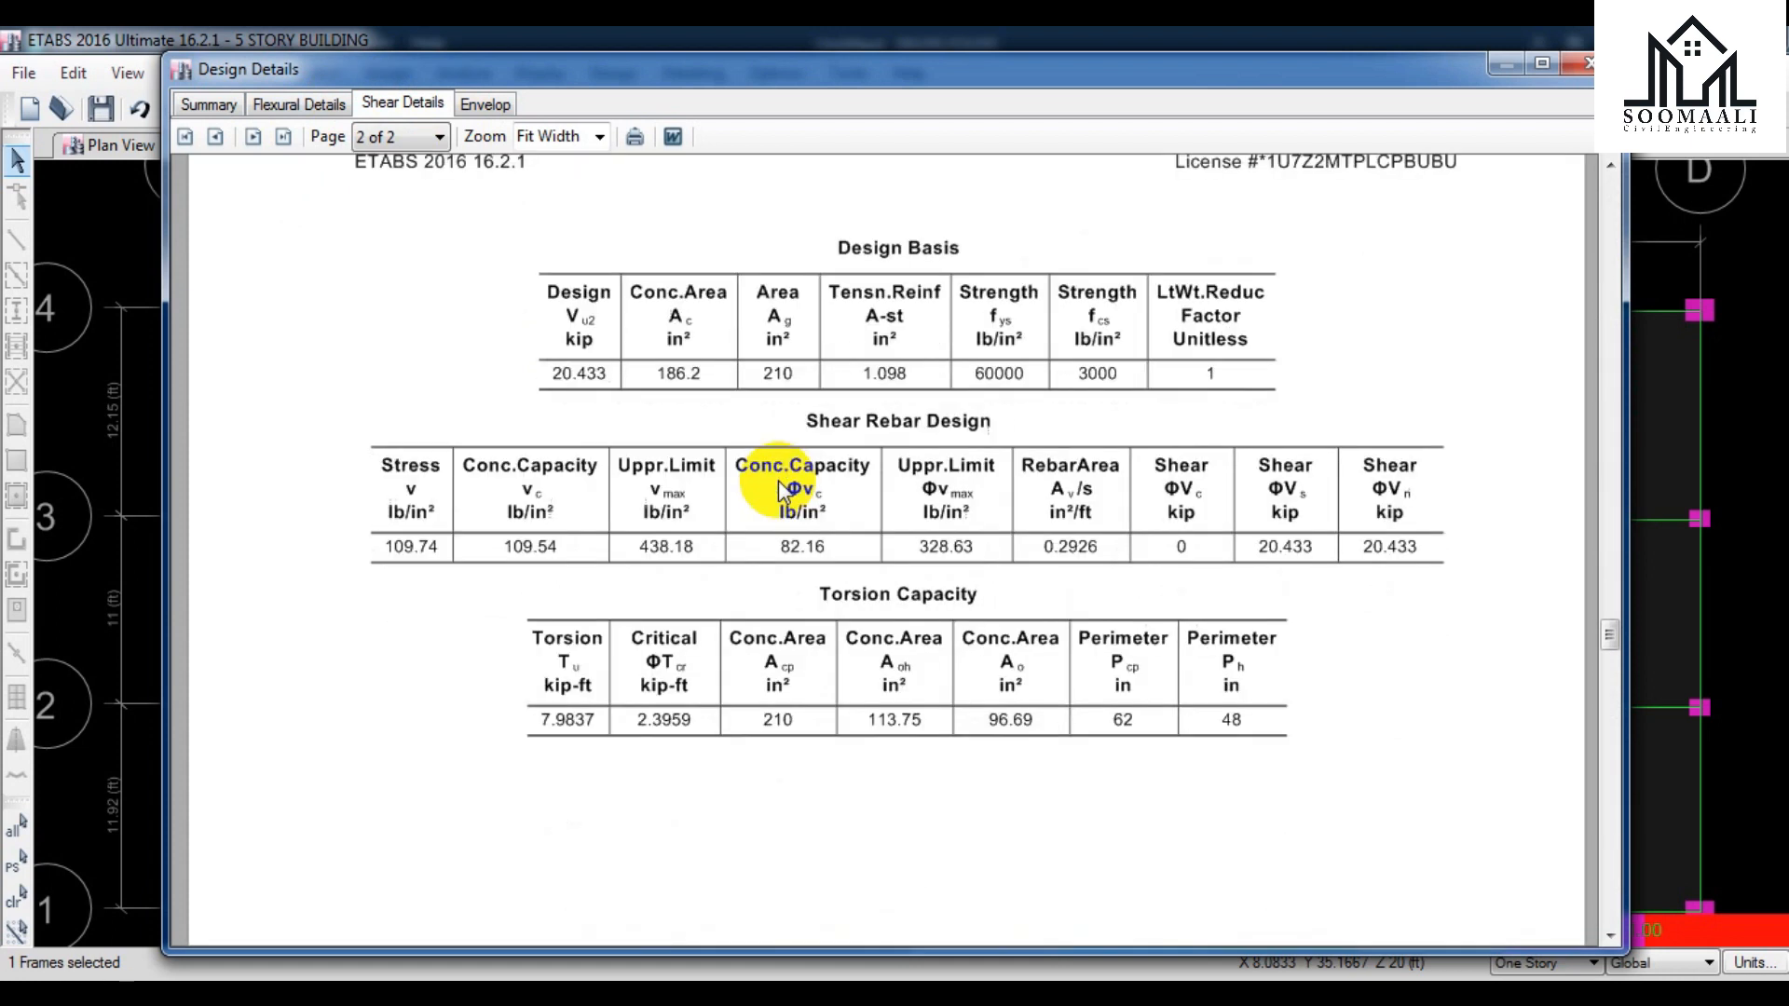
scroll(780, 491, "up", 3)
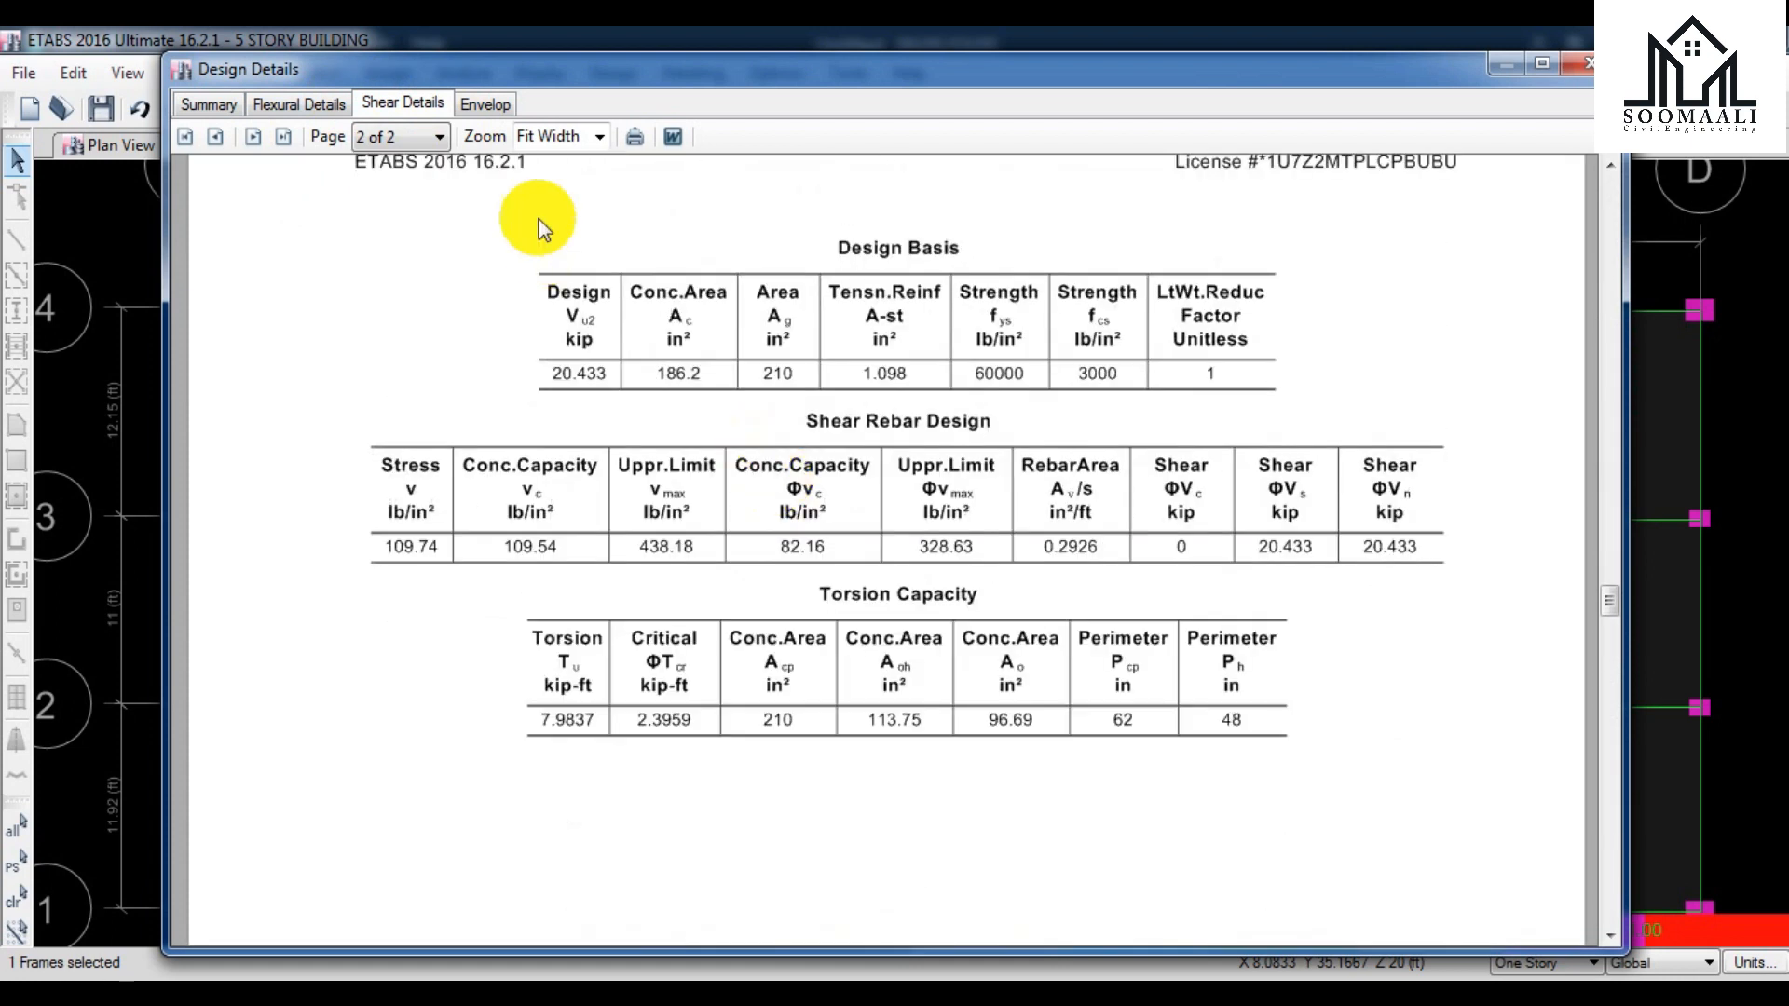
left_click(224, 104)
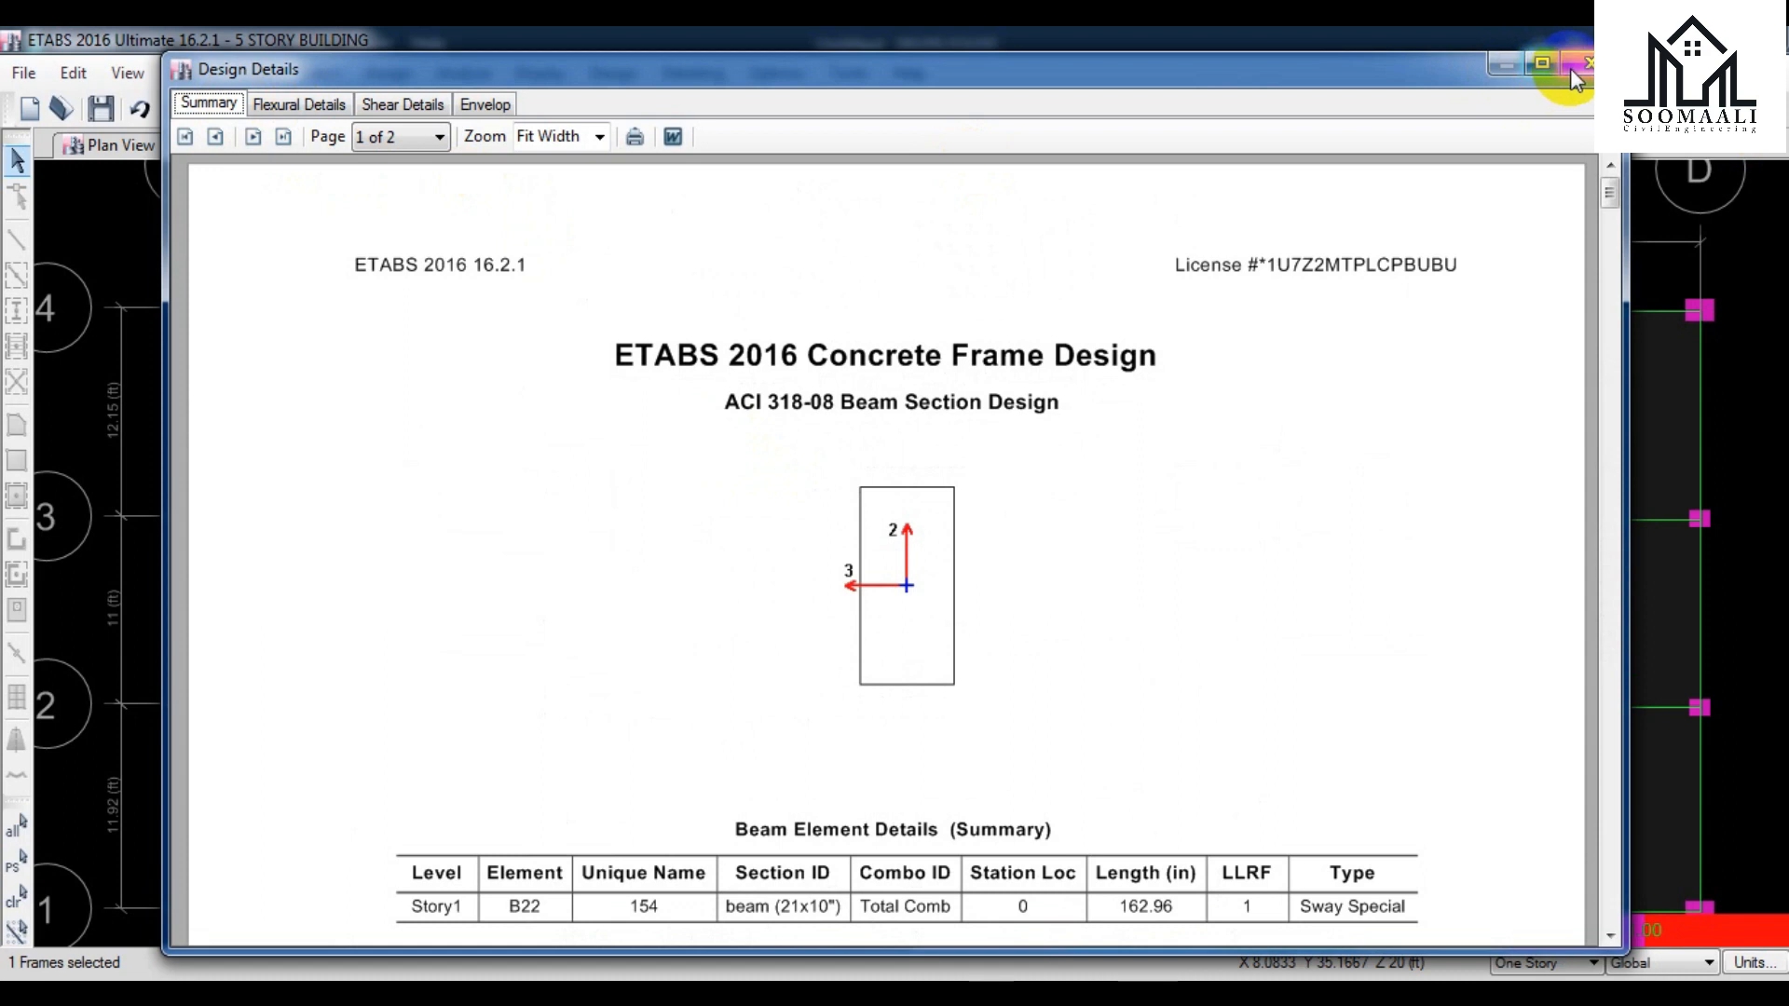
left_click(1571, 69)
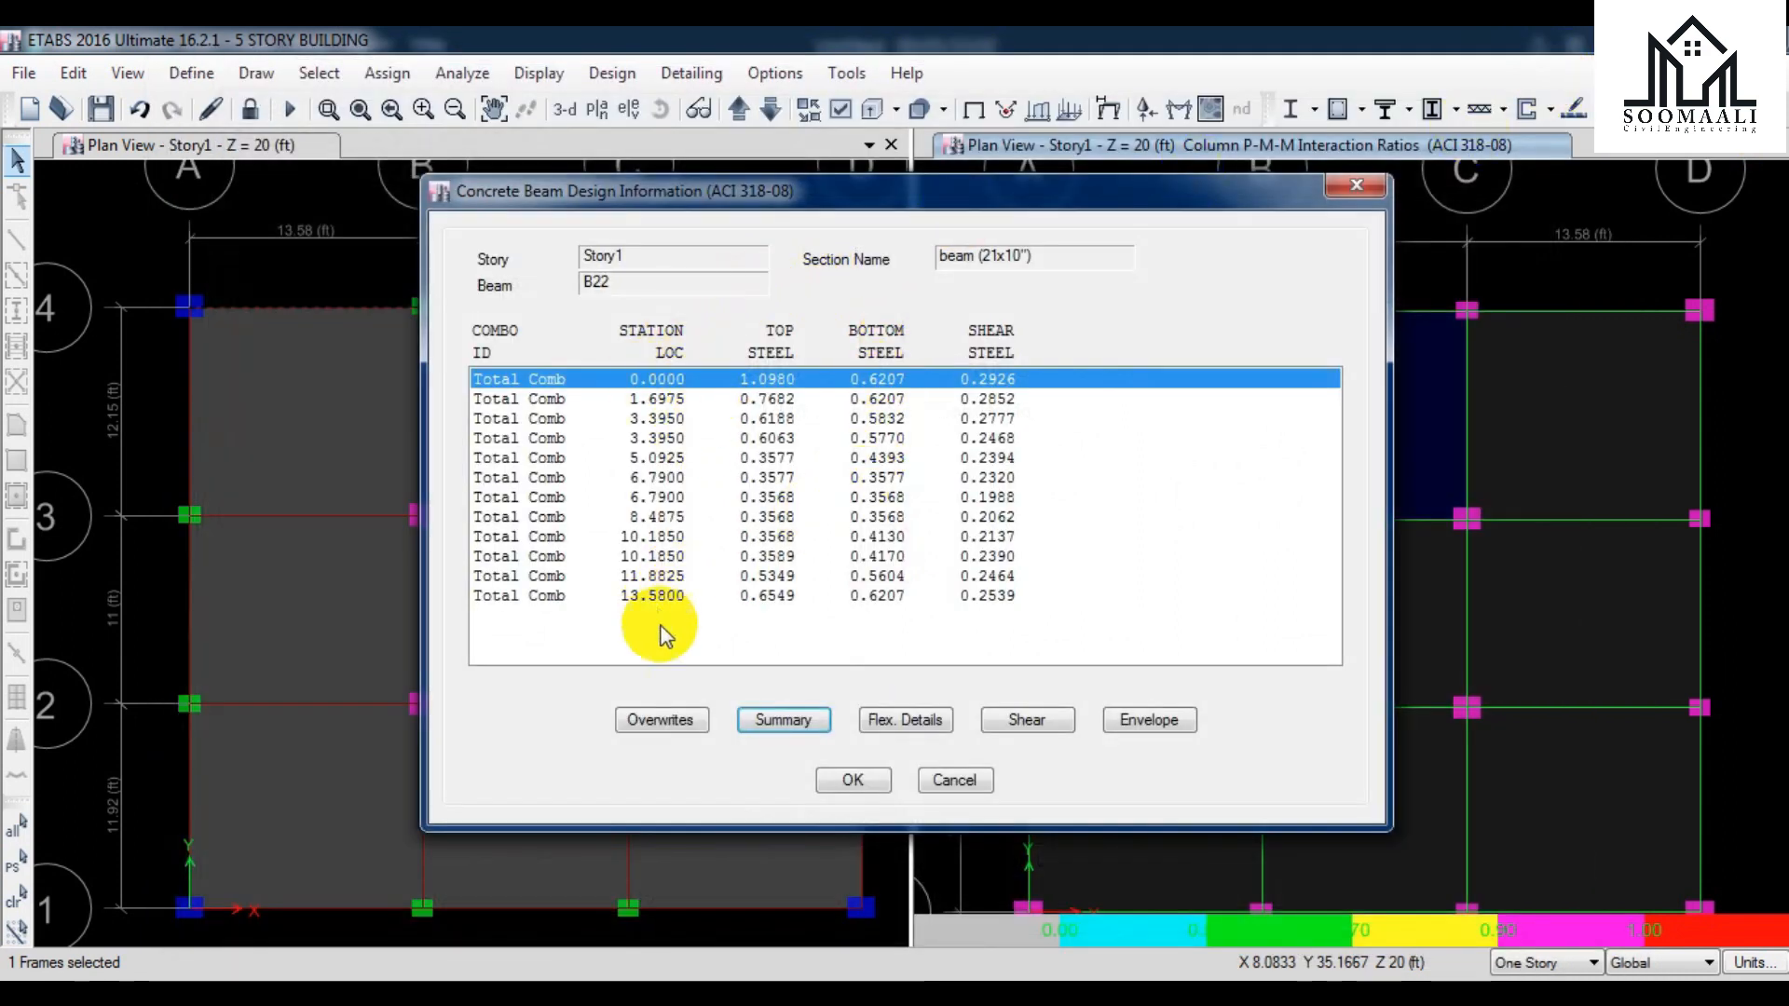
- Review the beam's design overwrites, keep beam (21x10") as the current design section, and accept the overwrites and design information
left_click(661, 720)
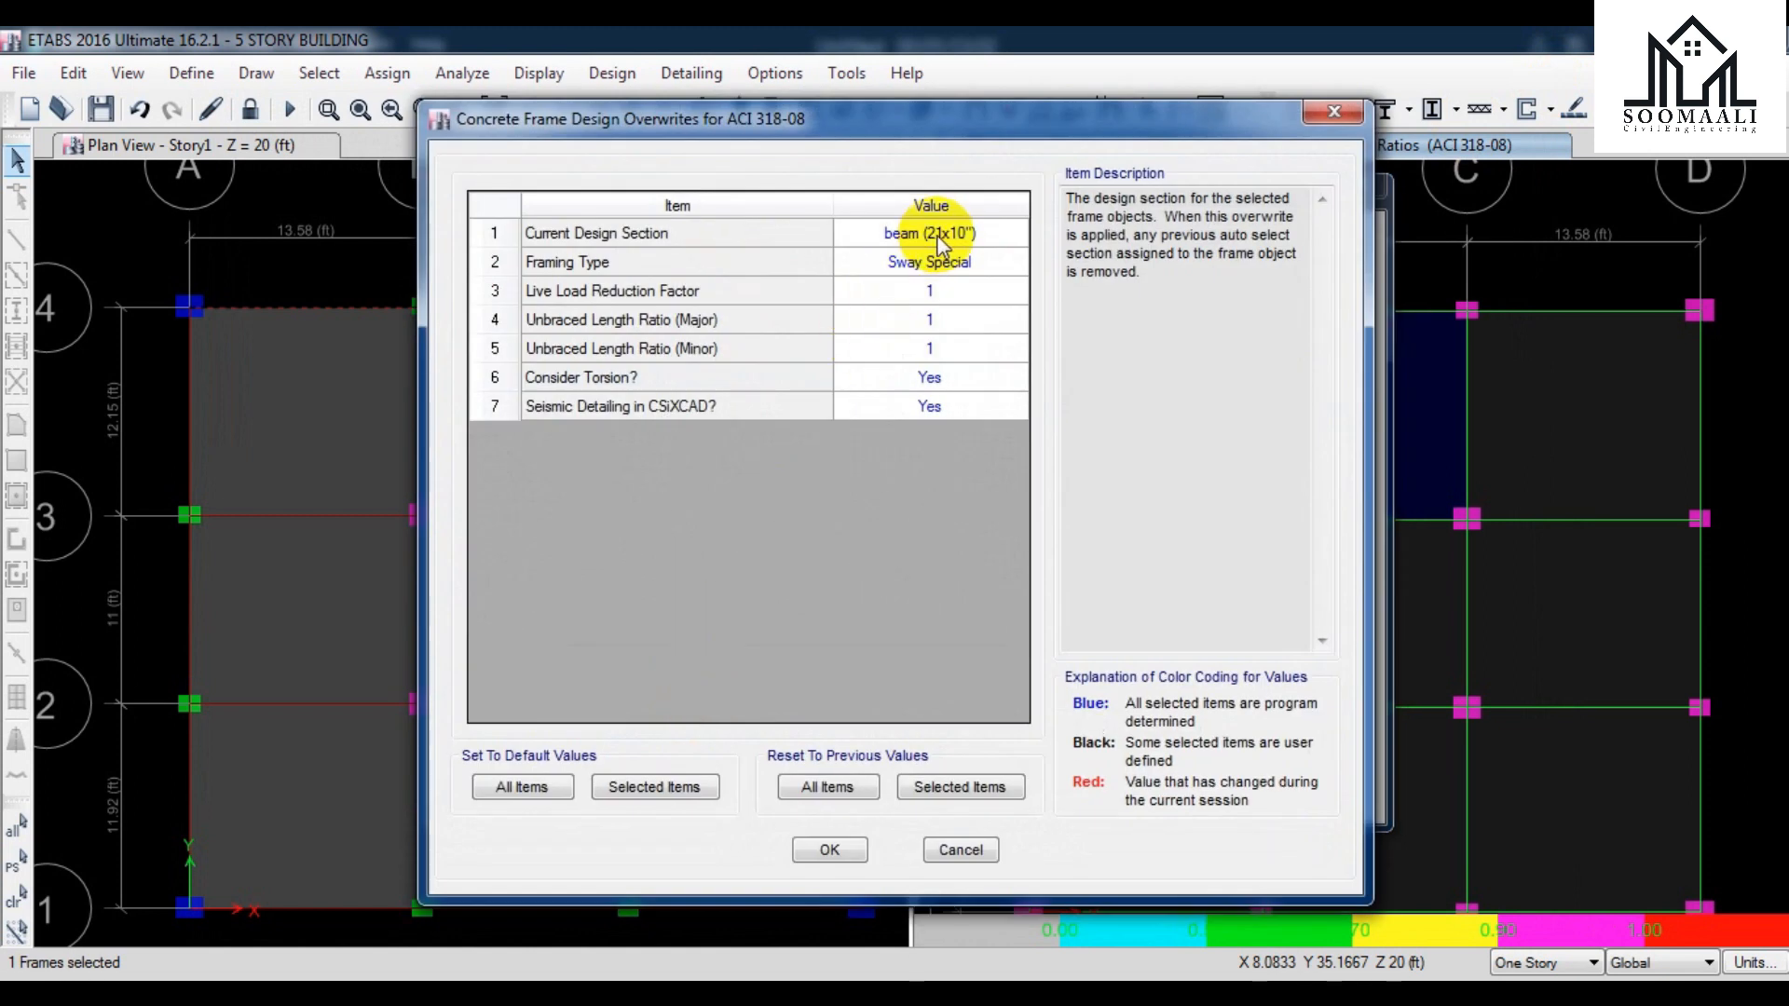
left_click(941, 238)
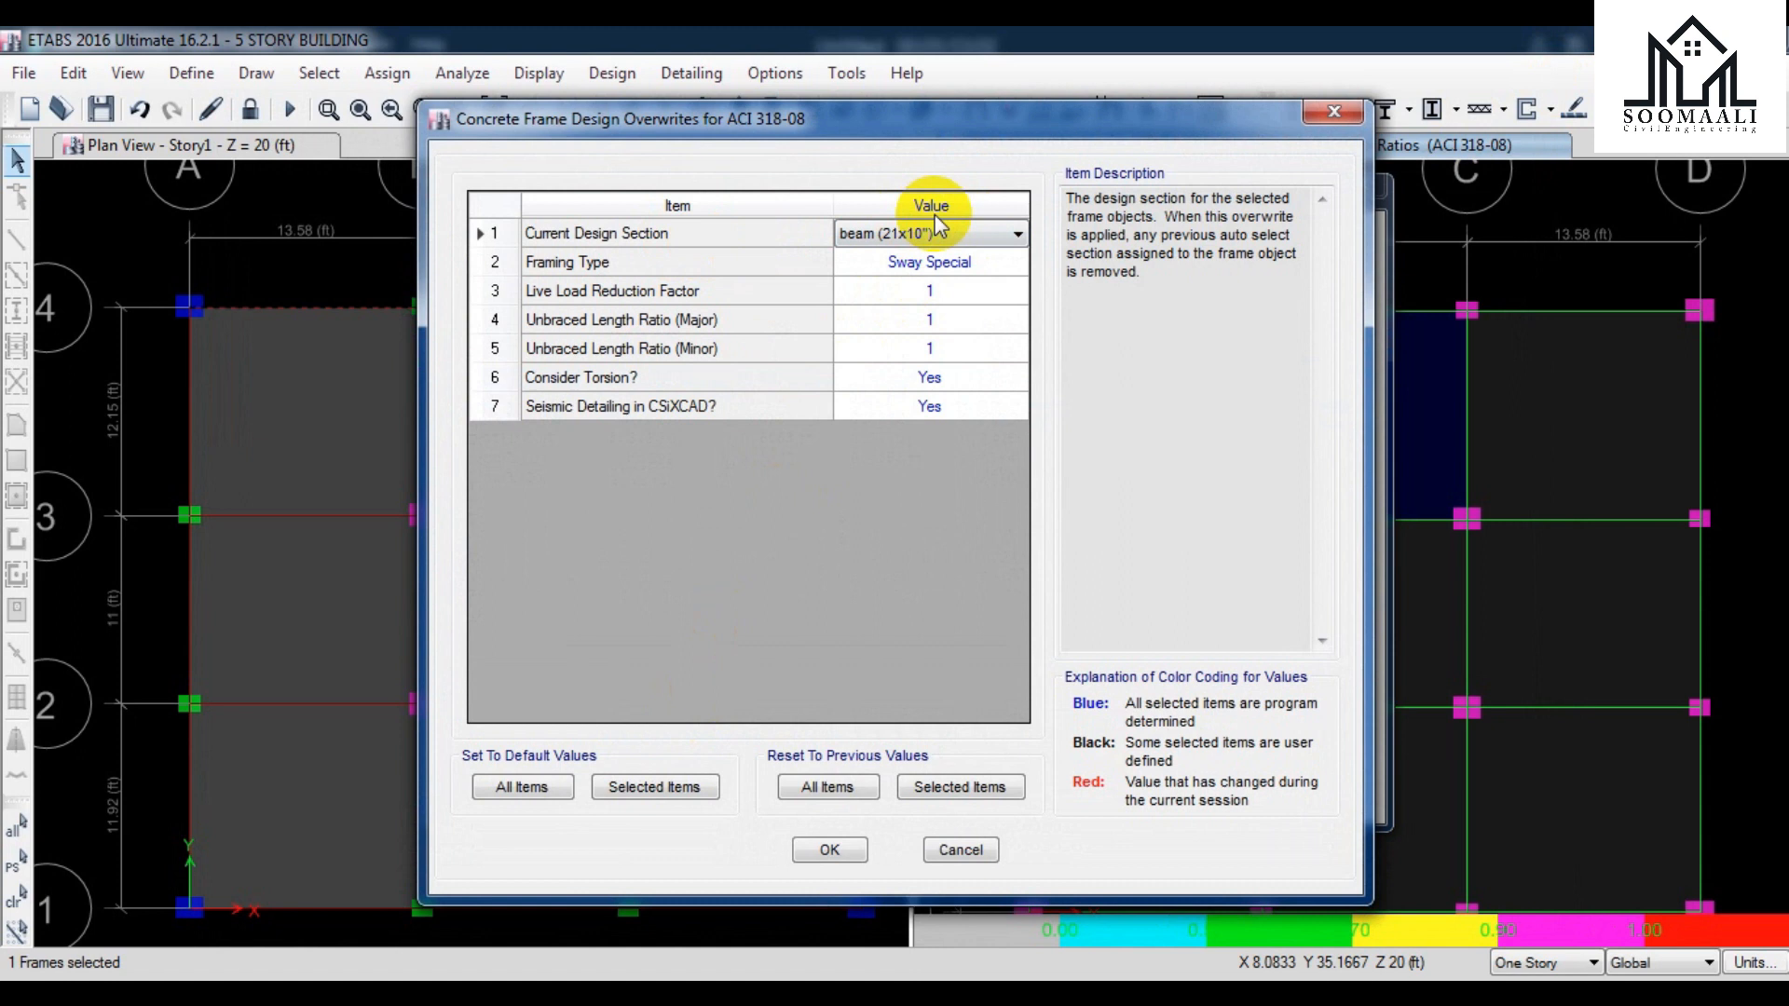
left_click(1017, 234)
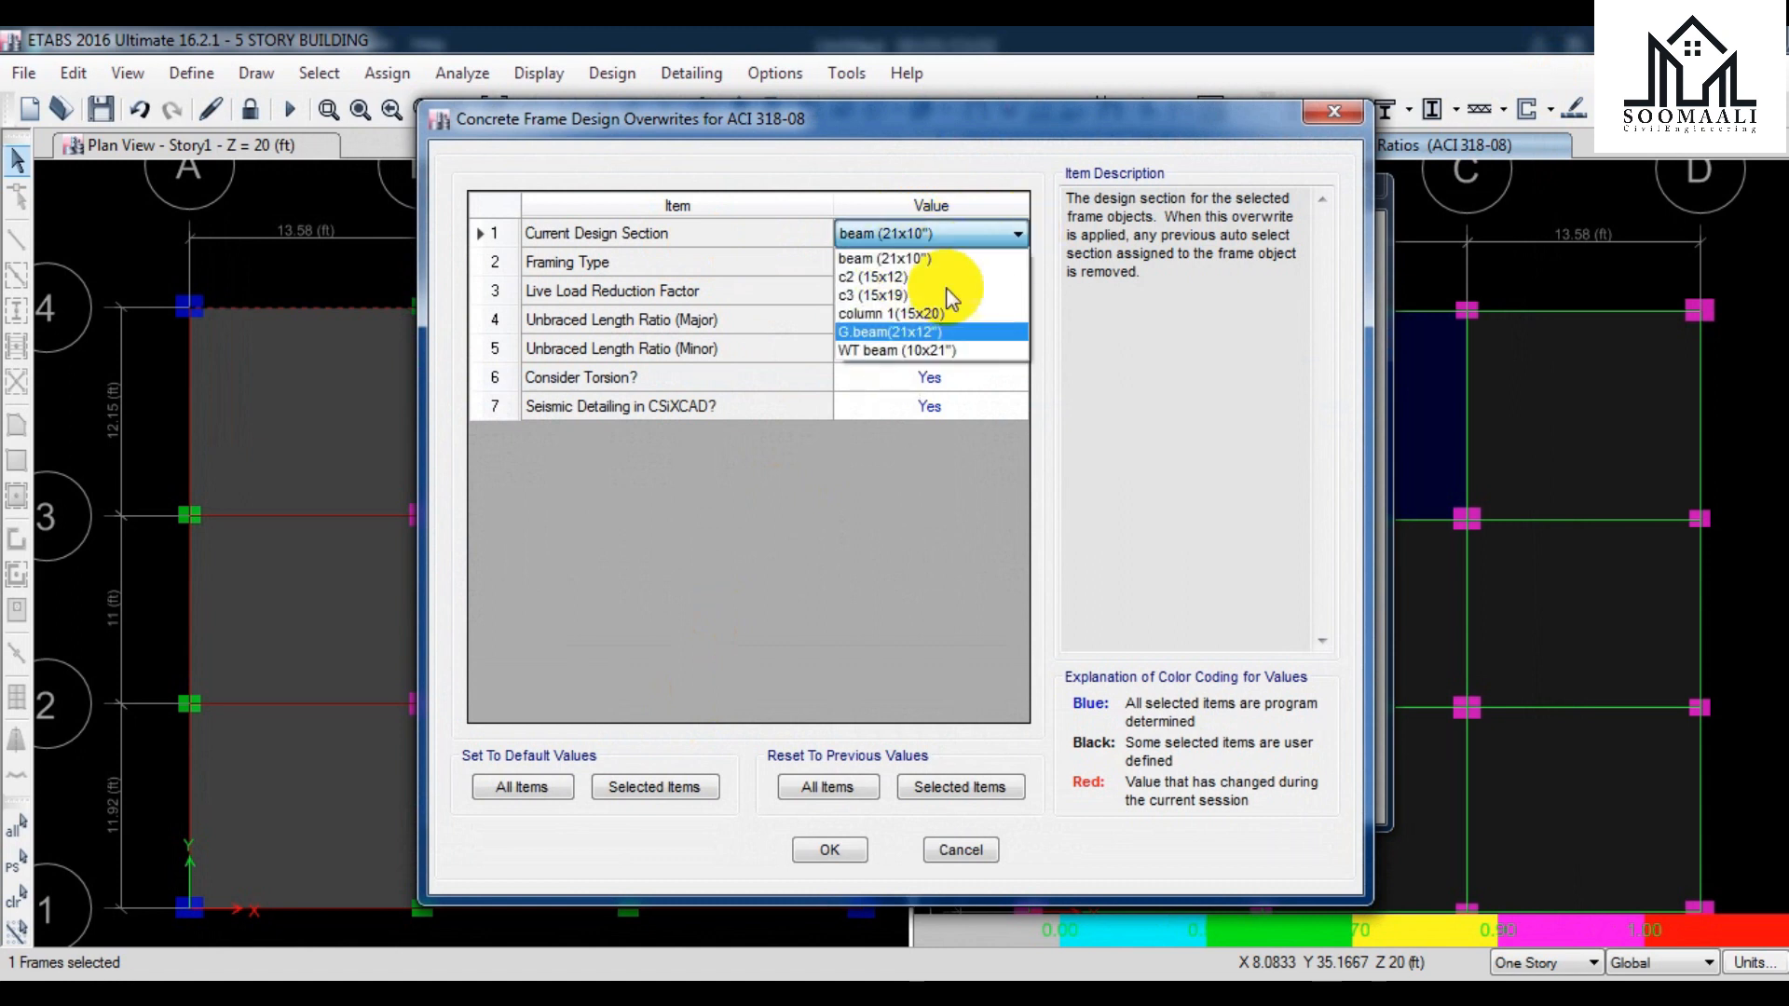
left_click(984, 234)
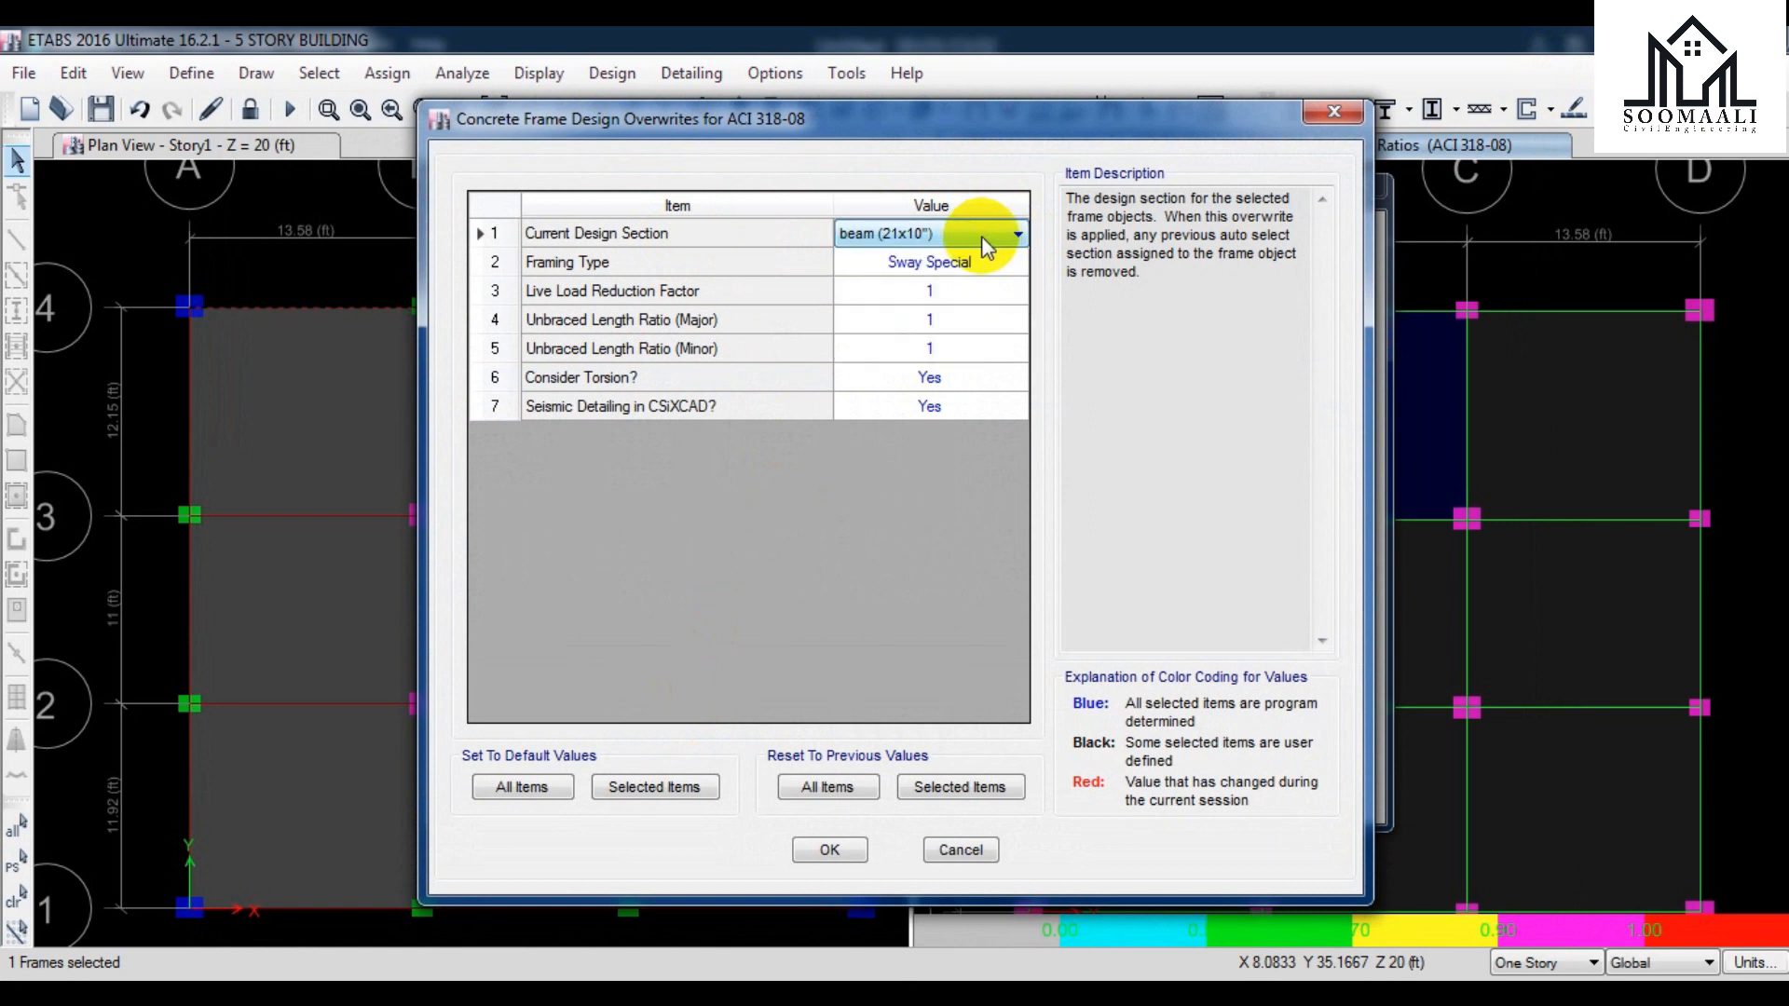
left_click(846, 847)
left_click(851, 782)
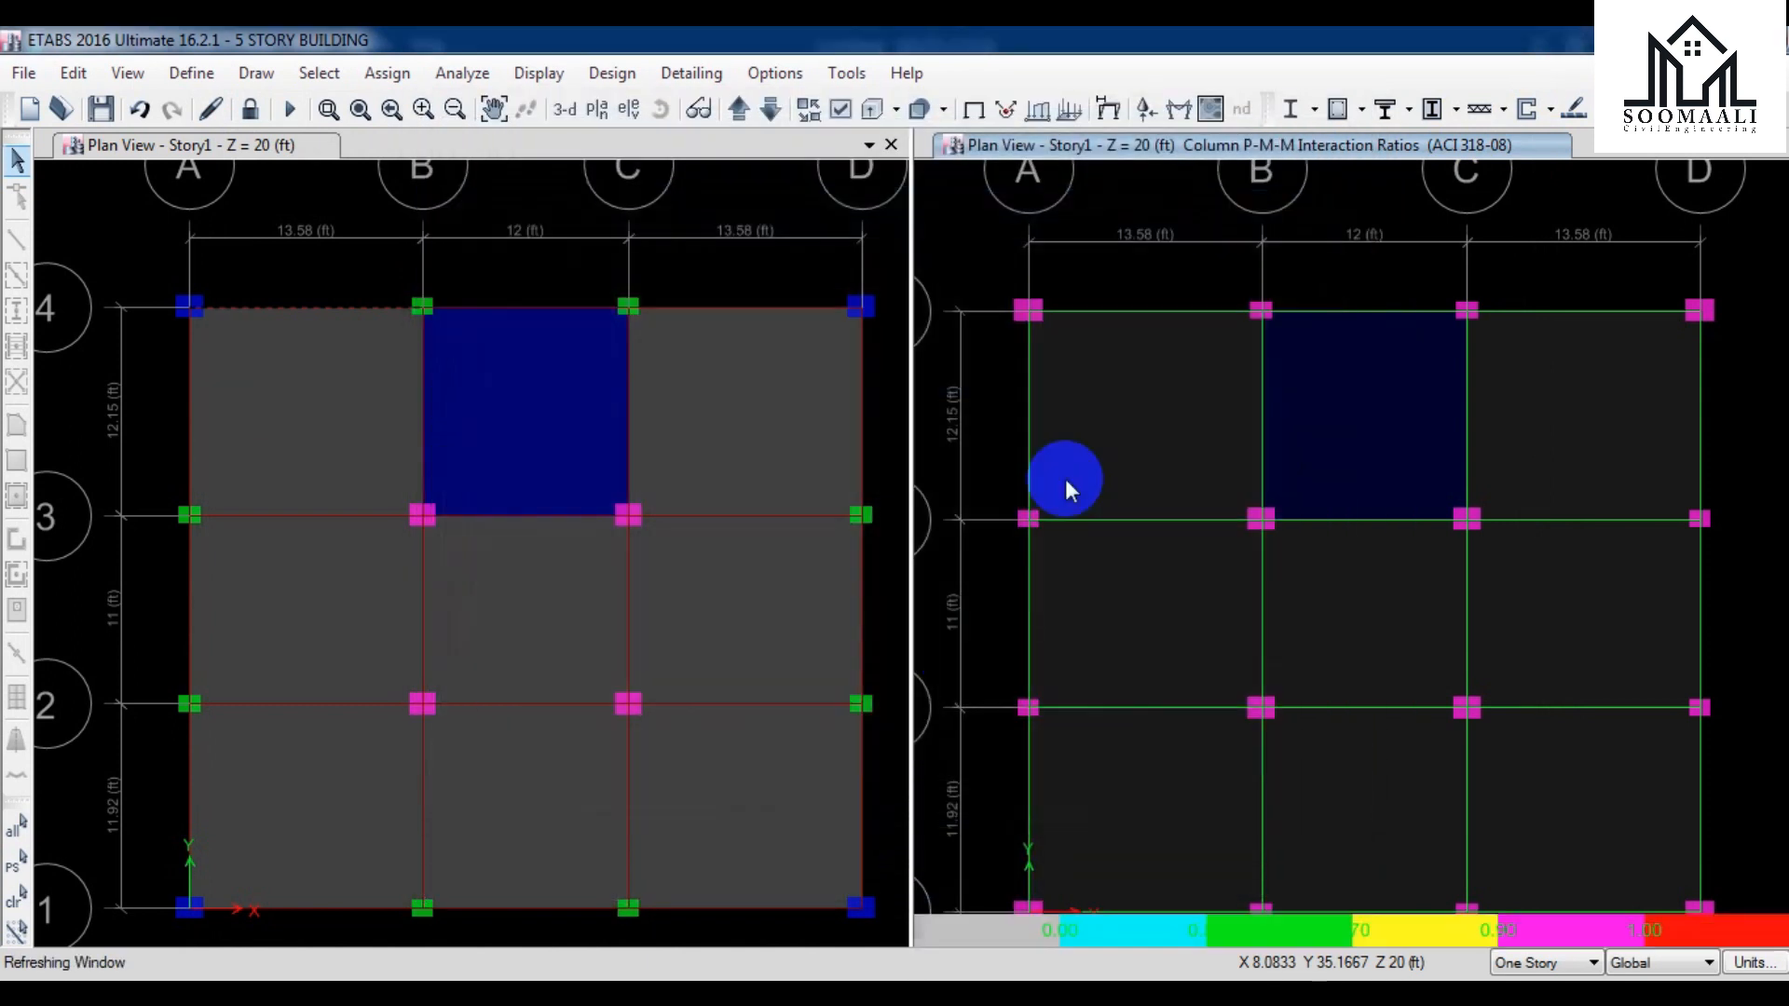
- Verify whether all concrete frame members pass the design check and dismiss the result
left_click(635, 82)
mouse_move(670, 136)
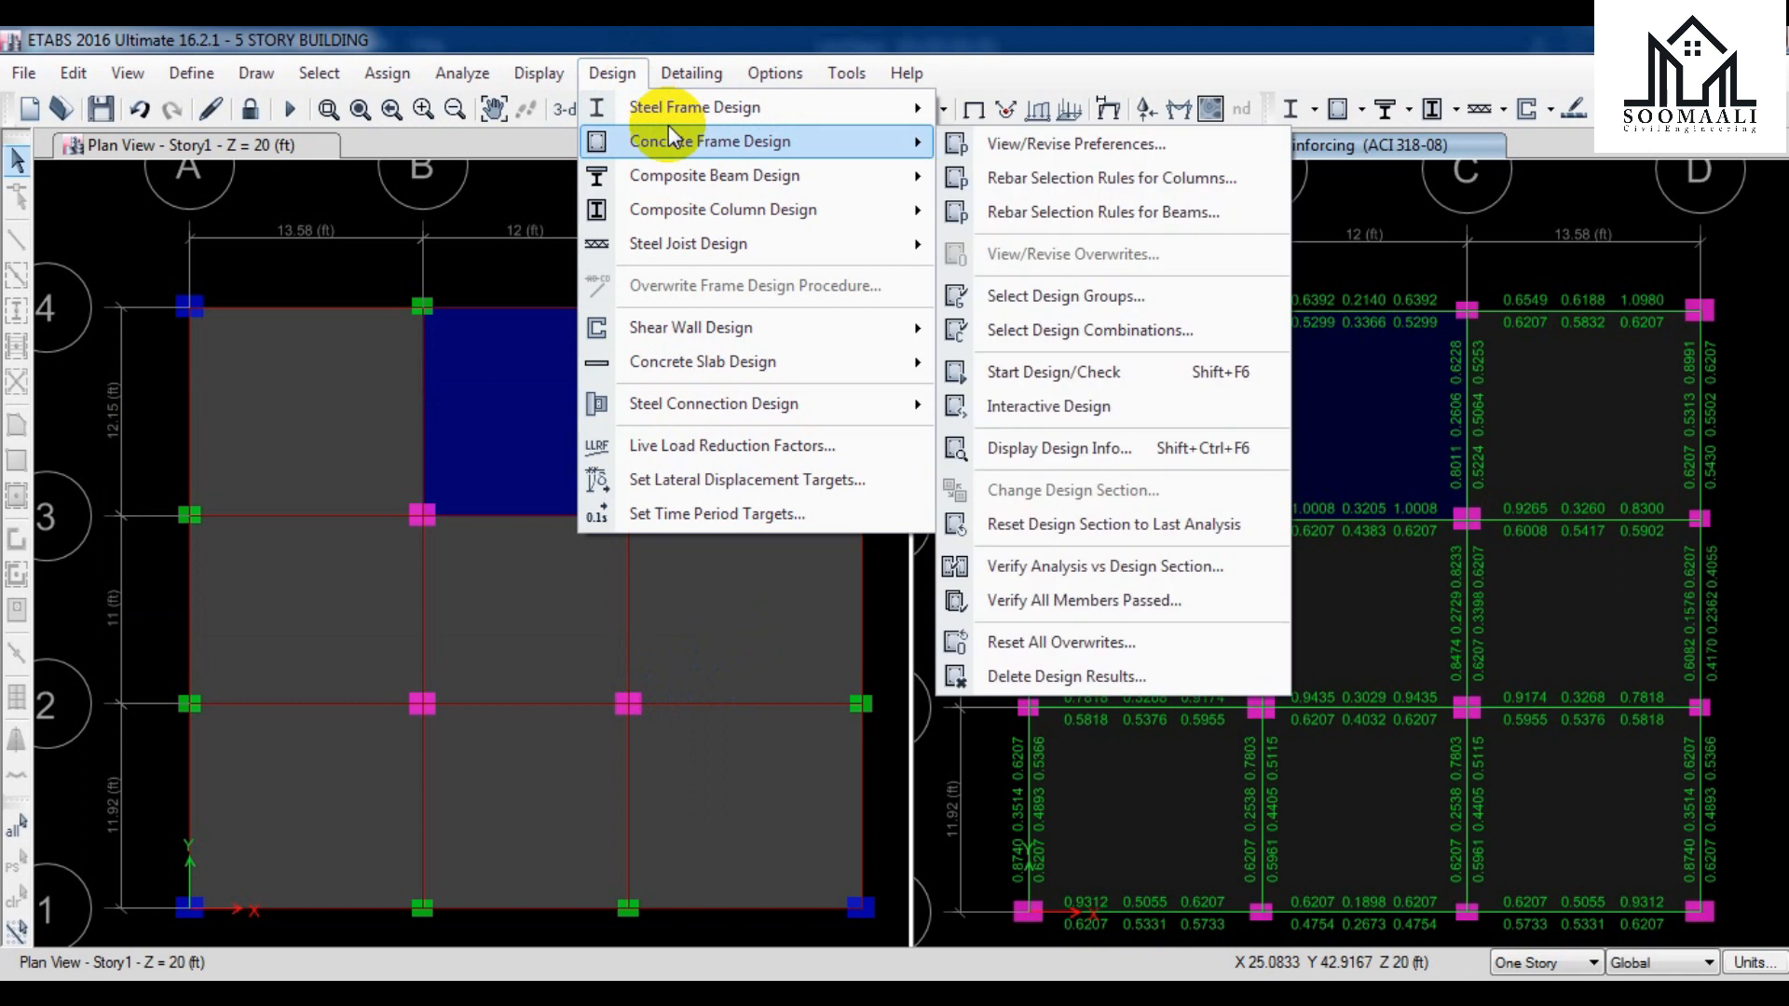
left_click(1160, 604)
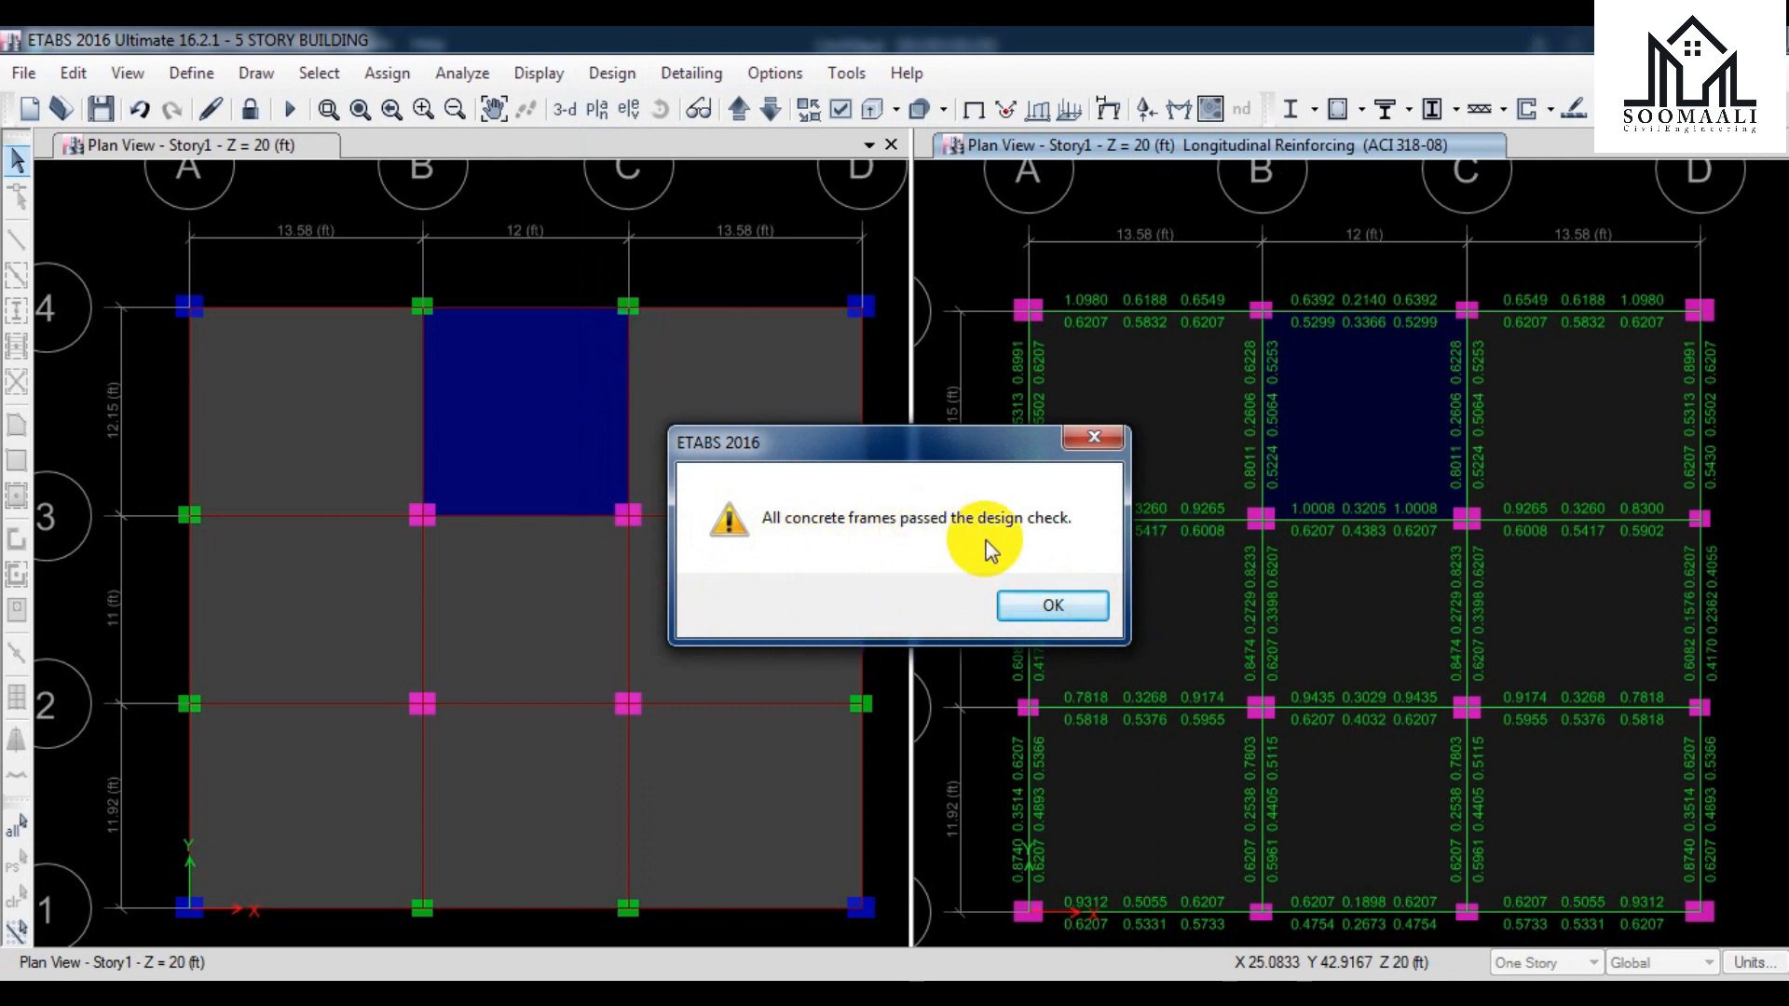
left_click(1049, 602)
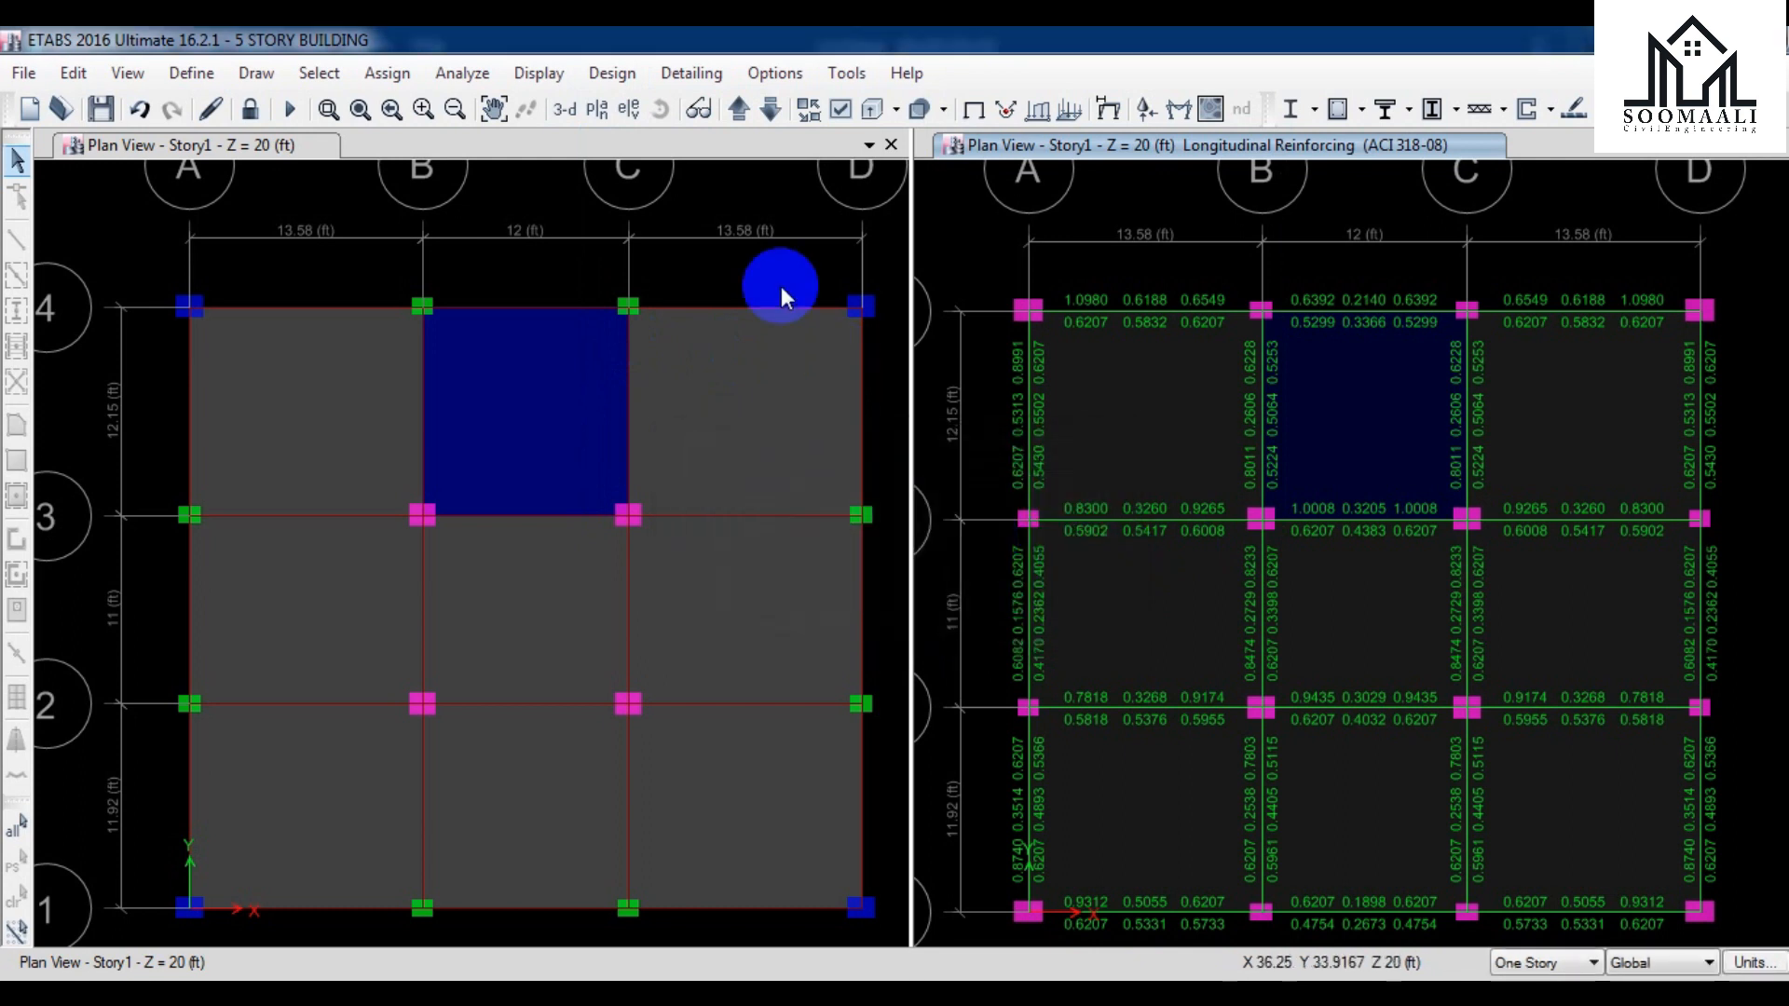
- Verify the analysis sections against the design sections for the concrete frames and dismiss the result
left_click(601, 73)
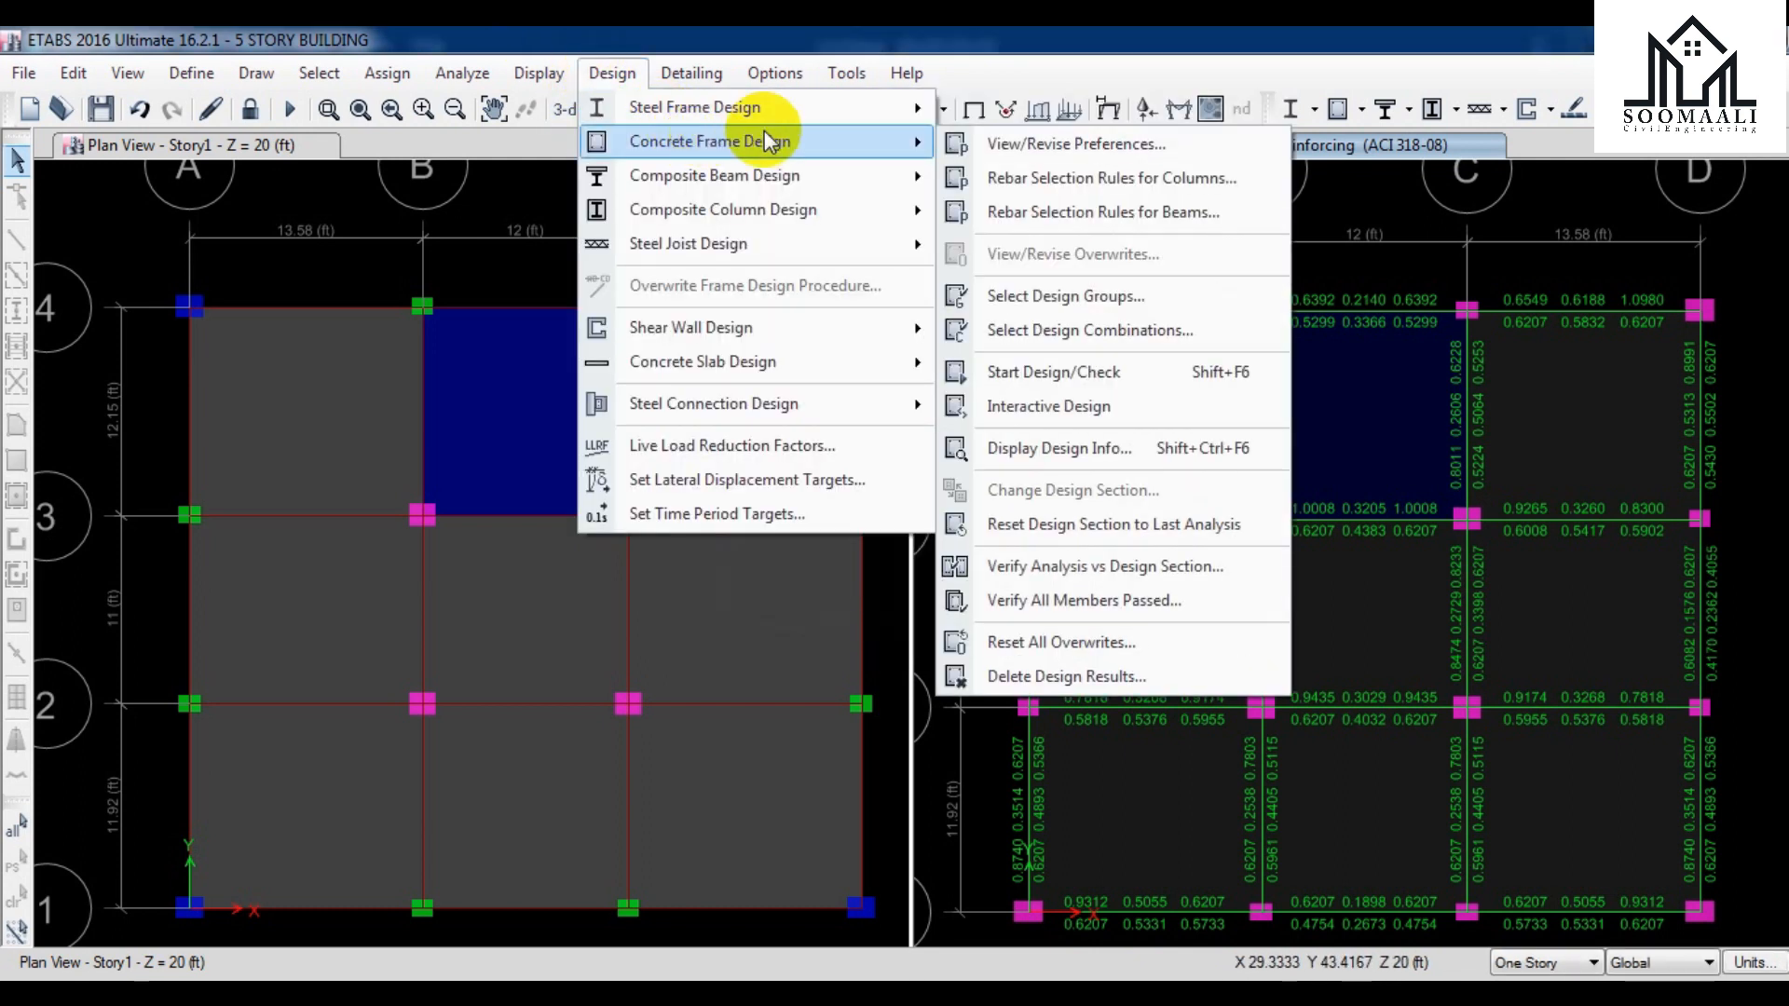
left_click(1105, 567)
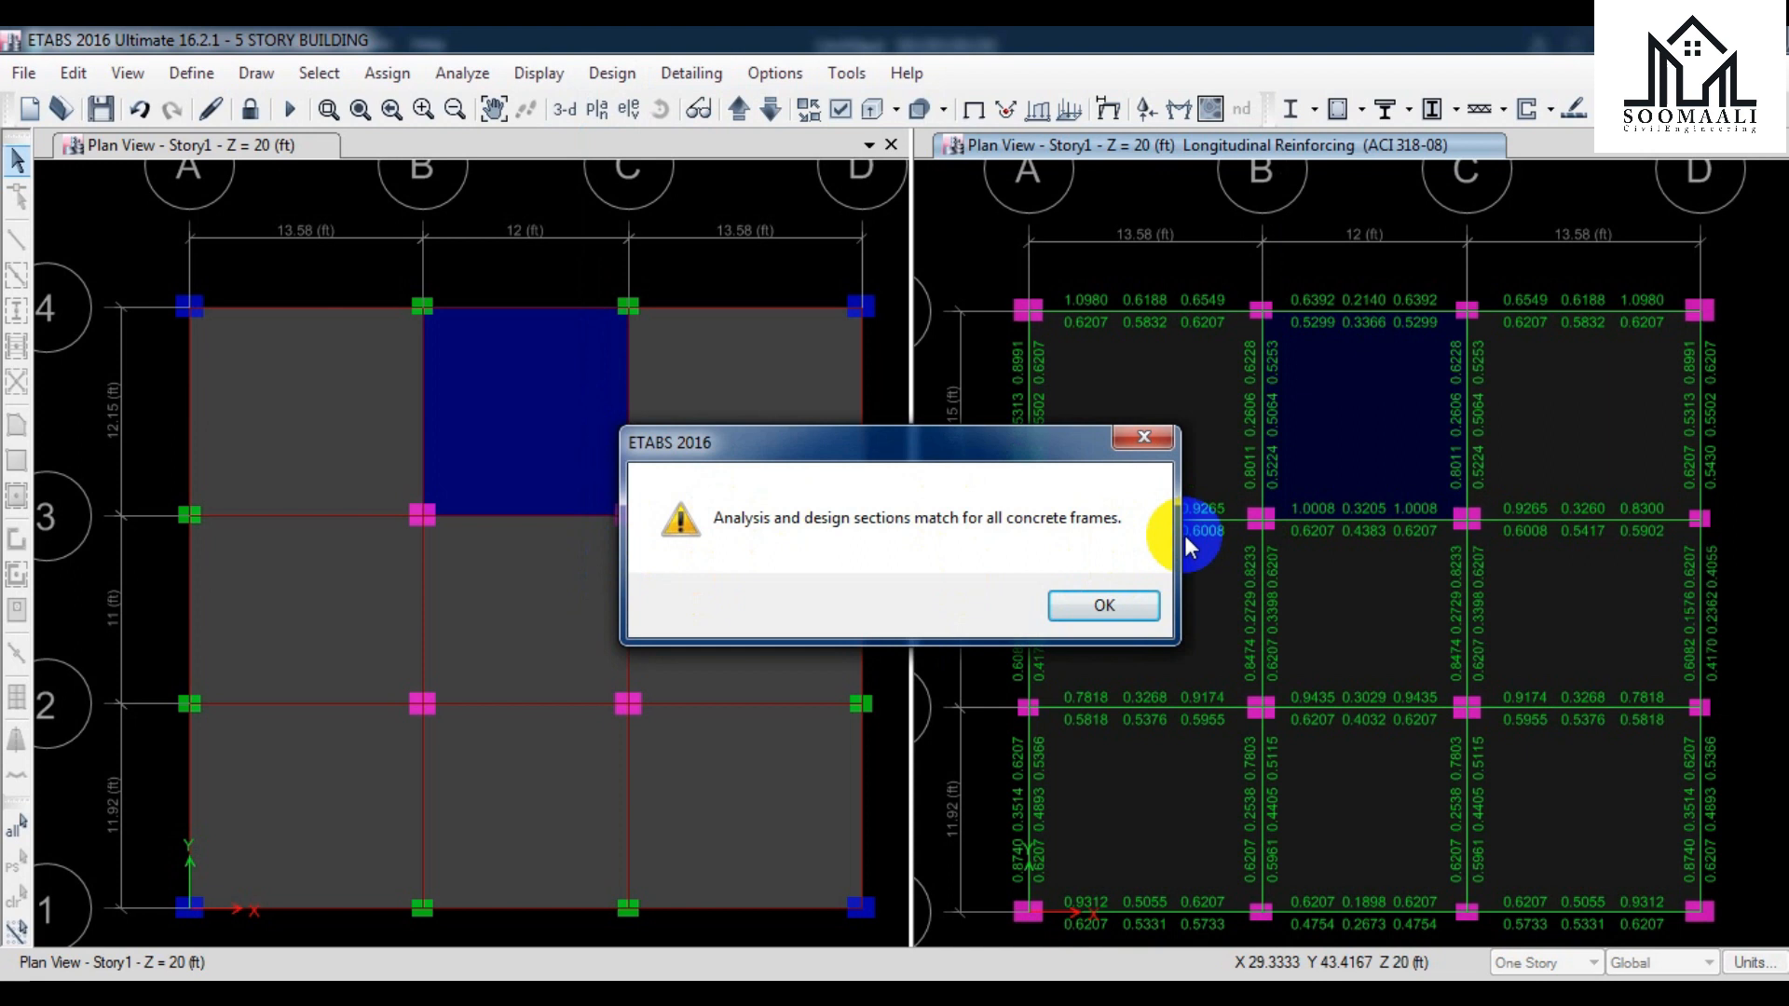
left_click(1103, 608)
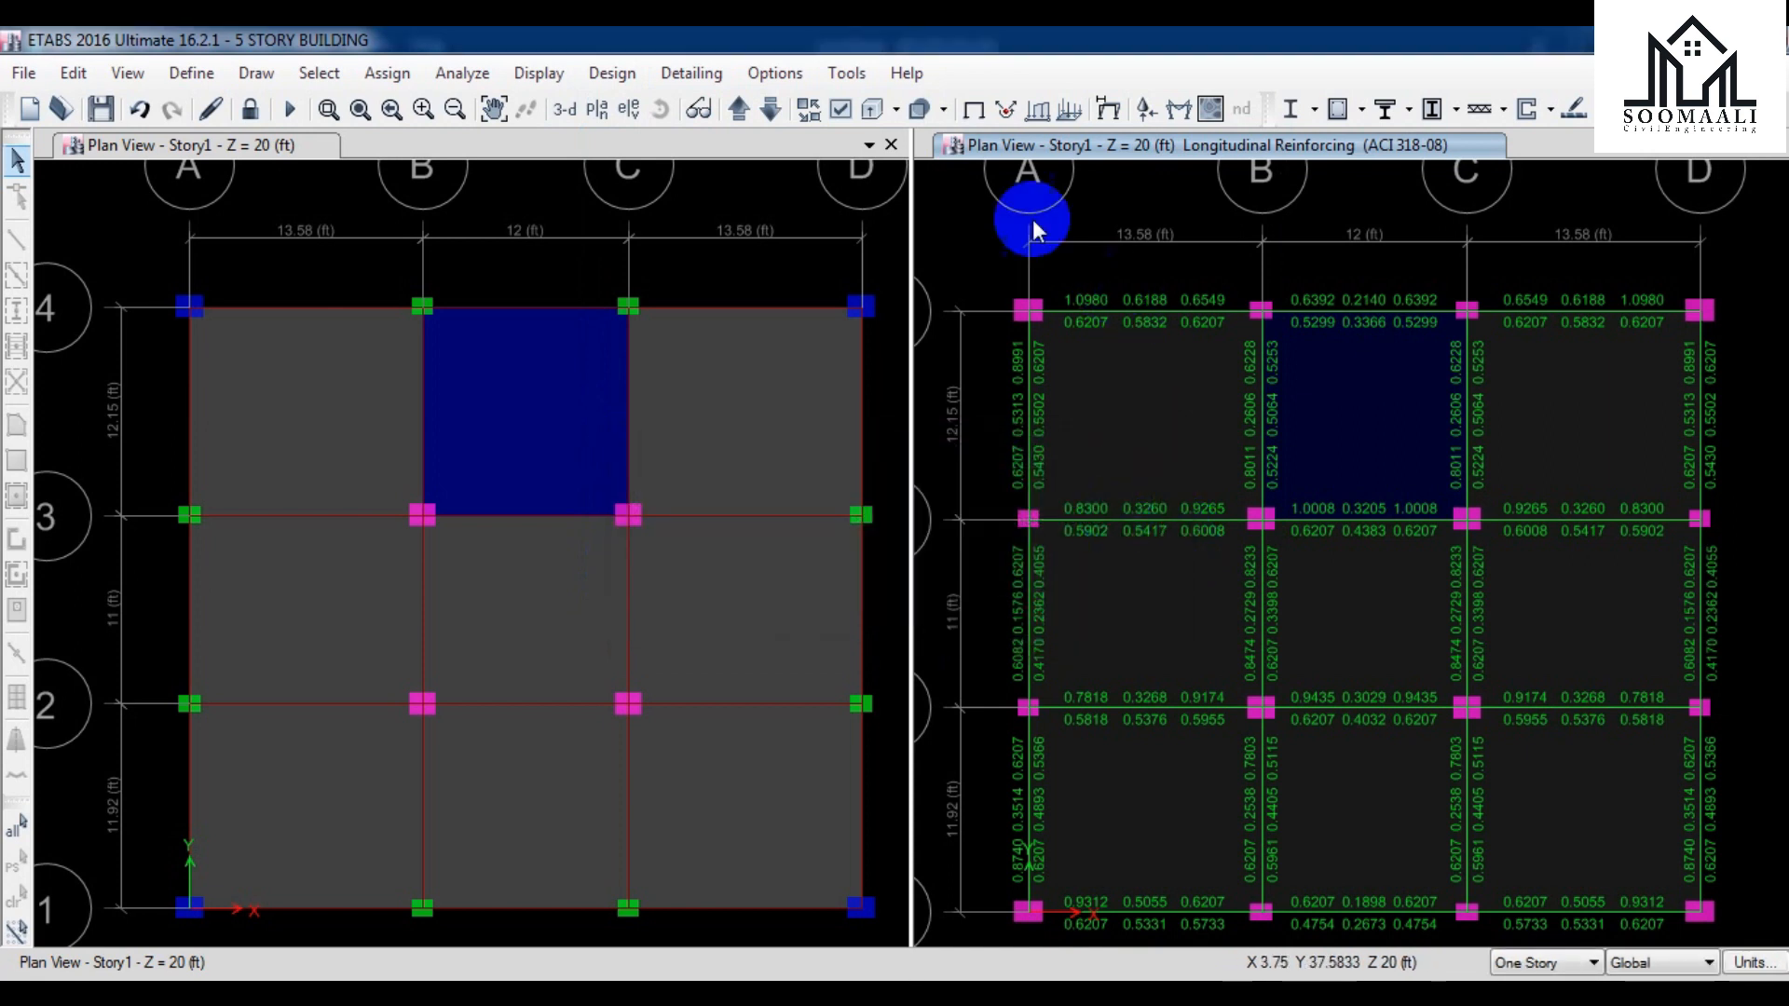
- Step the Longitudinal Reinforcing plan up through the stories to Story5 and back around to Story1
left_click(739, 110)
left_click(739, 110)
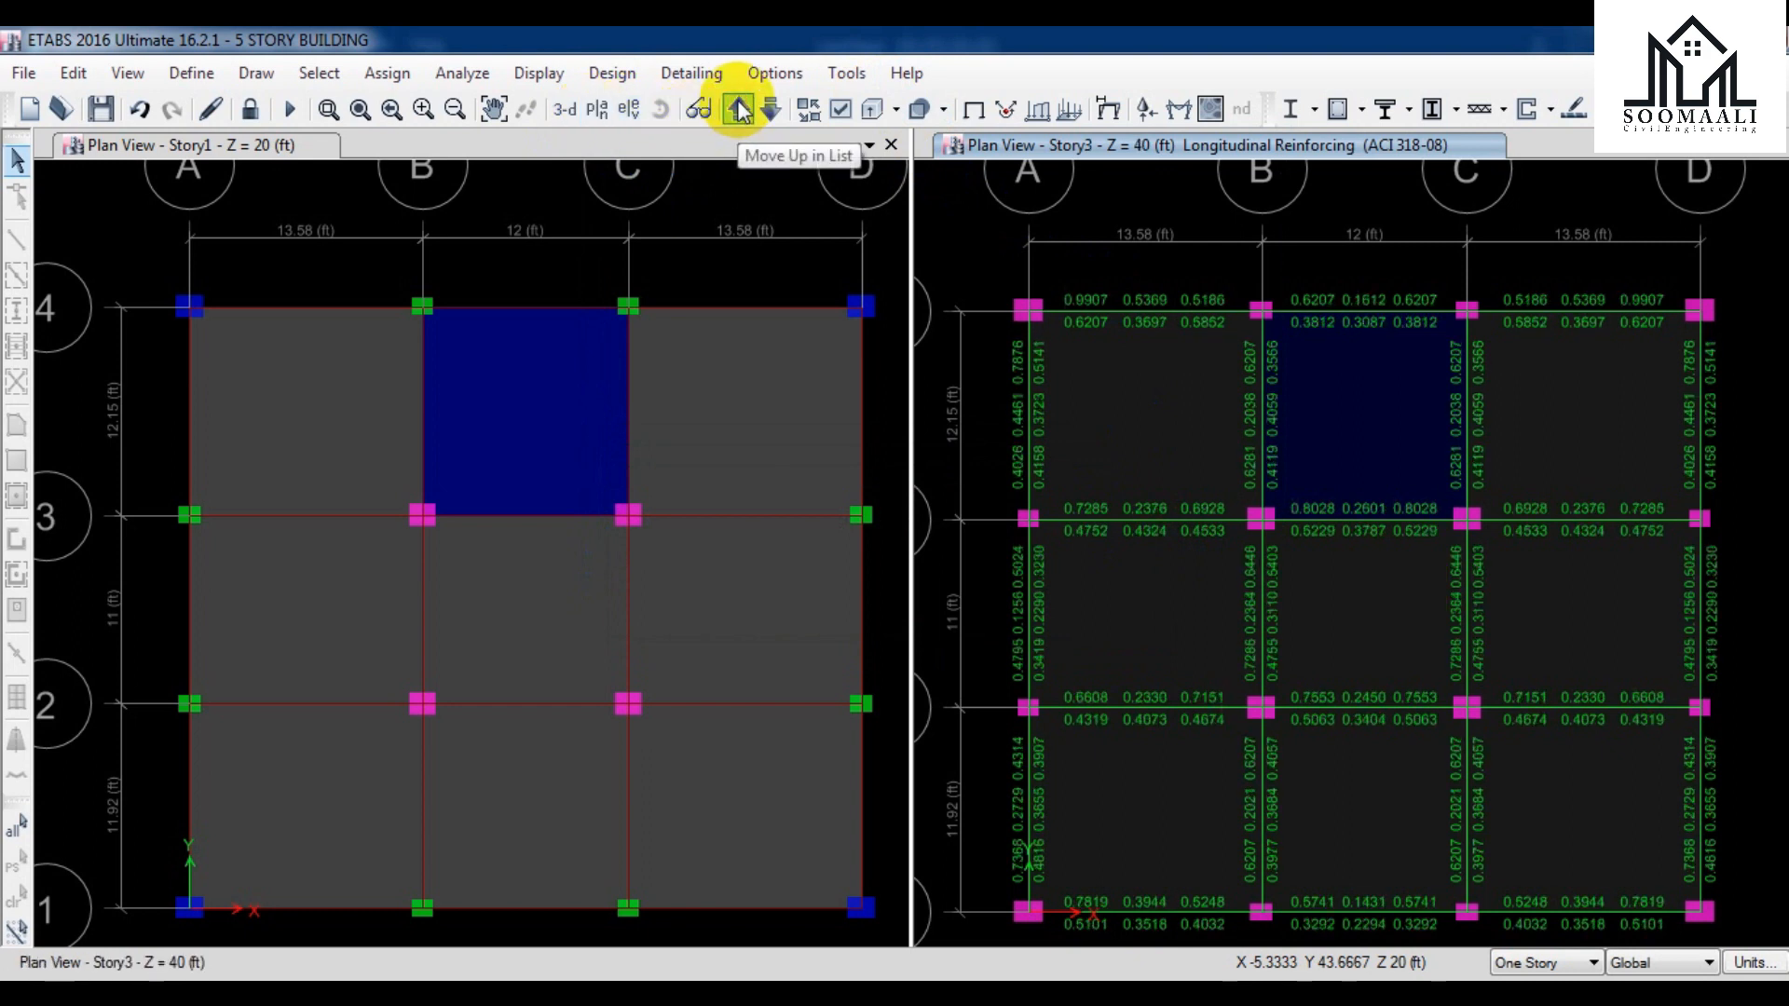
left_click(739, 110)
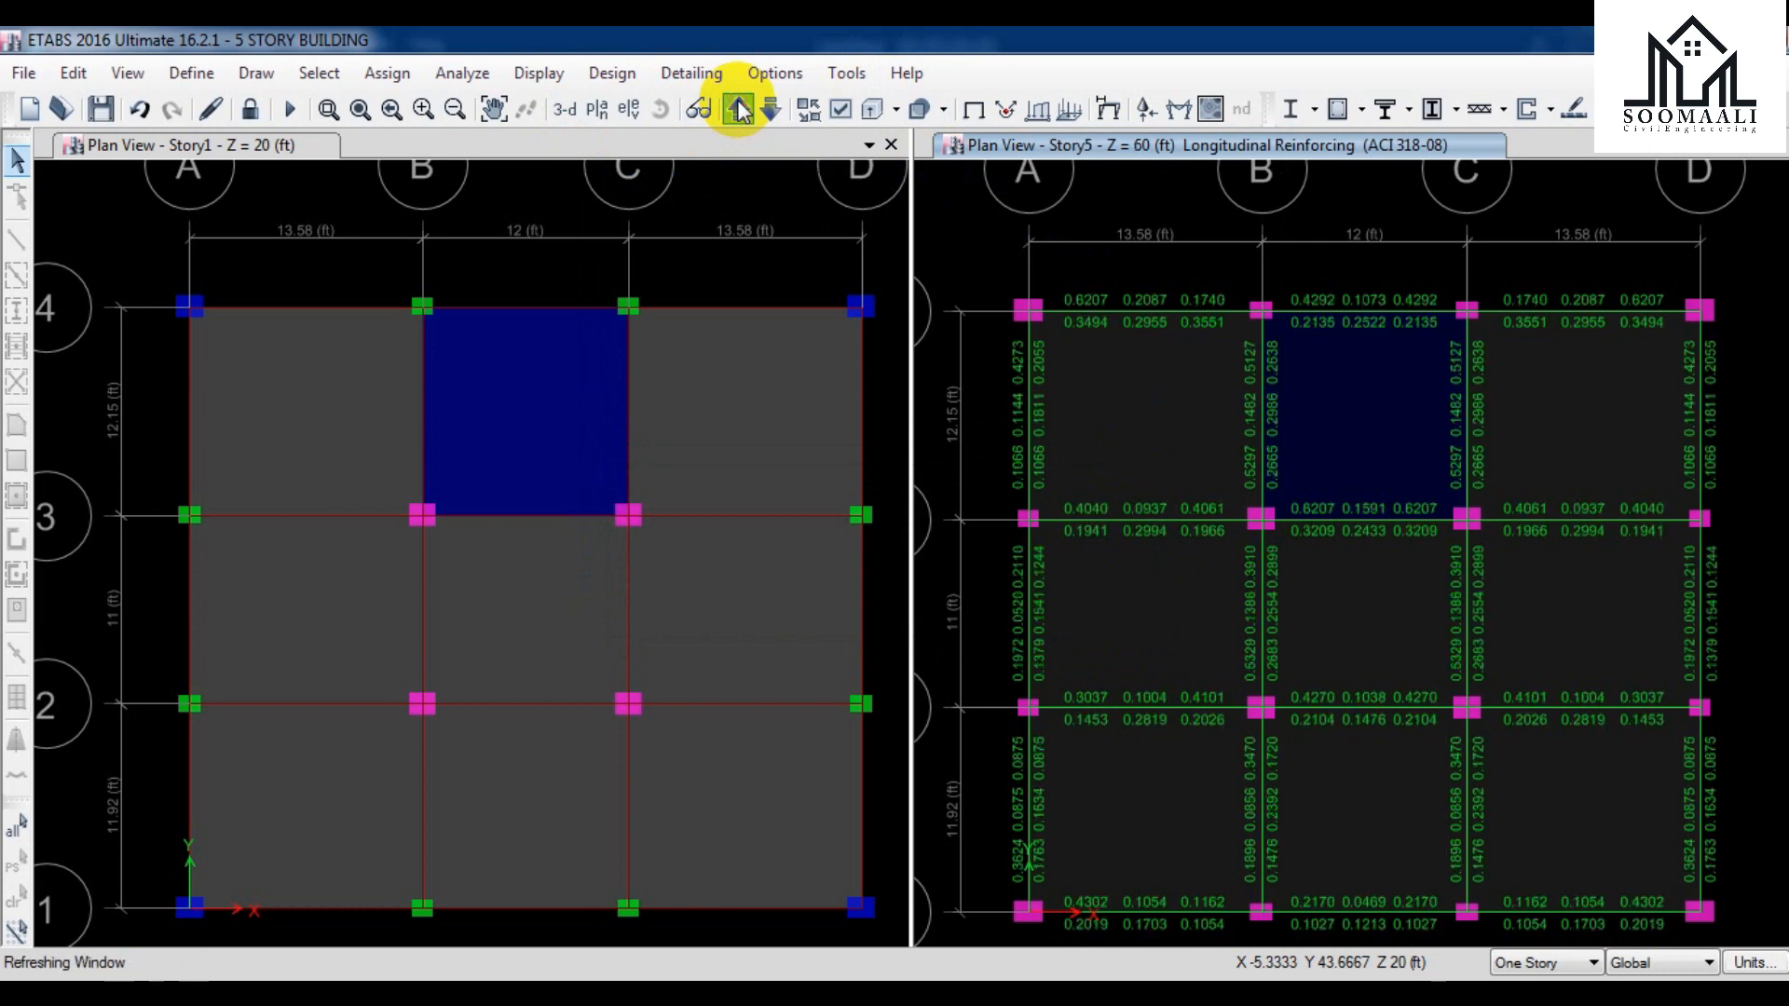
left_click(739, 110)
left_click(739, 110)
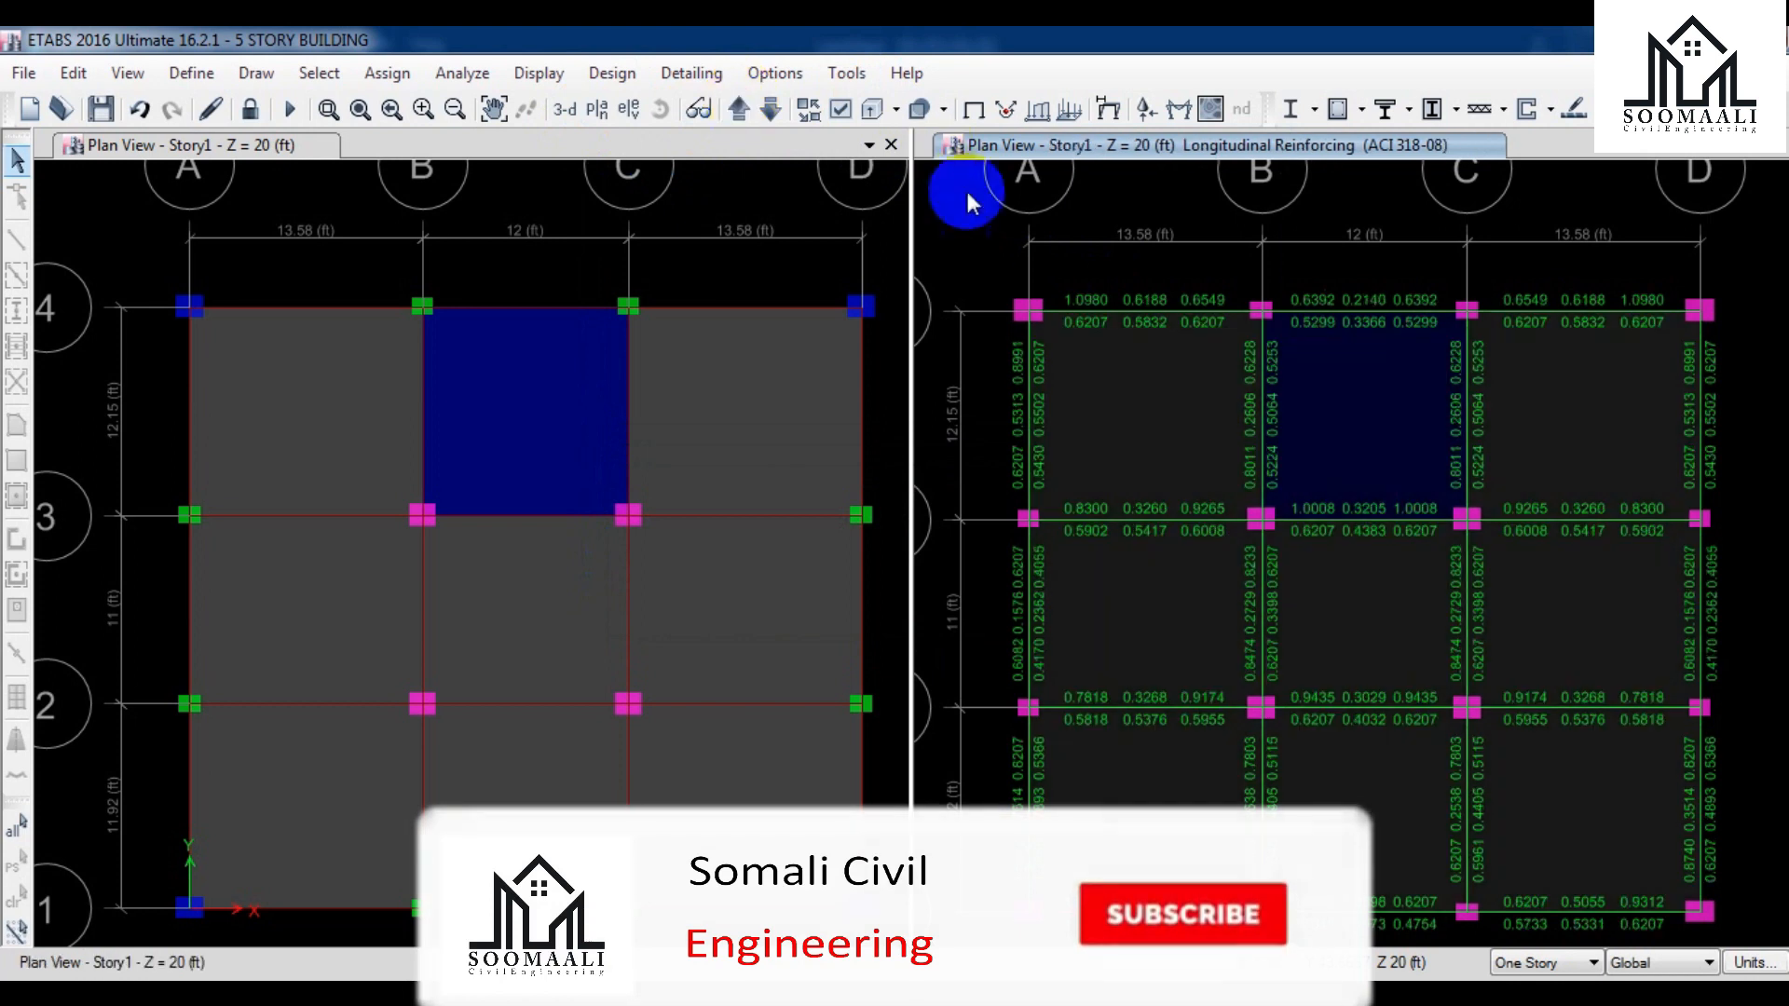